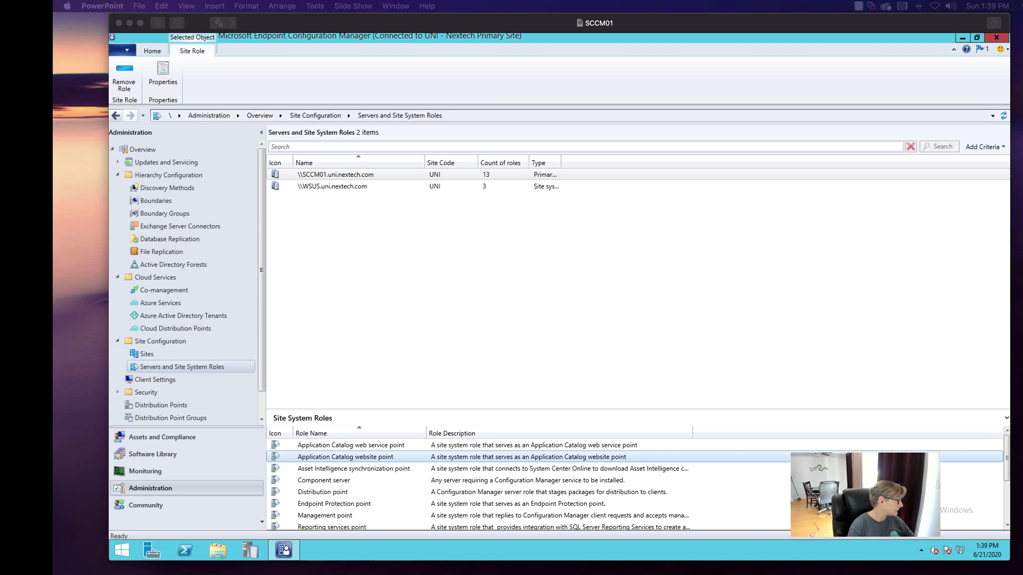
# - Bring the CAAUTH virtual machine window into view
pyautogui.moveTo(55, 46); pyautogui.dragTo(255, 45)
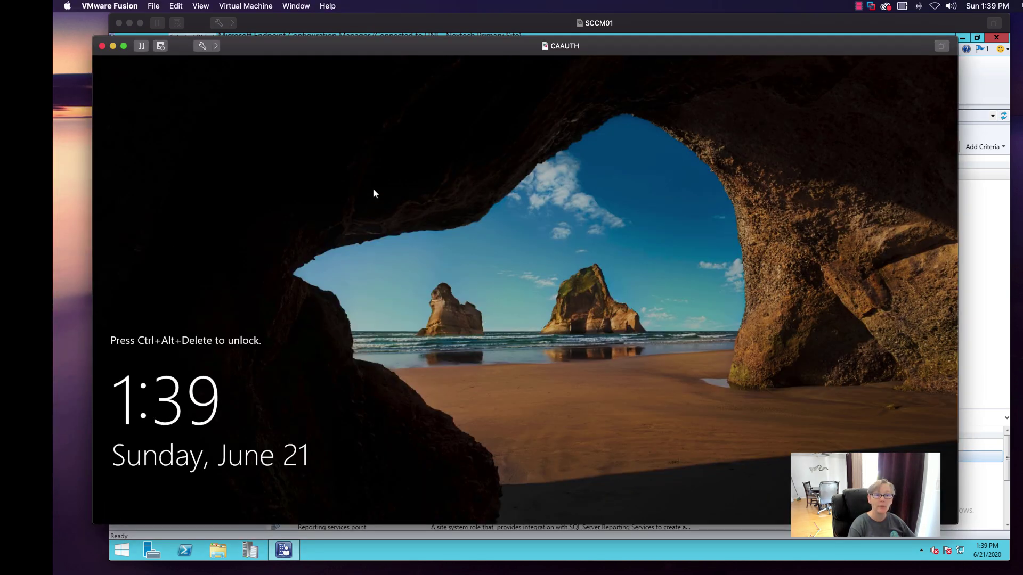
# - Unlock the CAAUTH VM with Send Ctrl-Alt-Del and sign in using the administrator password
pyautogui.click(252, 7)
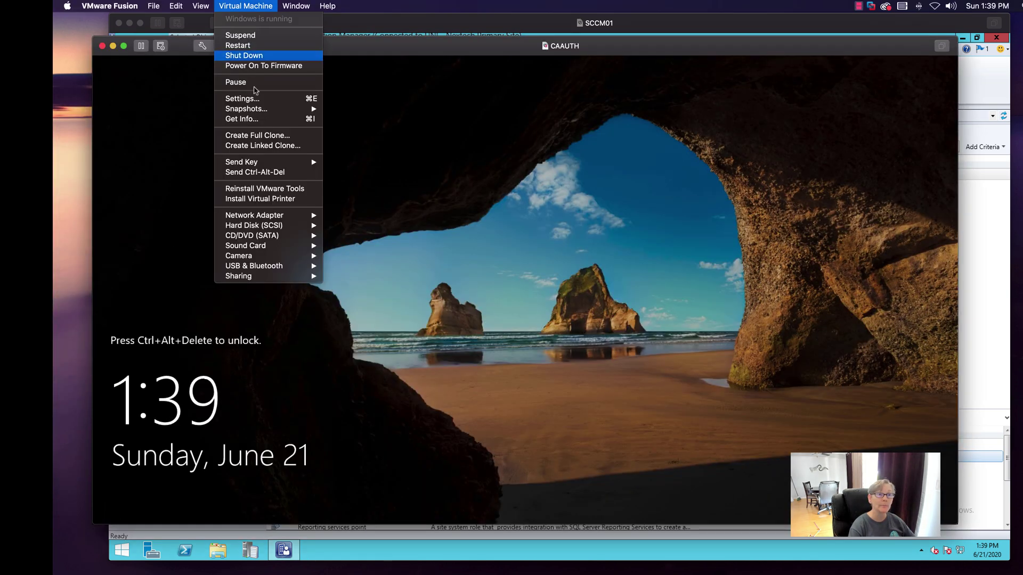
pyautogui.click(244, 172)
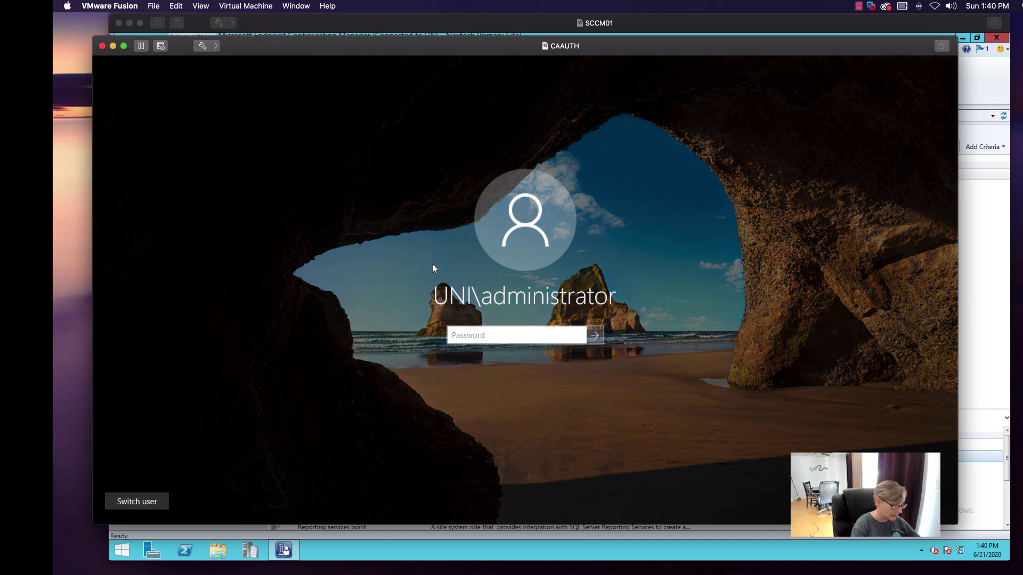
pyautogui.write('P@ssw0')
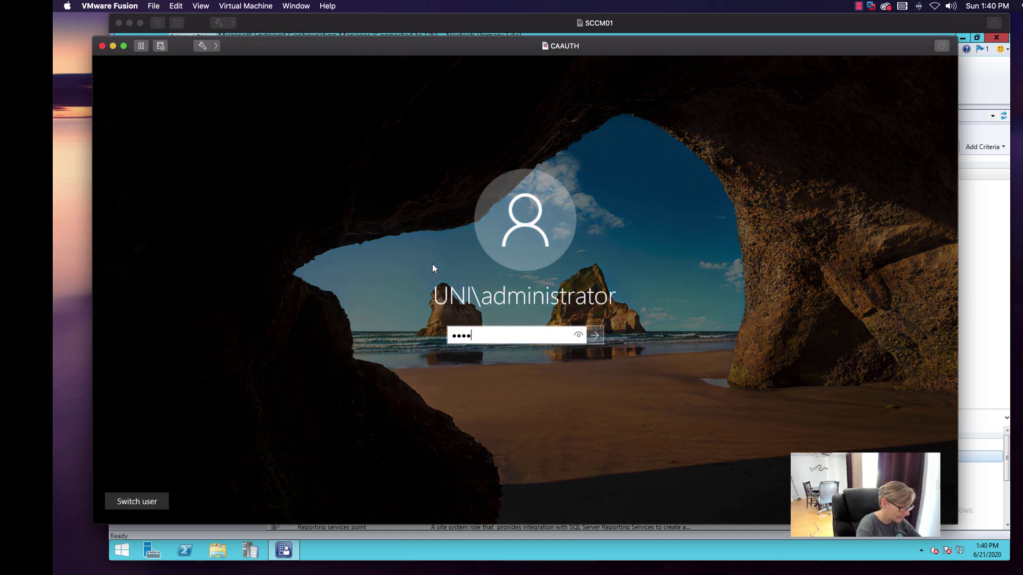
pyautogui.write('rd')
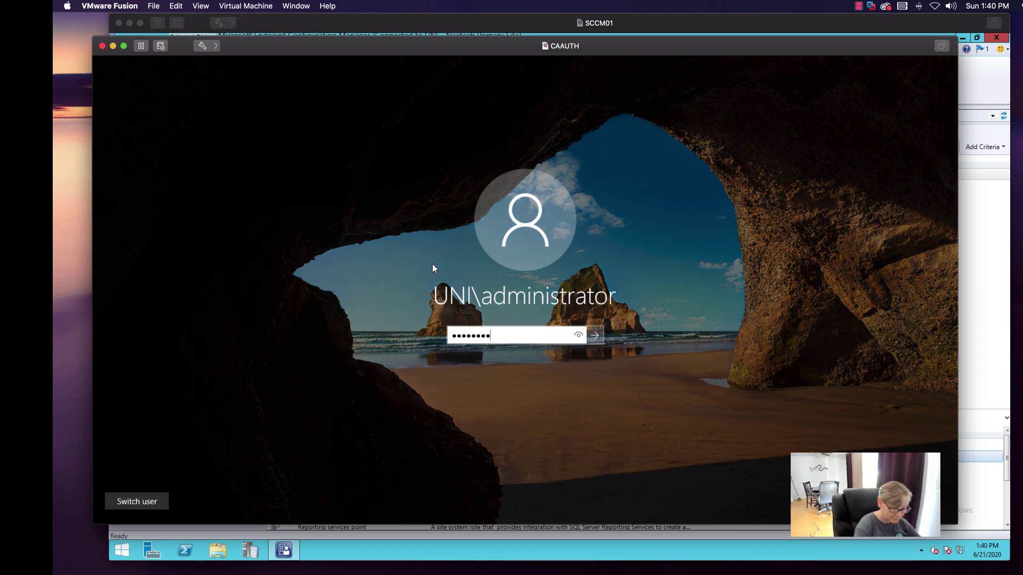
pyautogui.press('Return')
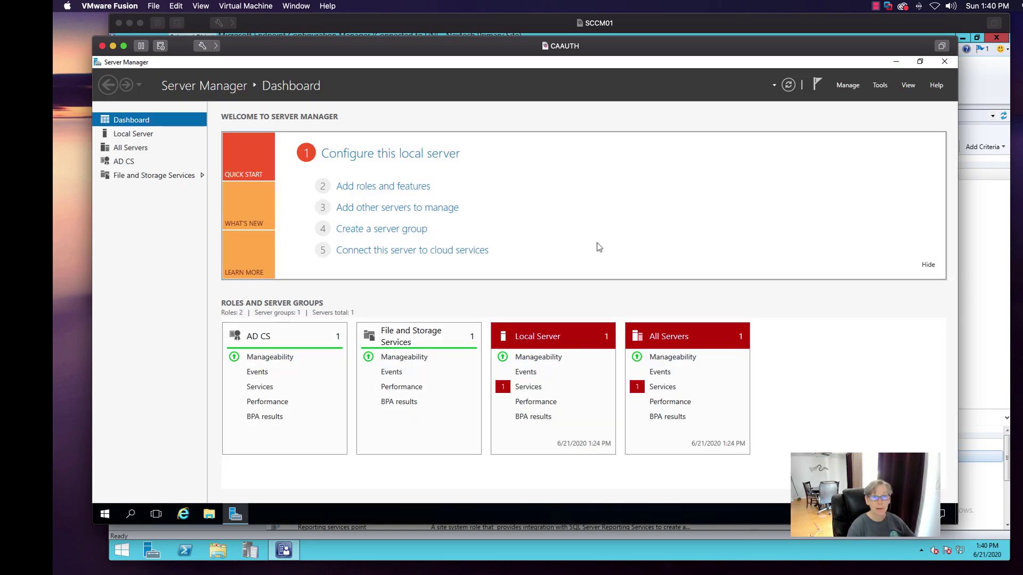
pyautogui.click(879, 85)
# - Open Certification Authority and show uni-CAUTH-CA's Certificate Templates folder in a widened window
pyautogui.click(877, 100)
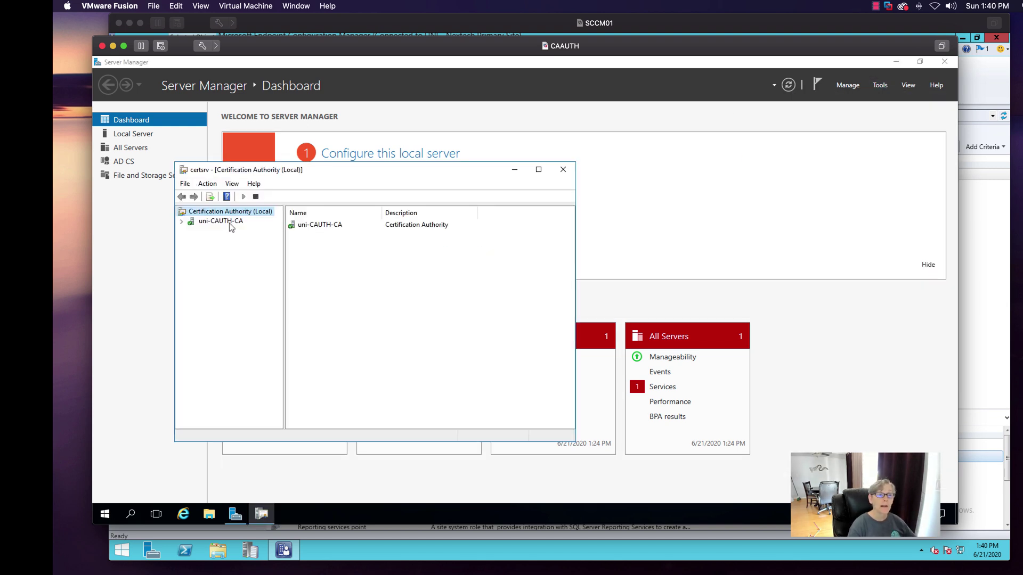
pyautogui.click(229, 223)
pyautogui.click(181, 223)
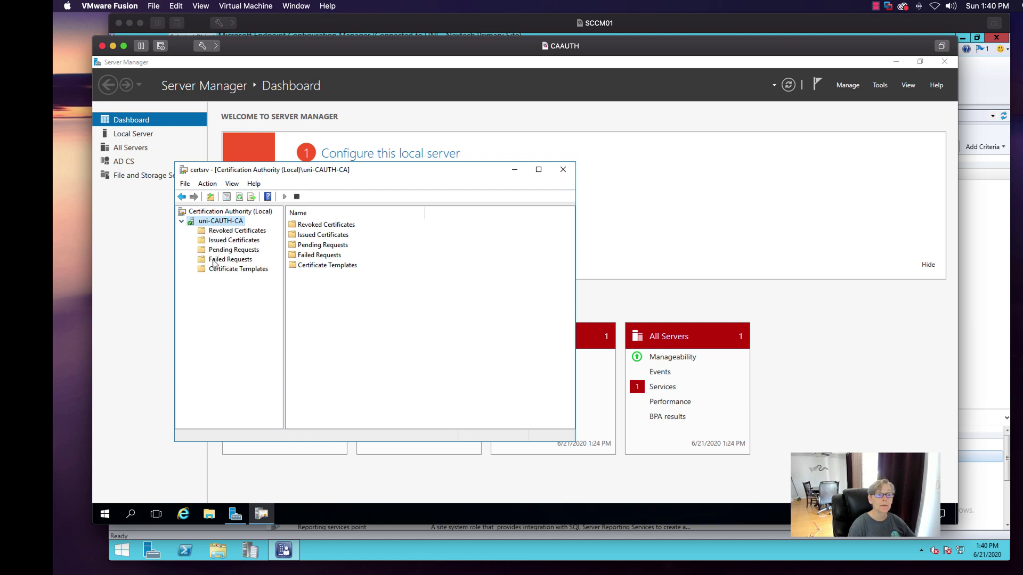
pyautogui.click(223, 269)
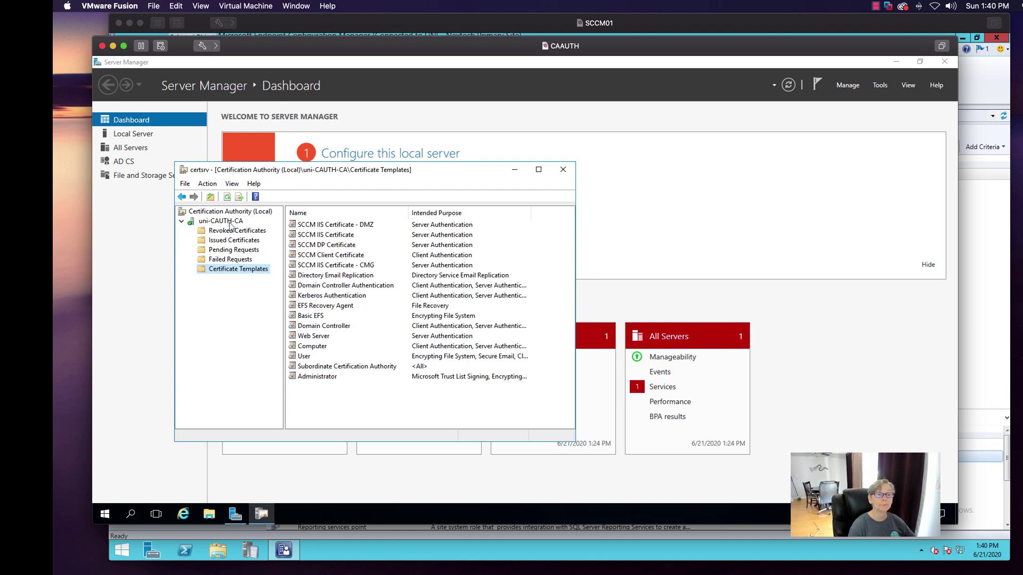
pyautogui.click(230, 223)
pyautogui.click(230, 269)
pyautogui.moveTo(576, 234); pyautogui.dragTo(719, 235)
pyautogui.moveTo(513, 169); pyautogui.dragTo(592, 122)
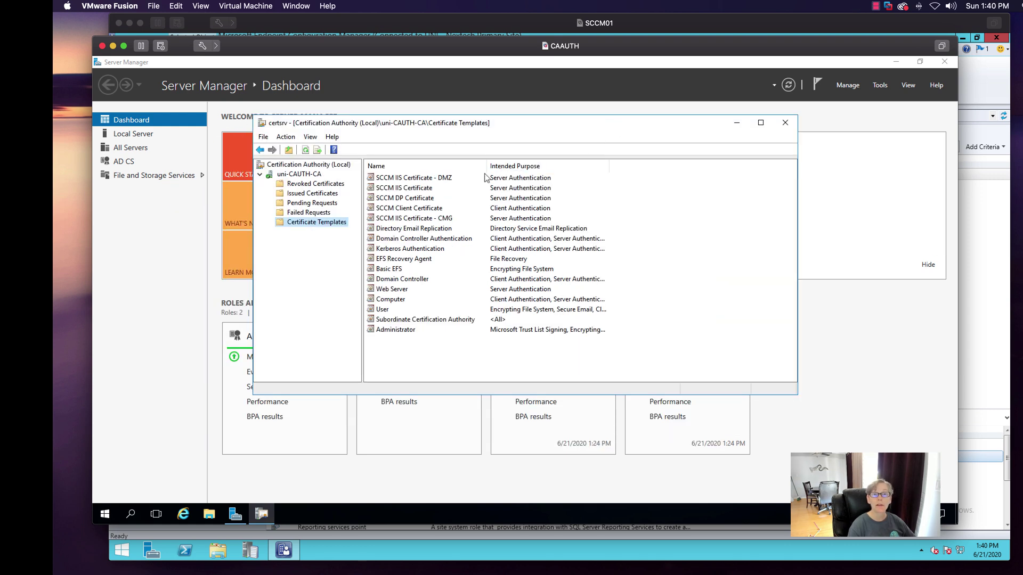
# - Point out the SCCM IIS, IIS DMZ, IIS CMG, DP and Client Certificate templates
pyautogui.click(416, 179)
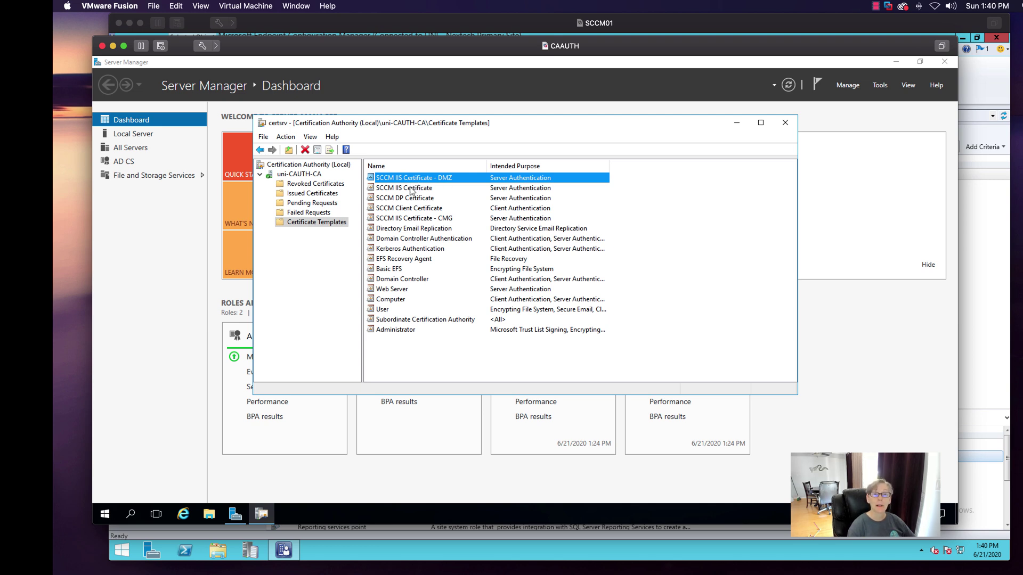
pyautogui.click(406, 209)
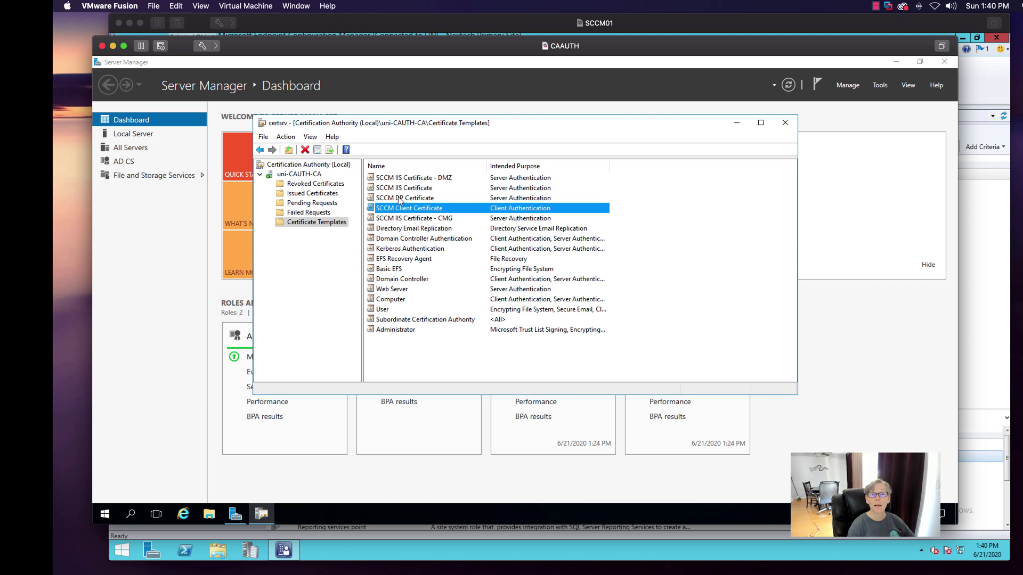
pyautogui.click(405, 199)
pyautogui.click(406, 188)
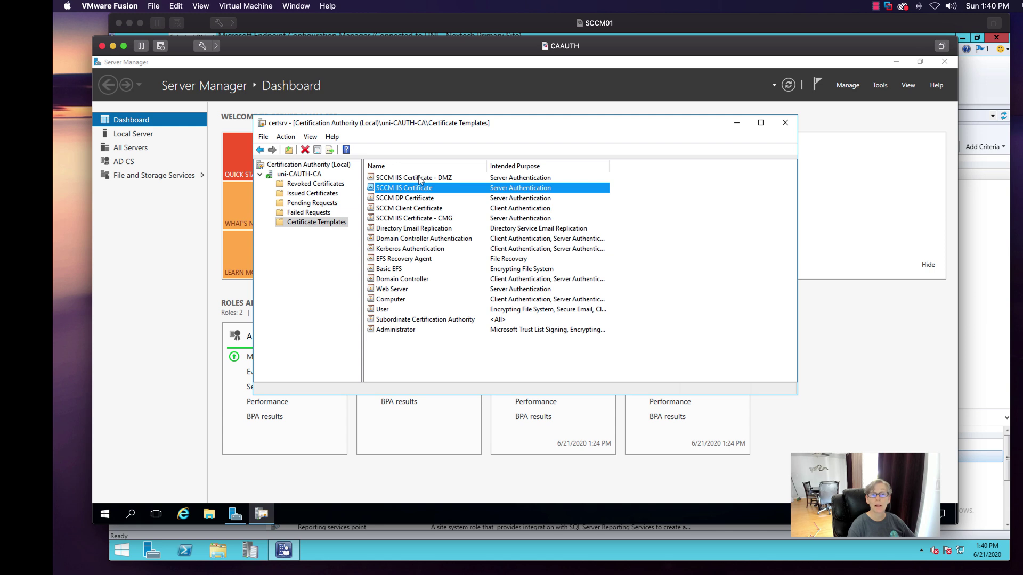
pyautogui.click(421, 179)
pyautogui.click(442, 219)
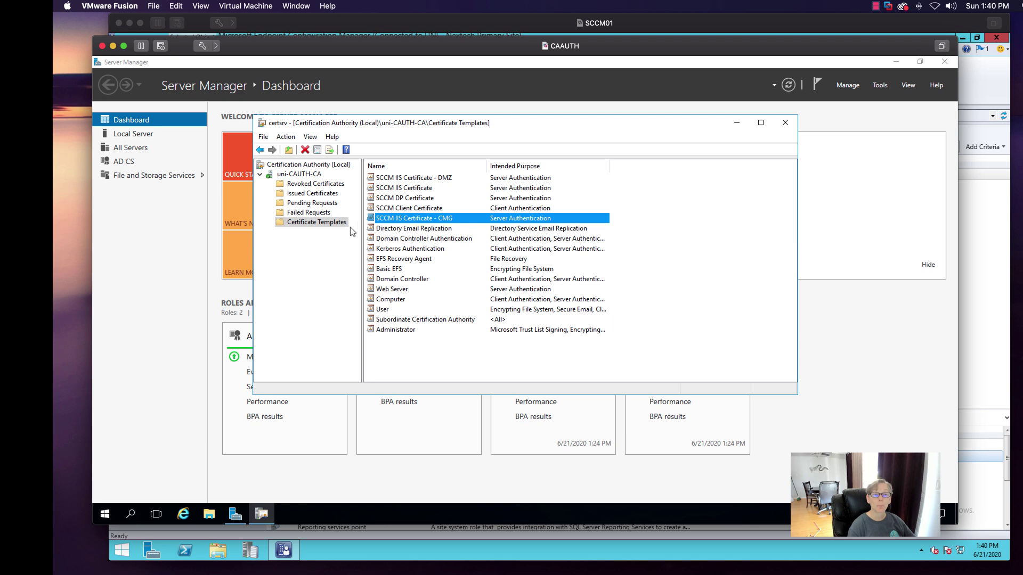
pyautogui.rightClick(341, 225)
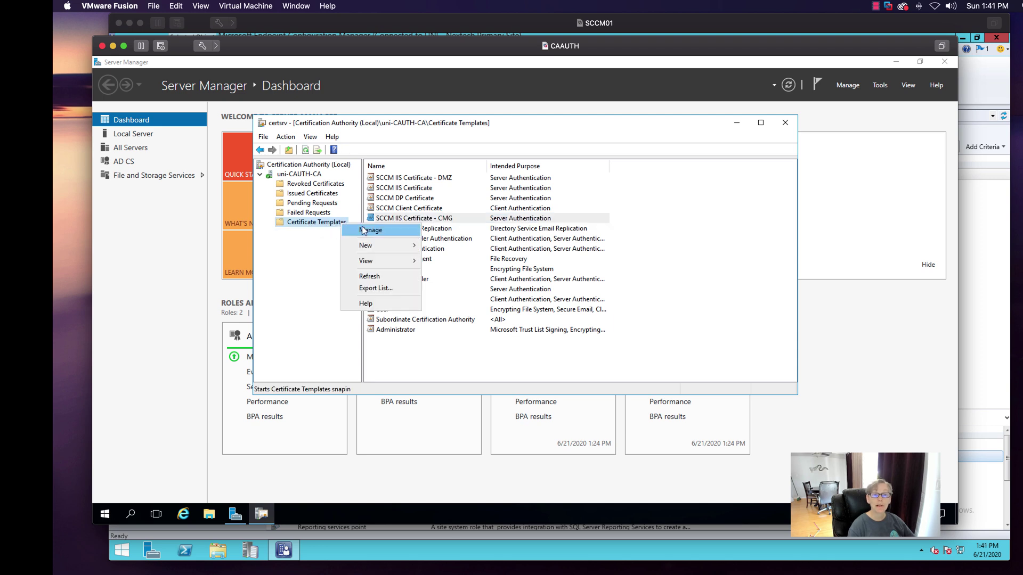
# - In the Certificate Templates Console, duplicate the Web Server template
pyautogui.click(365, 230)
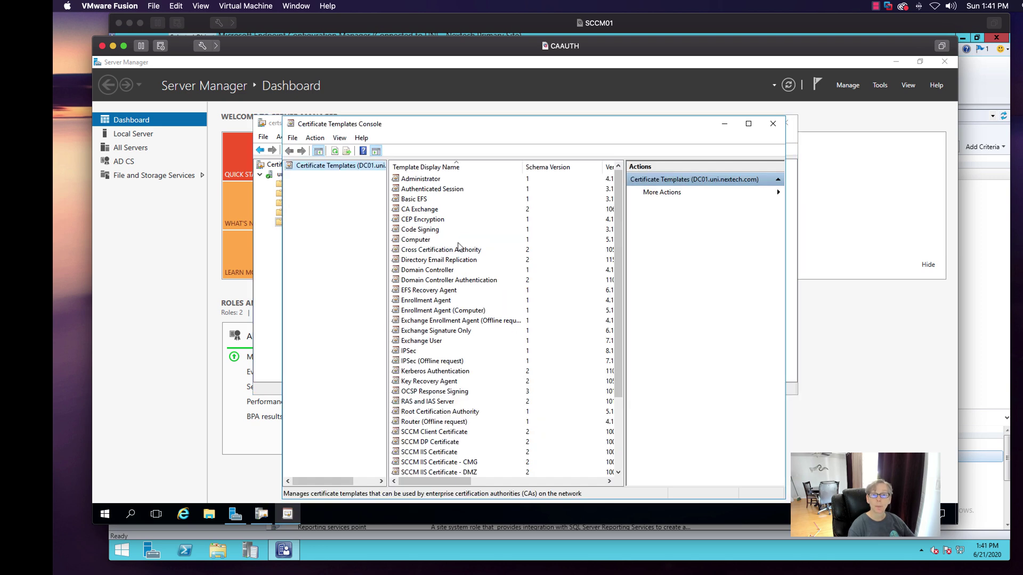
pyautogui.moveTo(615, 249); pyautogui.dragTo(614, 314)
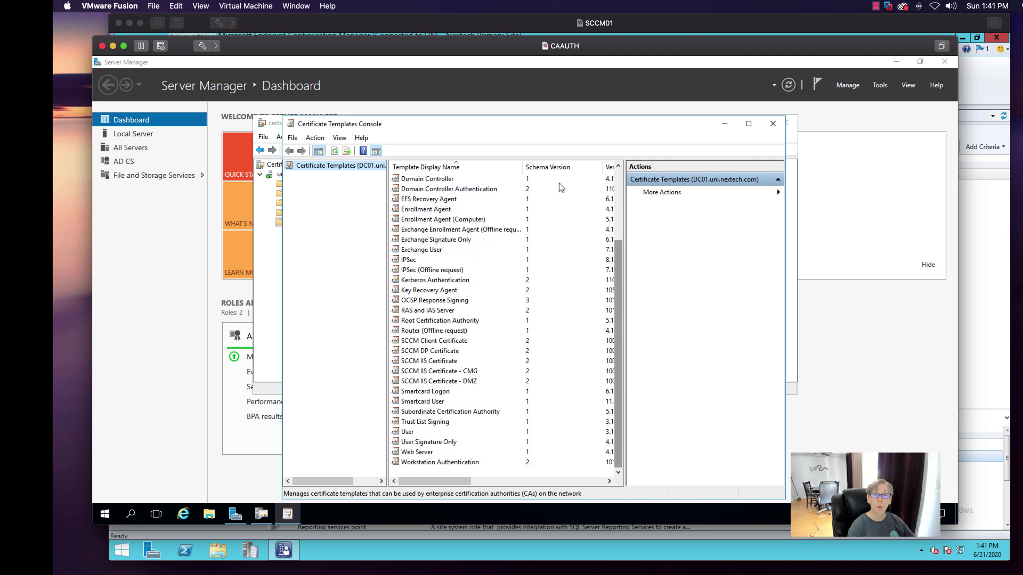
pyautogui.moveTo(514, 128); pyautogui.dragTo(511, 95)
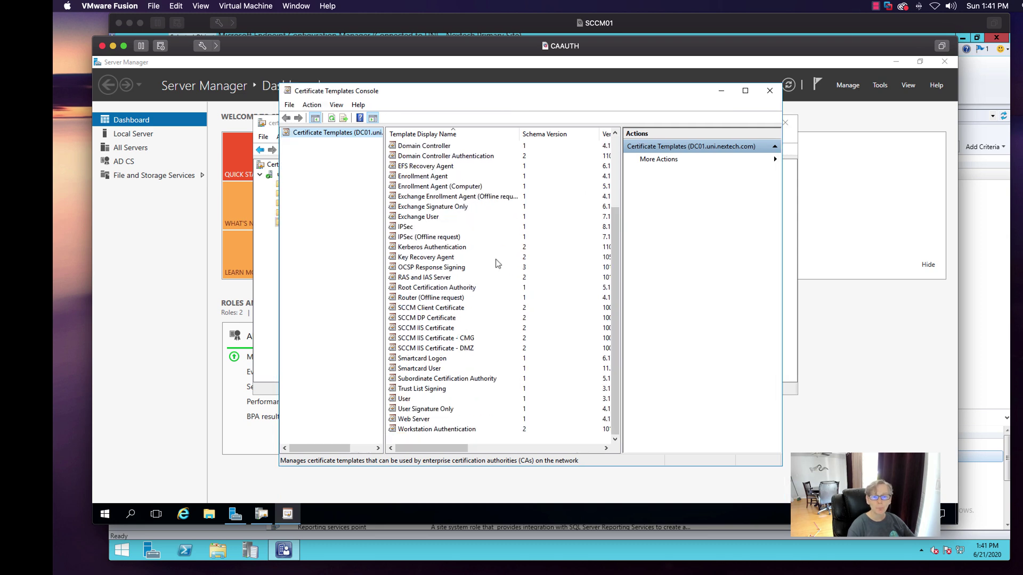
pyautogui.click(418, 420)
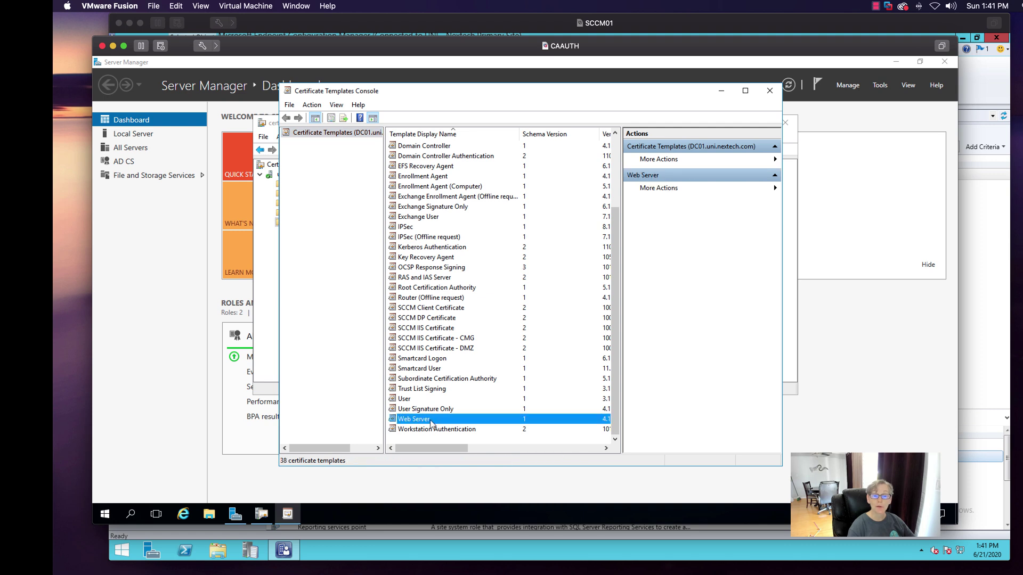
pyautogui.rightClick(430, 420)
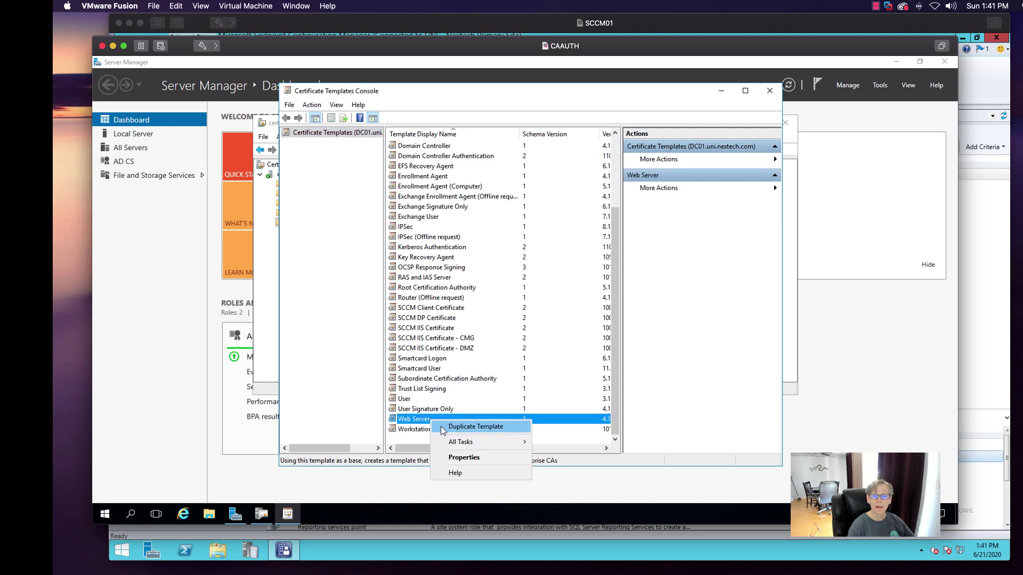
pyautogui.click(440, 426)
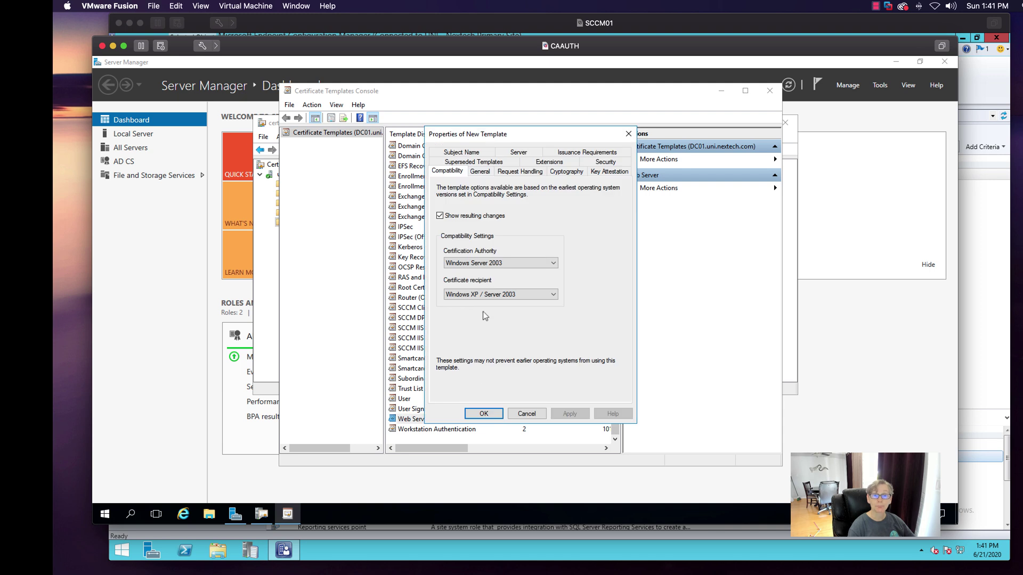
# - Review the copy's General, Request Handling and Security settings, including Domain Admins permissions
pyautogui.click(480, 172)
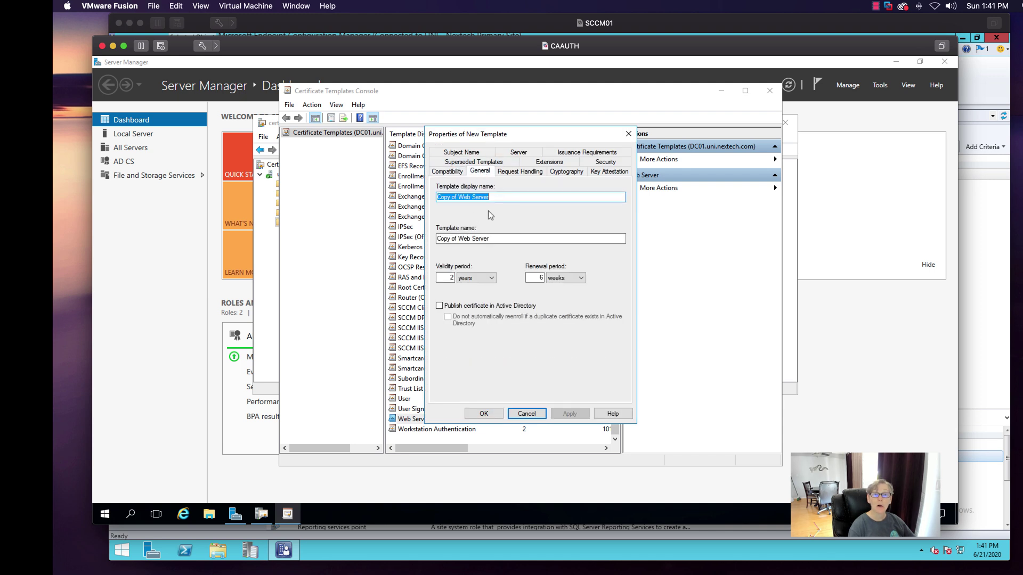
pyautogui.moveTo(516, 136); pyautogui.dragTo(627, 151)
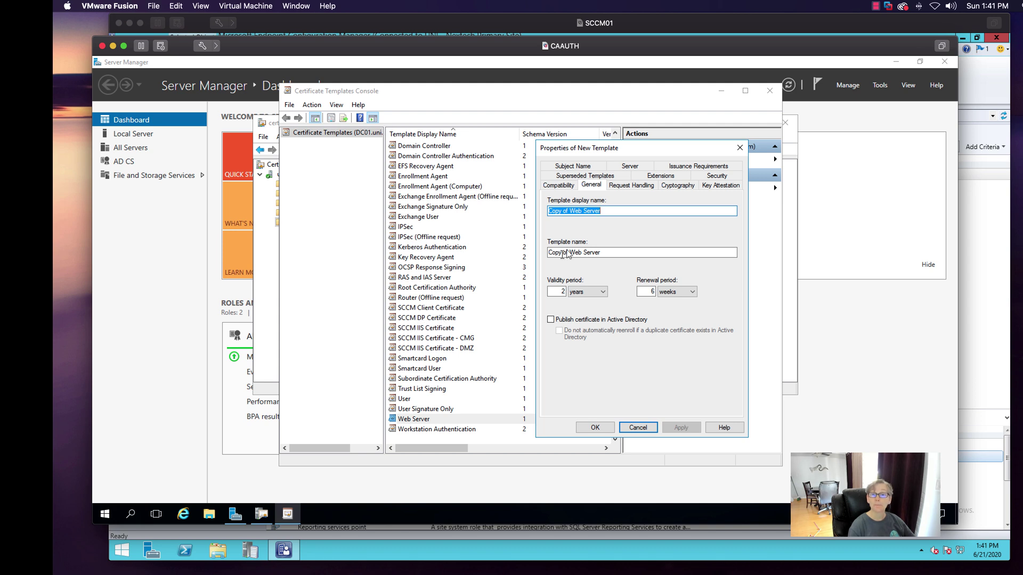
pyautogui.click(624, 185)
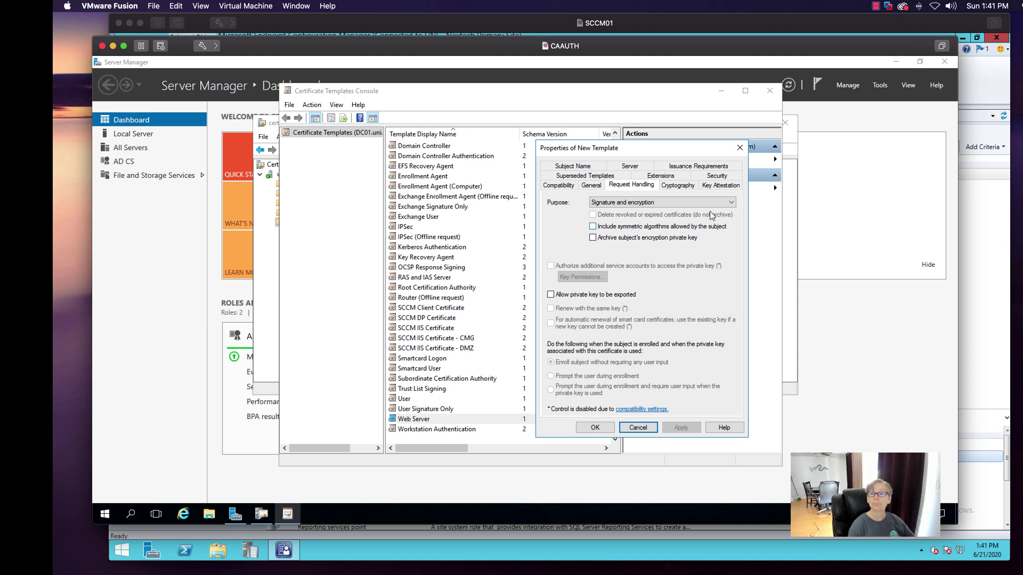
pyautogui.click(708, 179)
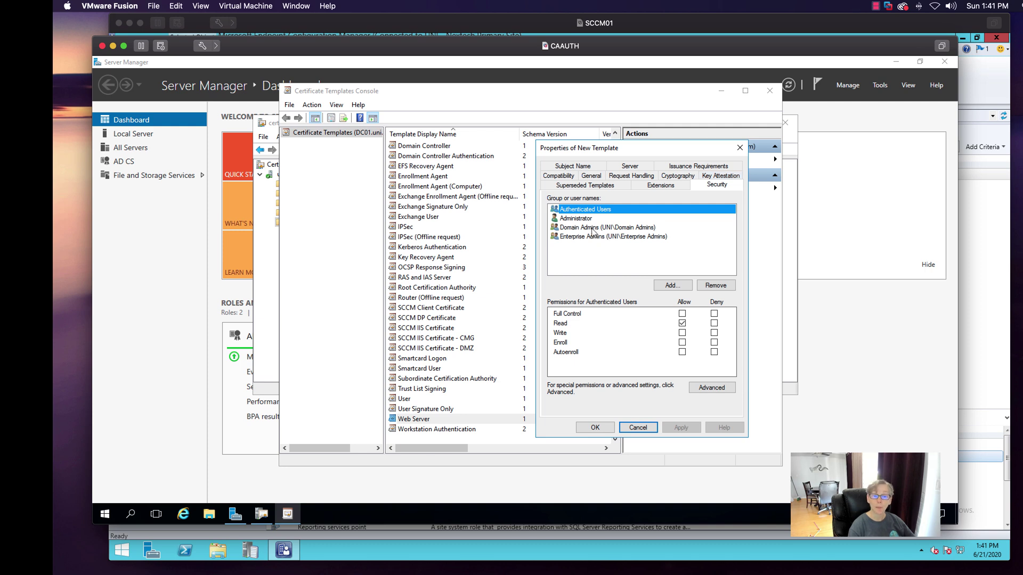
pyautogui.click(593, 228)
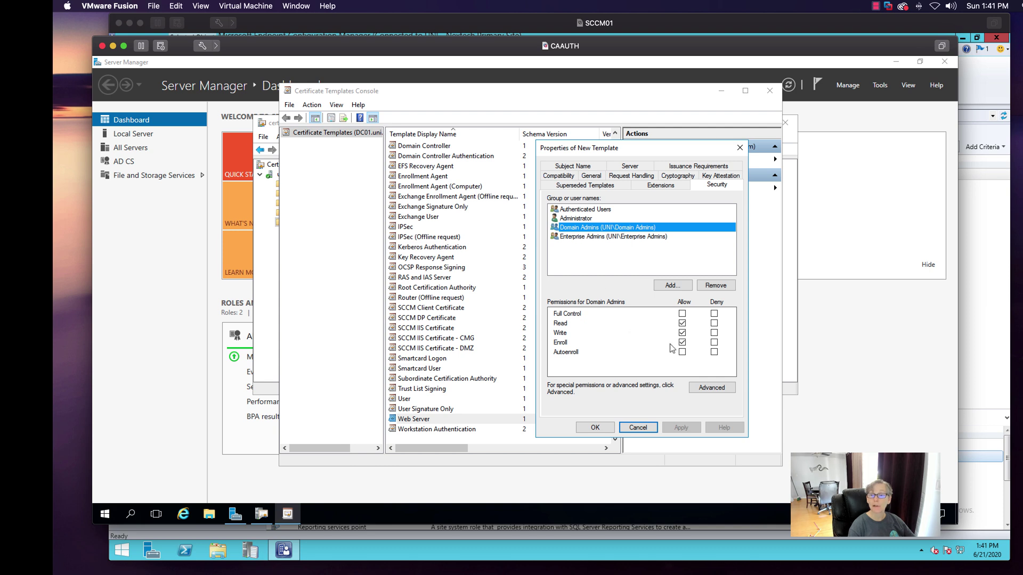
pyautogui.click(662, 287)
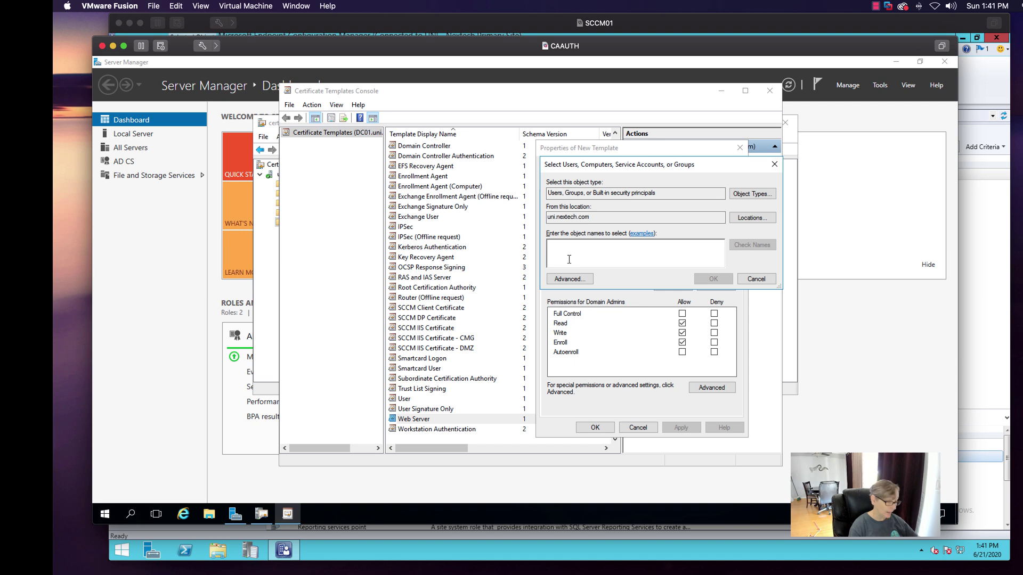
# - Add the SCCM IIS Servers group to the template's permissions with Enroll allowed
pyautogui.write('sccm ')
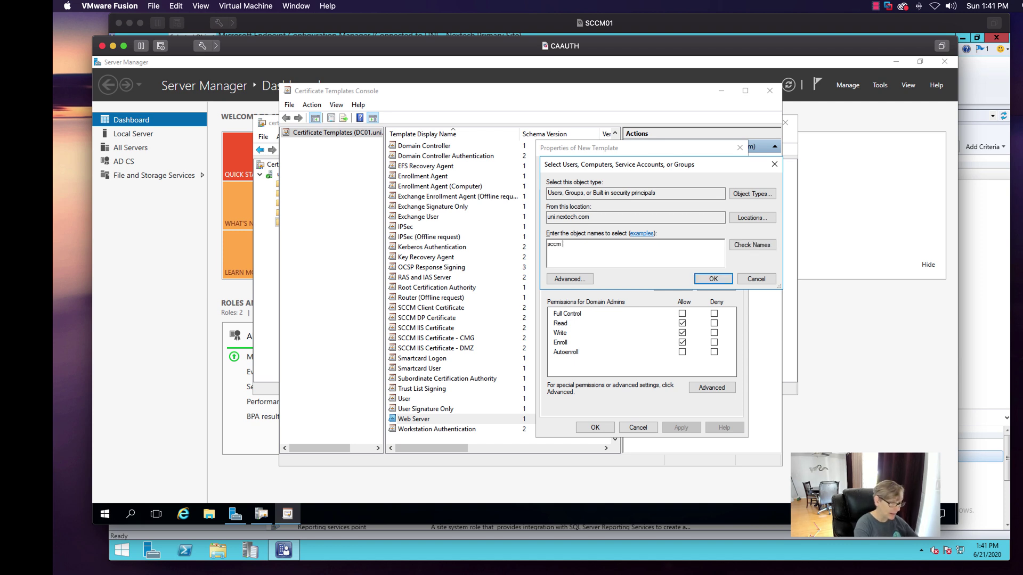
pyautogui.write('iis ser')
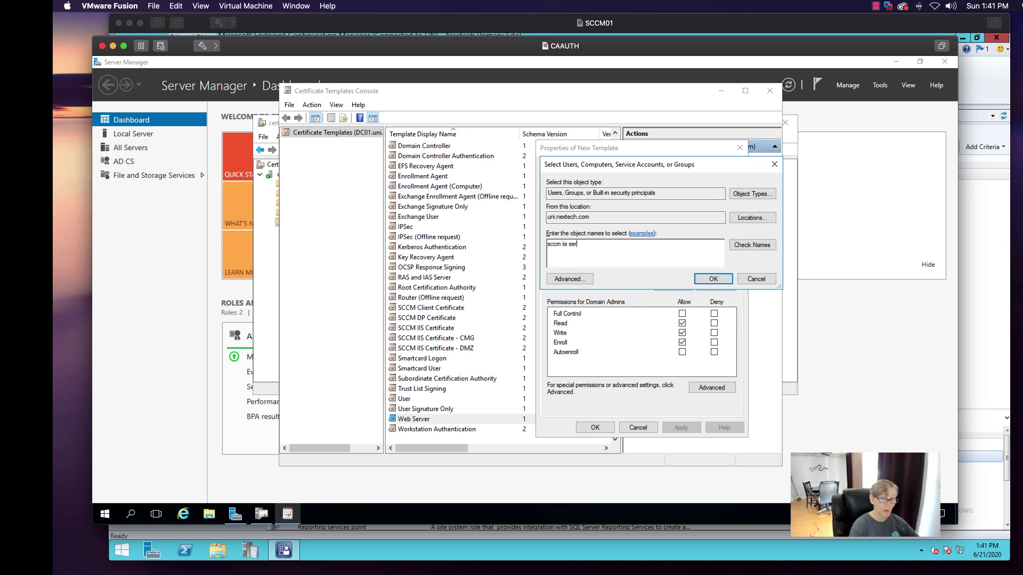
pyautogui.write('vers')
pyautogui.hotkey('alt', 'k')
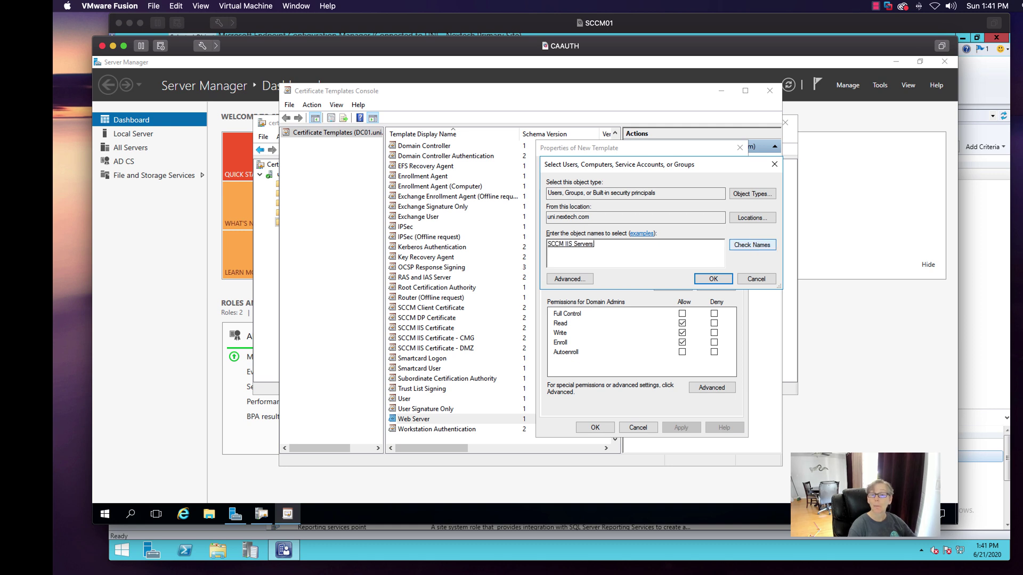
pyautogui.click(712, 278)
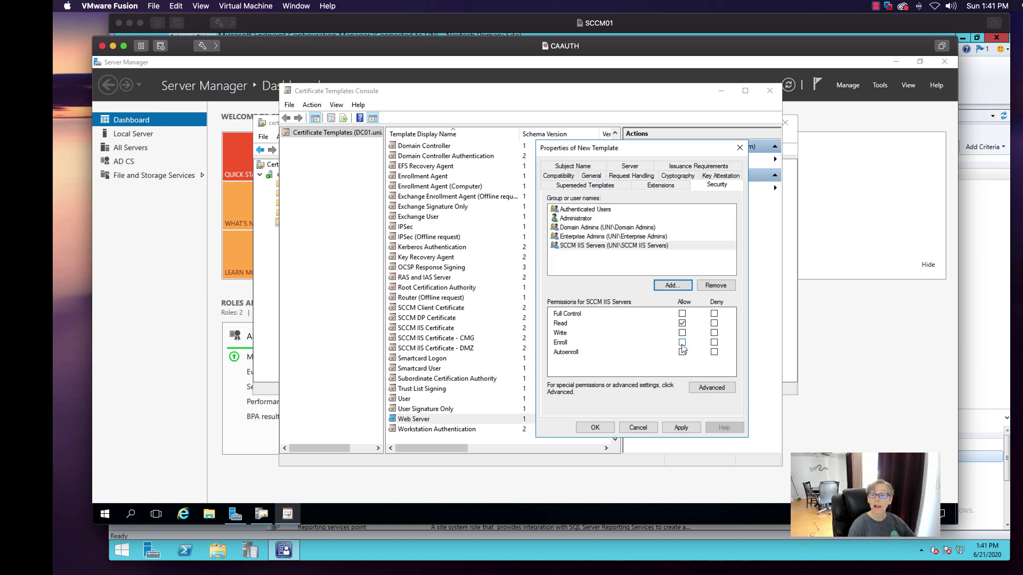
pyautogui.click(681, 343)
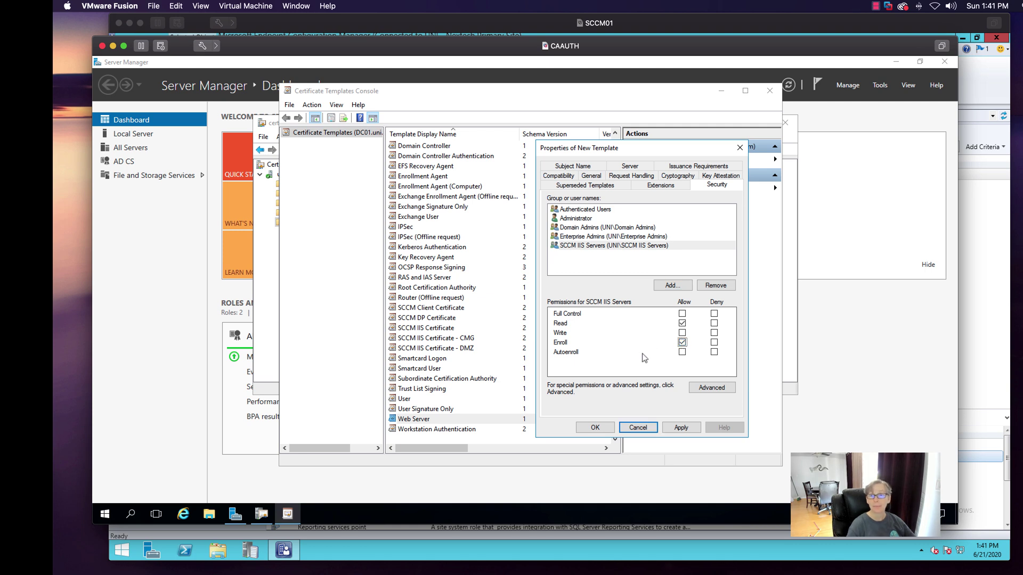
# - Remove the Enroll permission from Domain Admins and Enterprise Admins
pyautogui.click(599, 228)
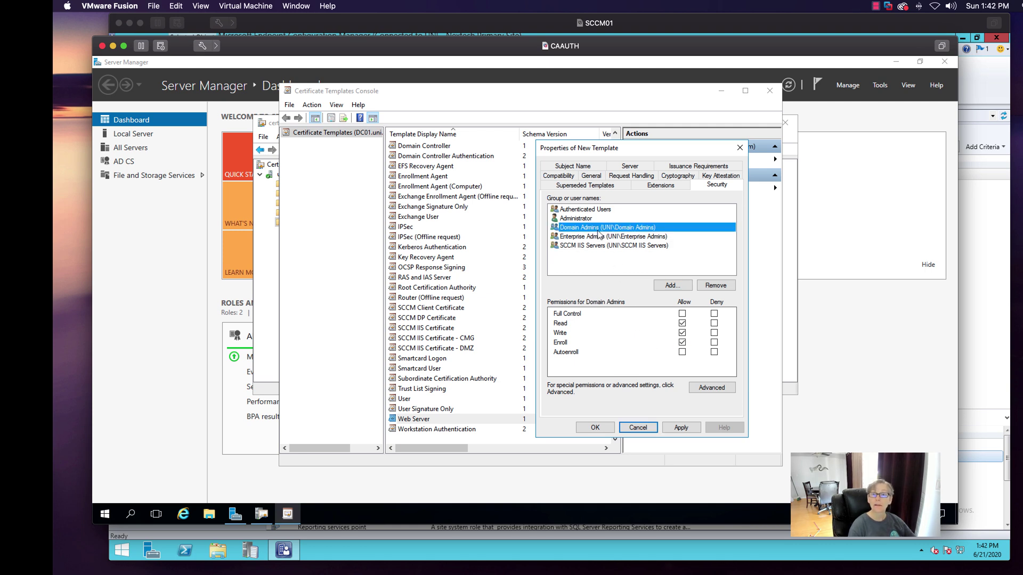
pyautogui.click(682, 342)
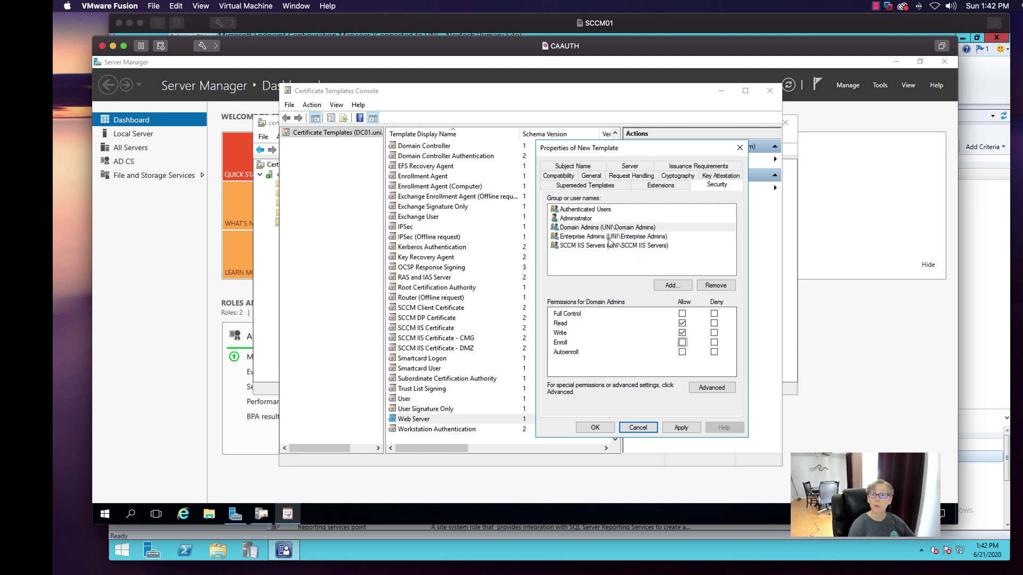
pyautogui.click(610, 237)
pyautogui.click(682, 342)
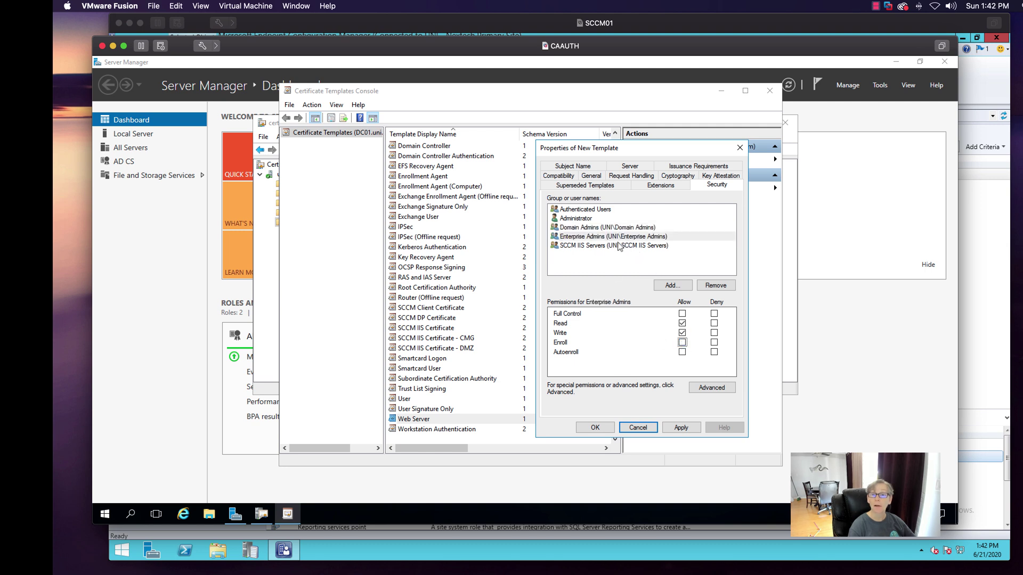
pyautogui.click(607, 246)
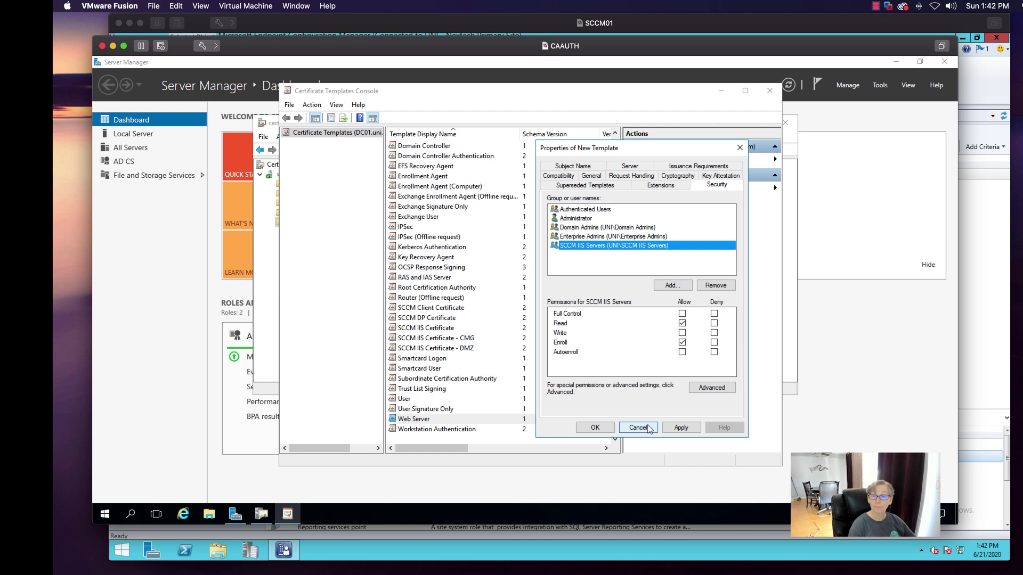
pyautogui.click(591, 176)
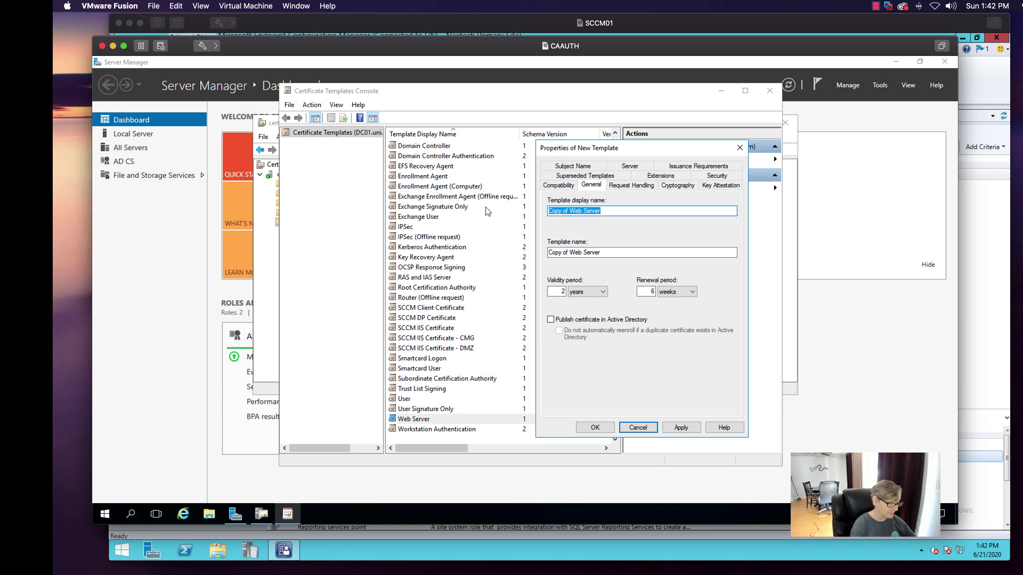
# - Name the new template 'Test', save it, and close the Certificate Templates Console
pyautogui.write('Test')
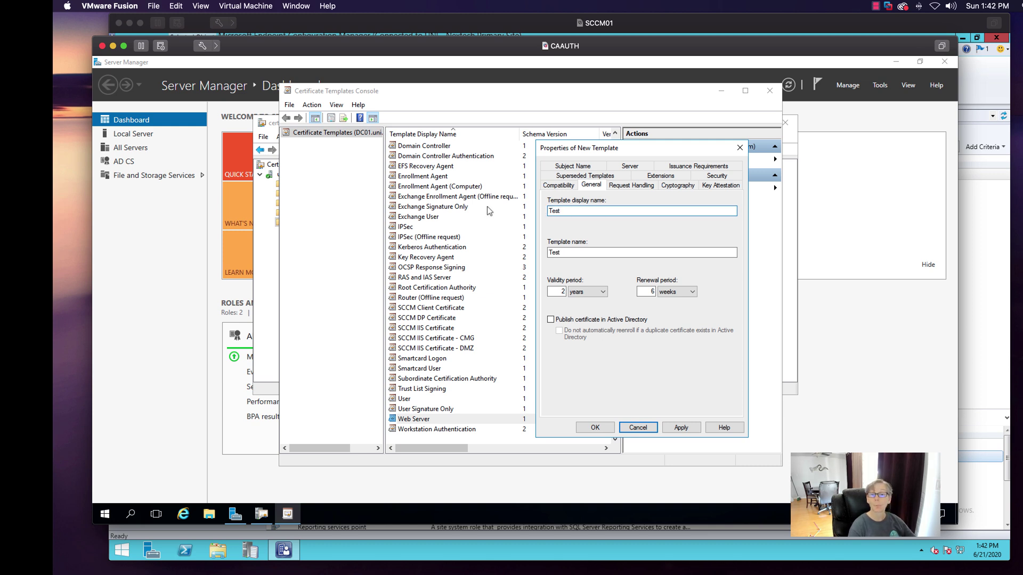
pyautogui.click(595, 427)
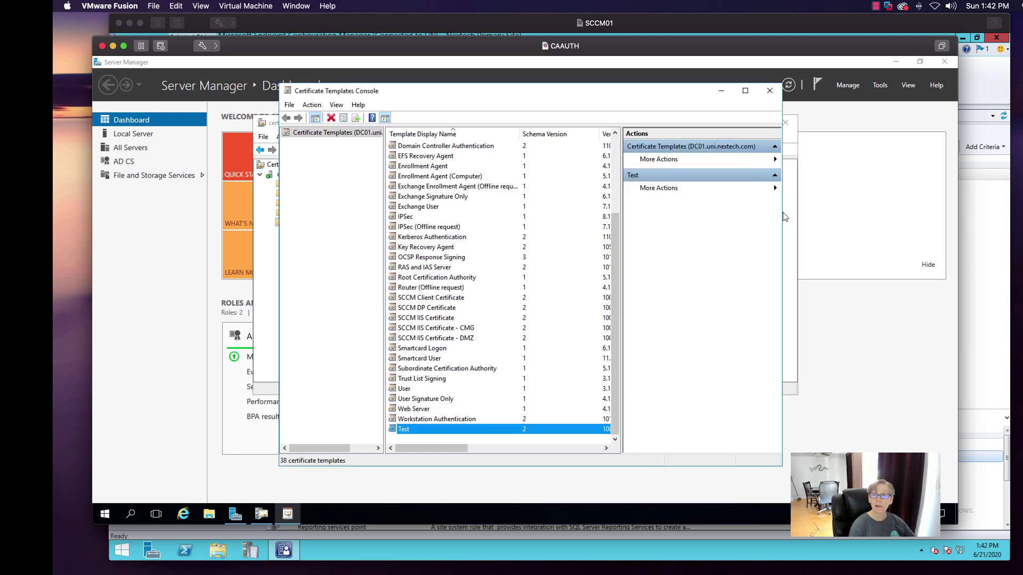
pyautogui.click(769, 90)
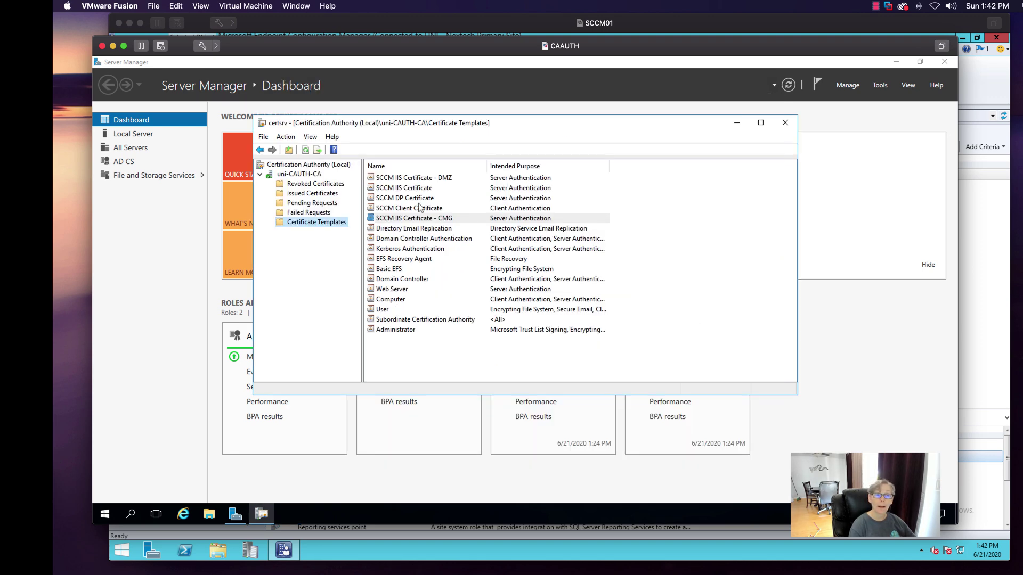
# - Look over the SCCM IIS DMZ, IIS, DP and CMG templates in the issued list
pyautogui.click(401, 179)
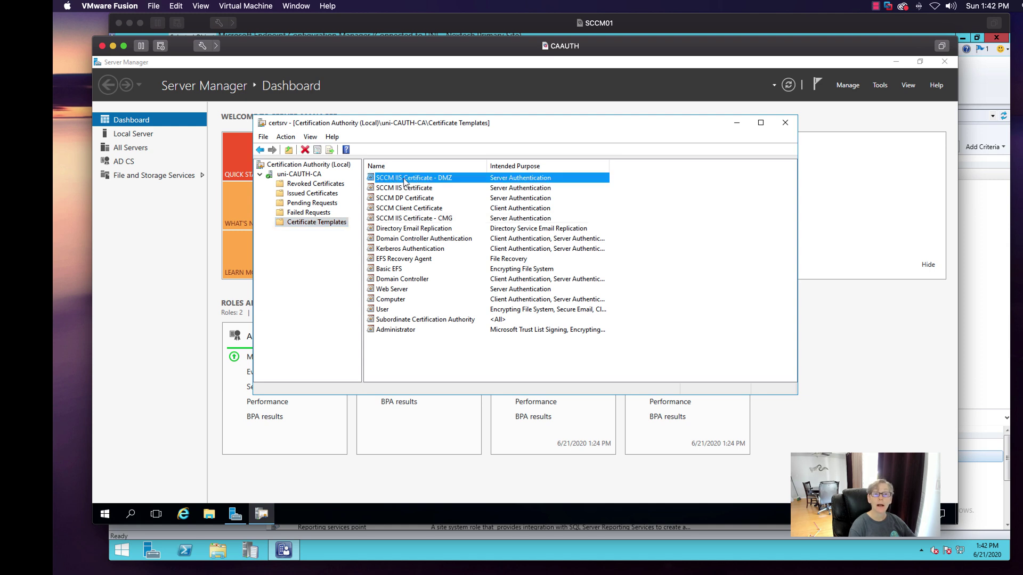
pyautogui.click(409, 189)
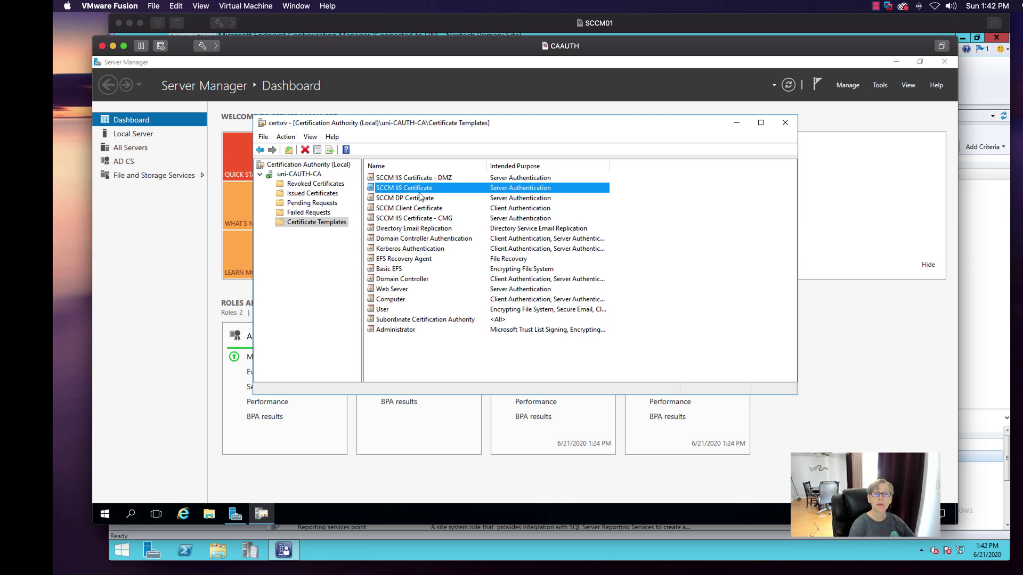
pyautogui.click(413, 198)
pyautogui.click(410, 219)
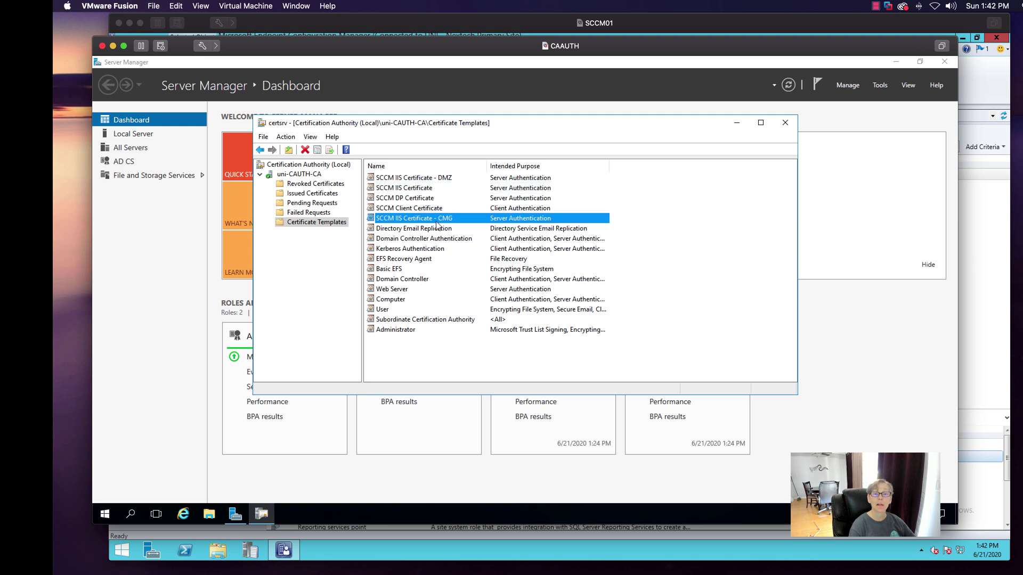
# - Enable the Test template for issuing on uni-CAUTH-CA as a new Certificate Template to Issue
pyautogui.rightClick(337, 224)
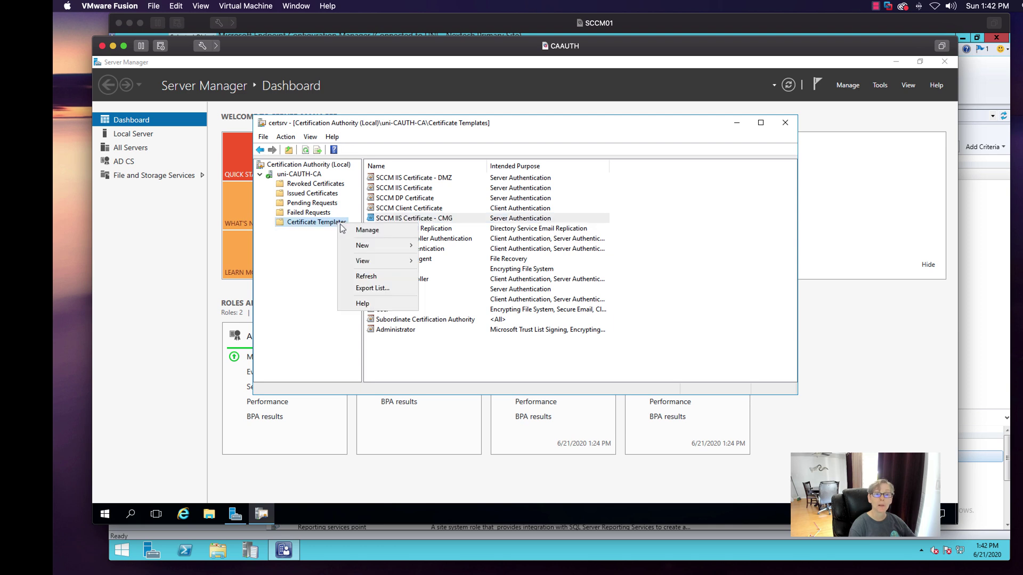
pyautogui.moveTo(373, 248)
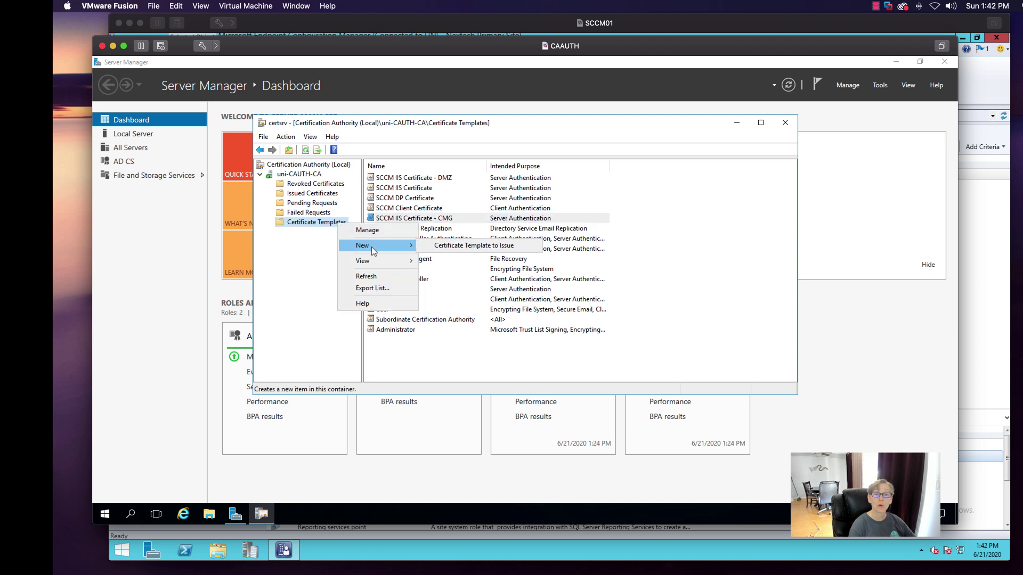
pyautogui.click(434, 247)
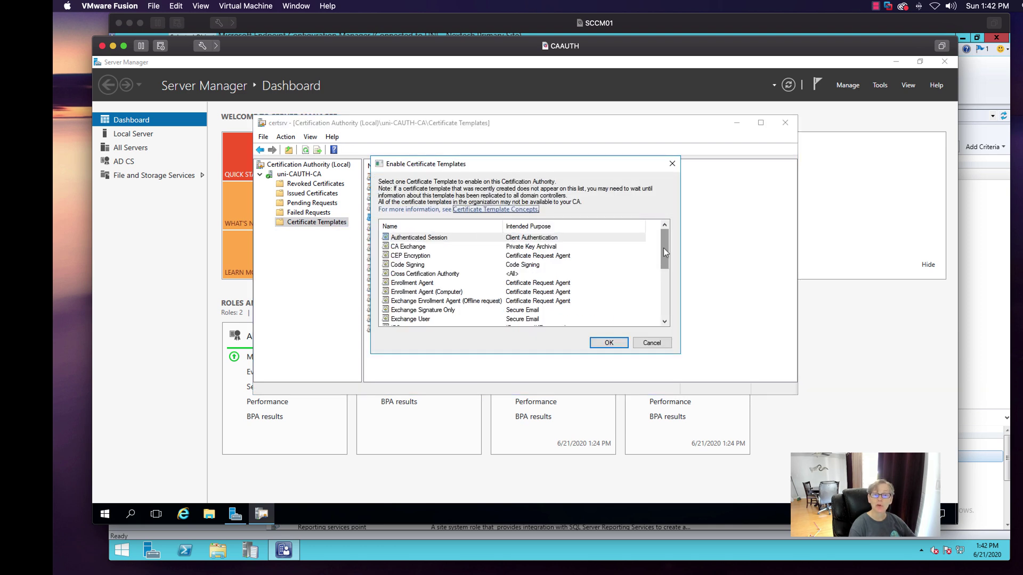
pyautogui.moveTo(664, 256); pyautogui.dragTo(663, 296)
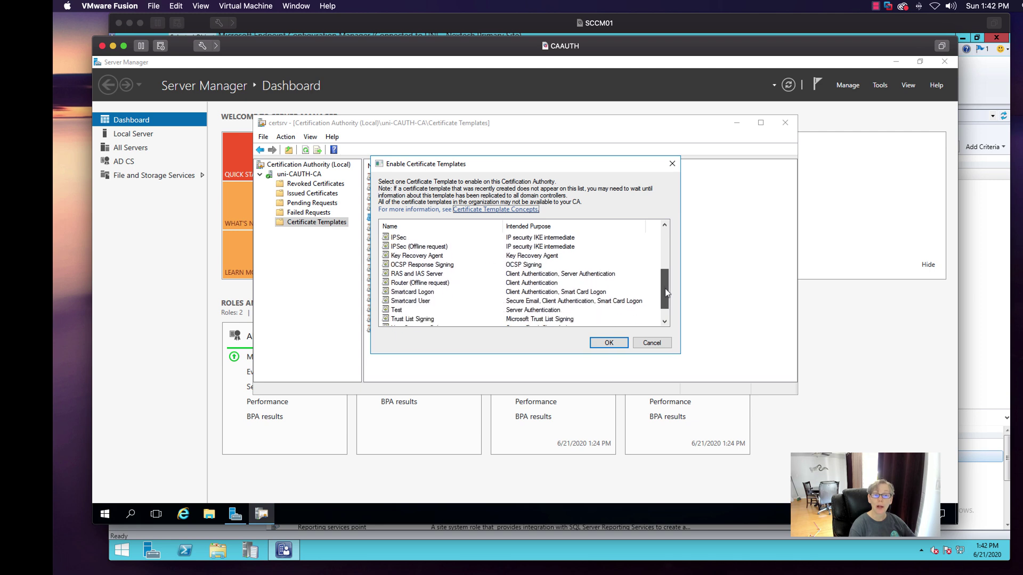
pyautogui.click(400, 311)
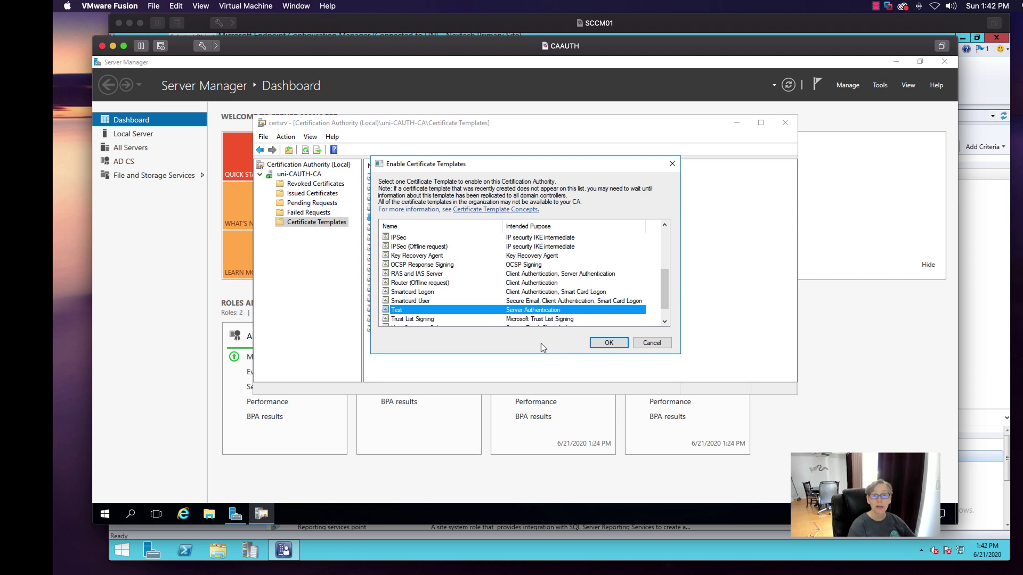
pyautogui.click(651, 343)
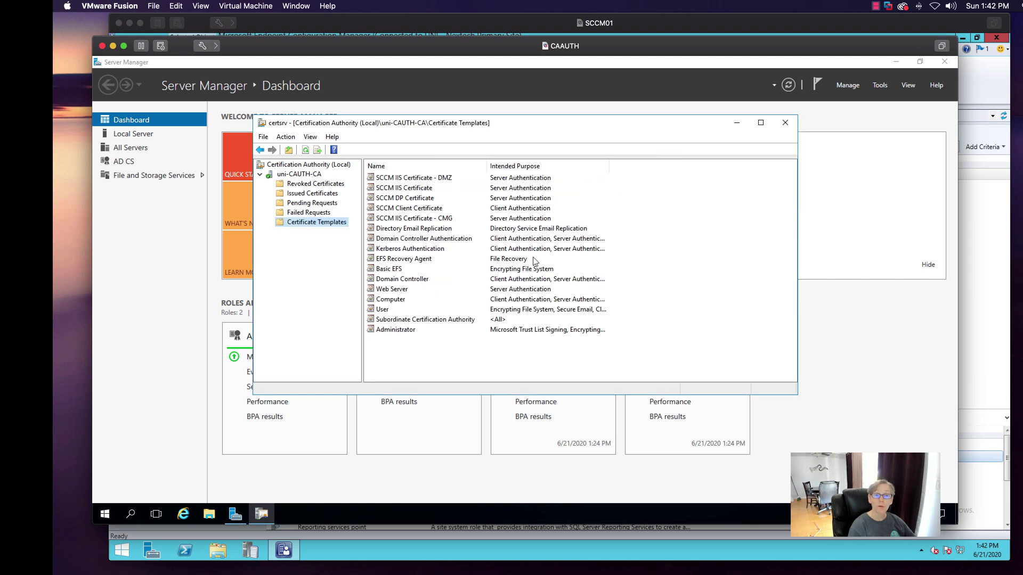
pyautogui.click(400, 208)
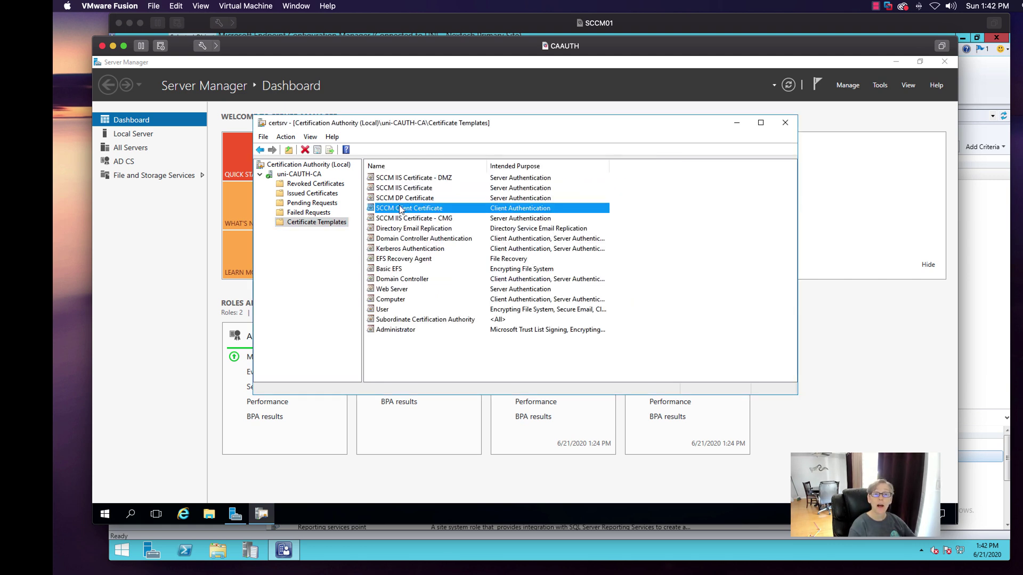
pyautogui.rightClick(302, 225)
# - In the Certificate Templates Console, duplicate the Workstation Authentication template
pyautogui.click(326, 228)
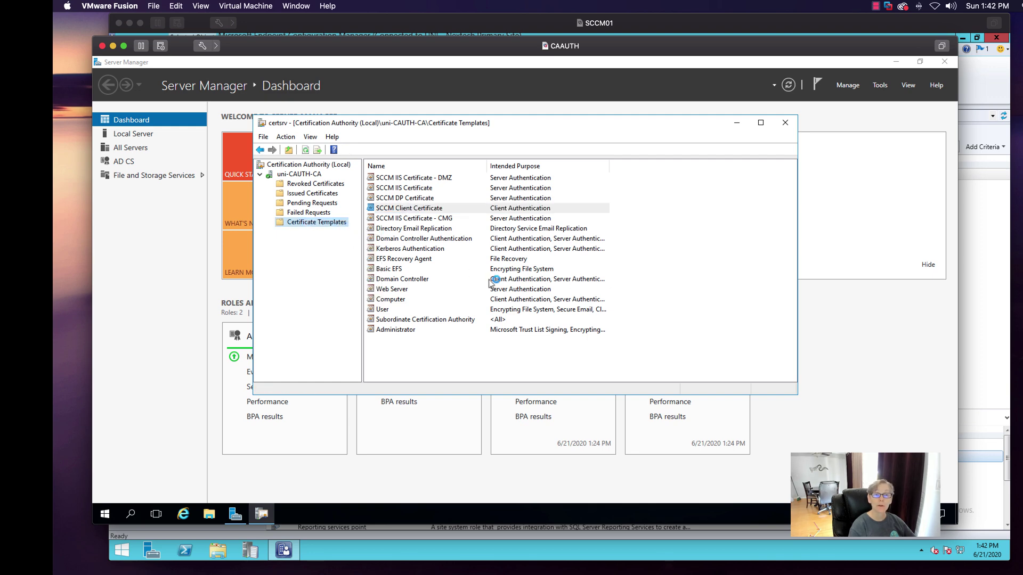
pyautogui.moveTo(615, 229); pyautogui.dragTo(615, 307)
pyautogui.click(444, 432)
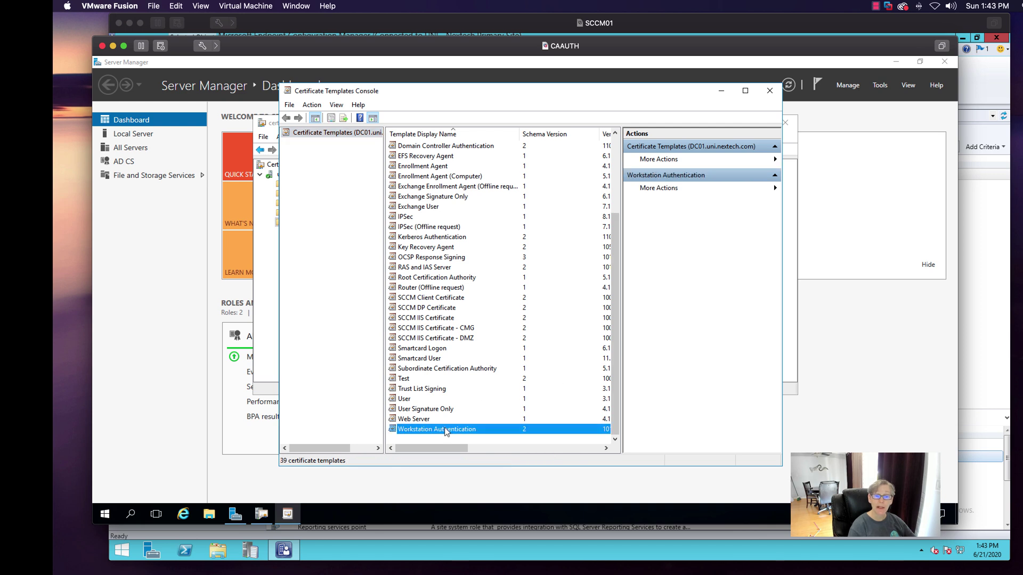
pyautogui.rightClick(446, 432)
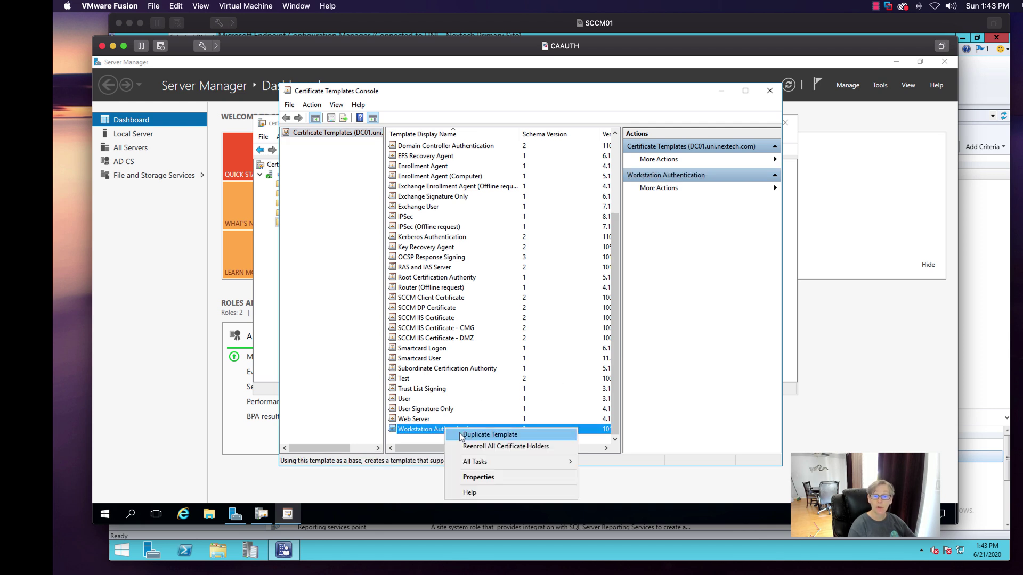
pyautogui.click(463, 436)
# - Name the duplicate 'test2' and review its request handling settings
pyautogui.click(484, 172)
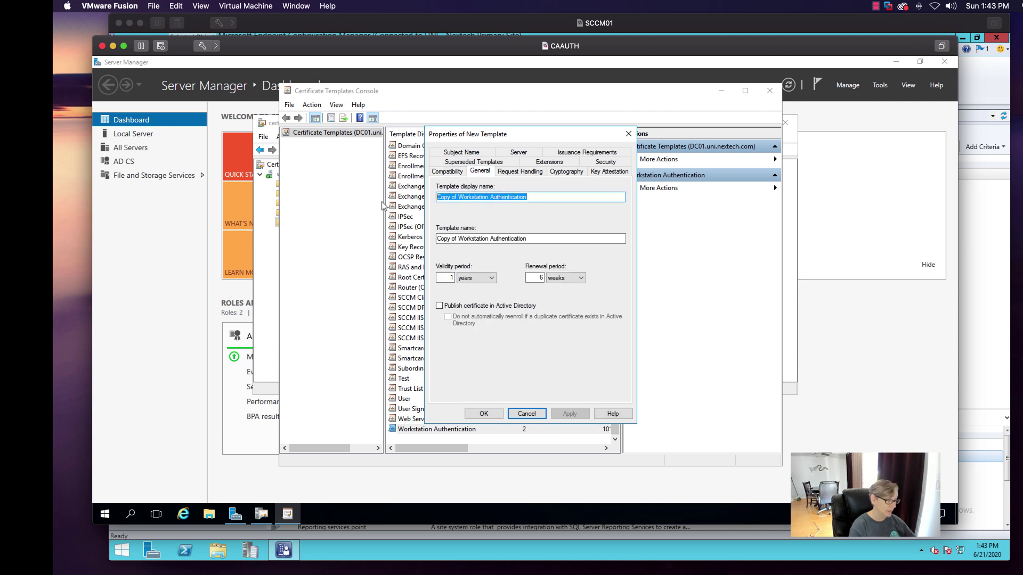
pyautogui.write('test')
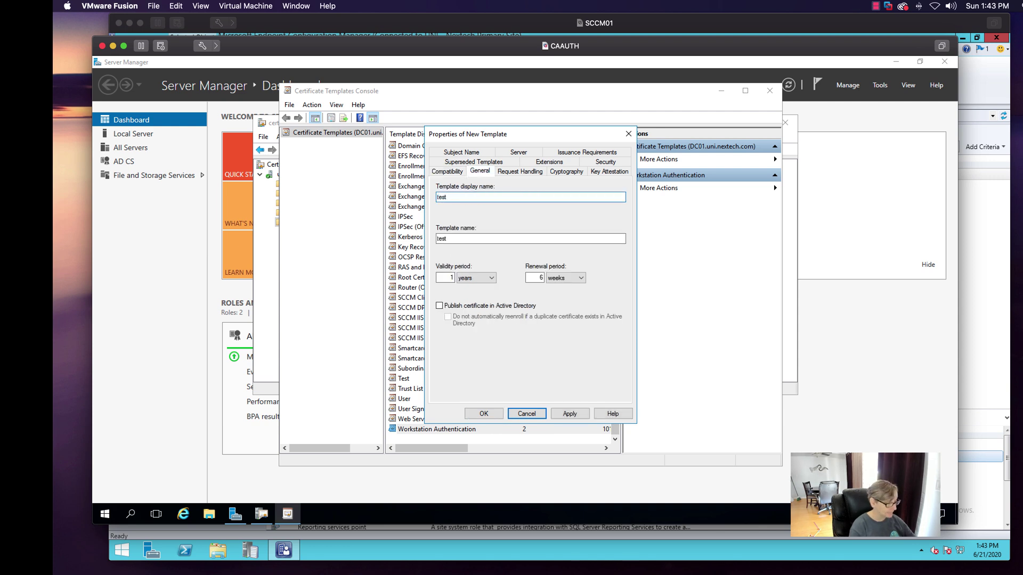
pyautogui.write('2')
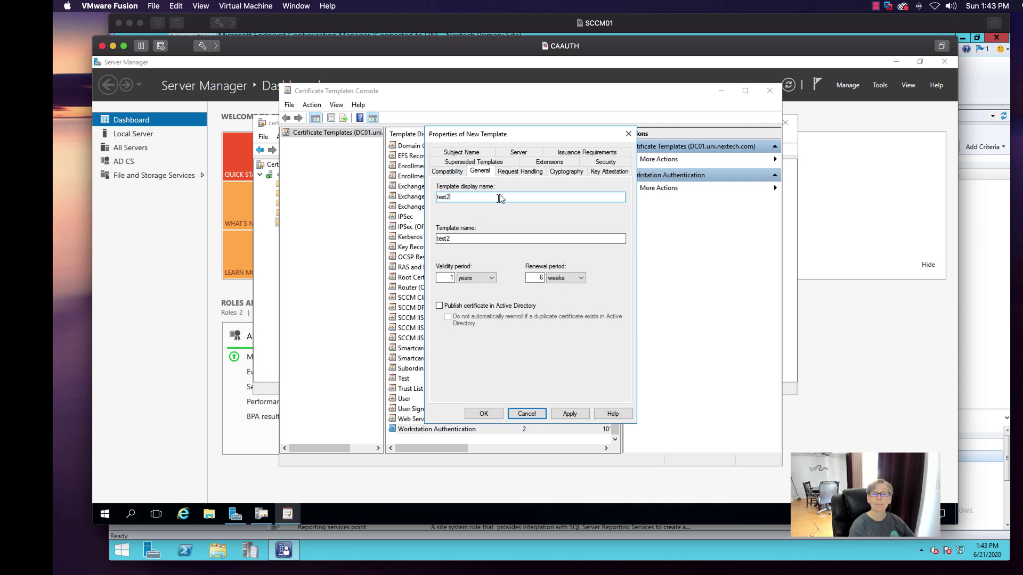
pyautogui.click(509, 171)
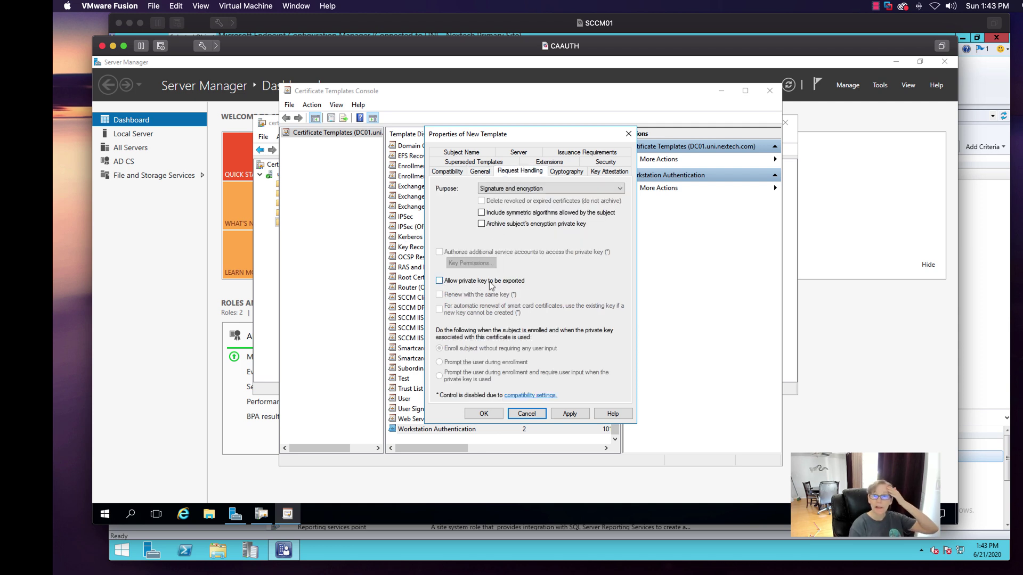
# - Toggle Enroll for Domain and Enterprise Admins, allow Domain Computers Read, then discard the changes
pyautogui.click(601, 162)
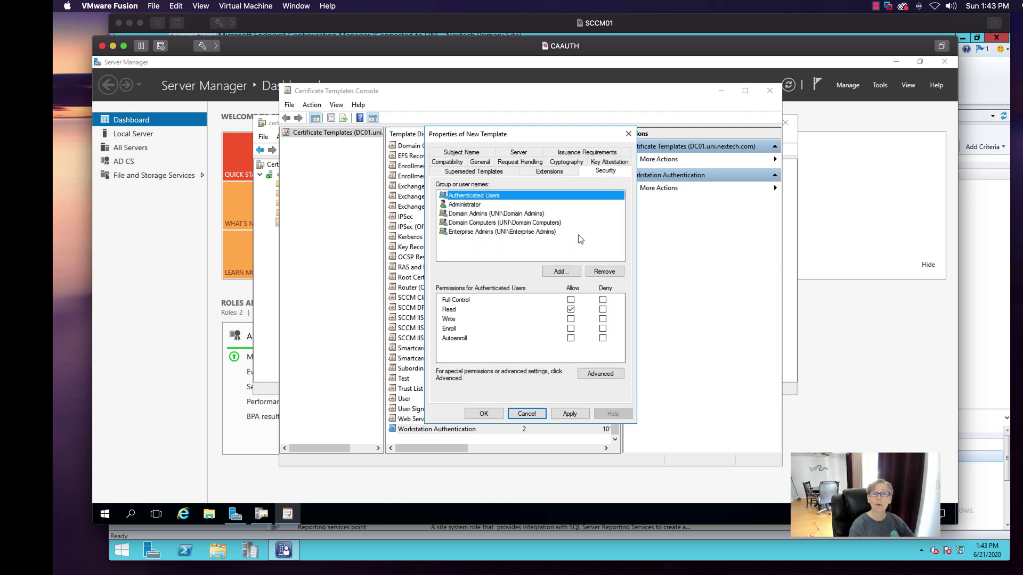
pyautogui.click(497, 213)
pyautogui.click(571, 329)
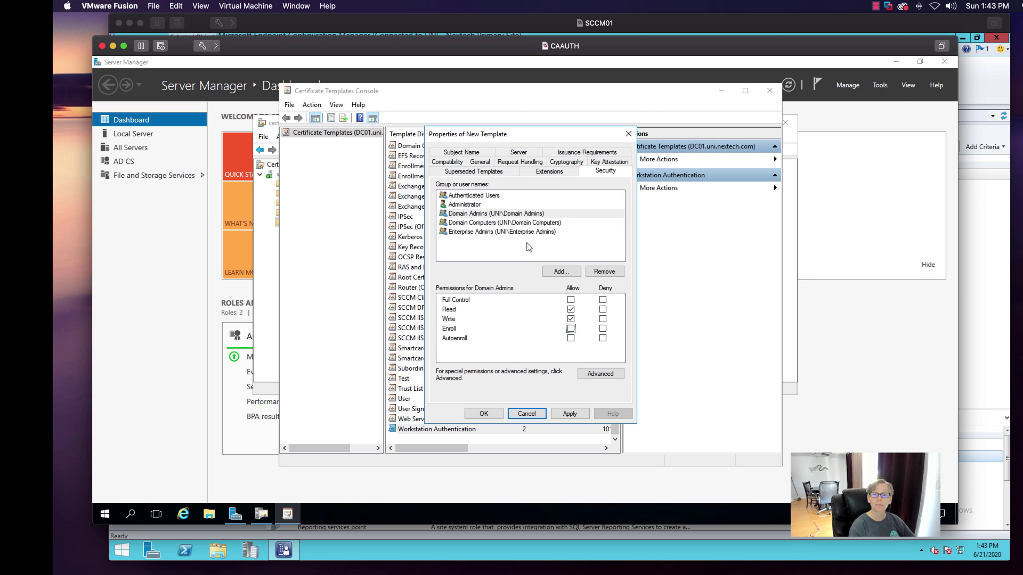
pyautogui.click(512, 232)
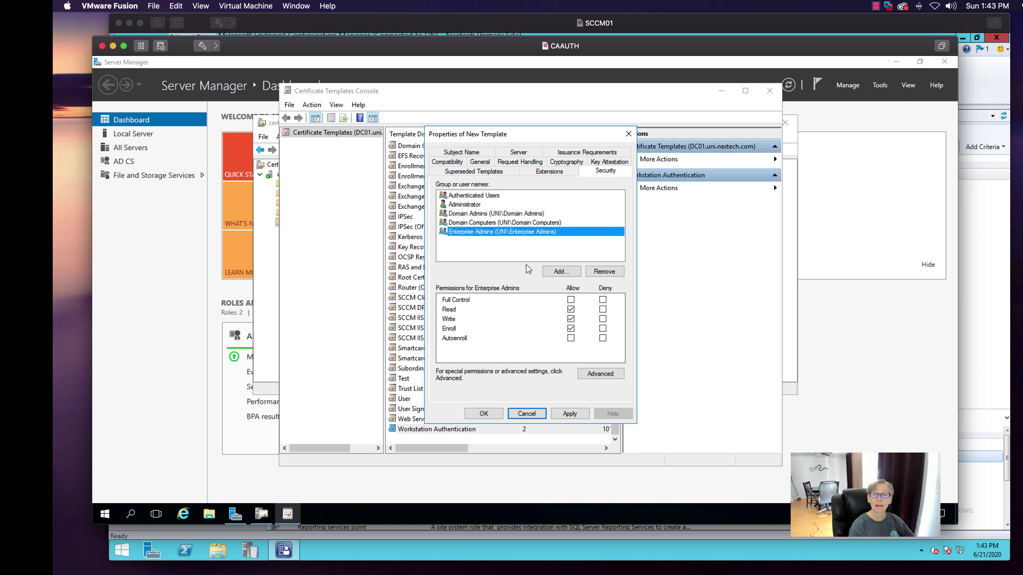
pyautogui.click(570, 328)
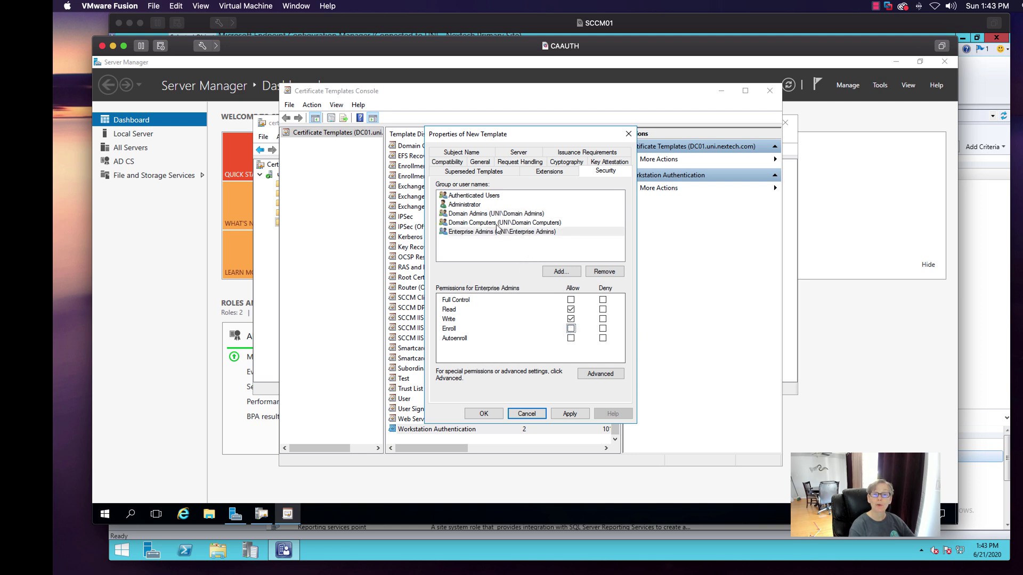
pyautogui.click(499, 222)
pyautogui.click(570, 309)
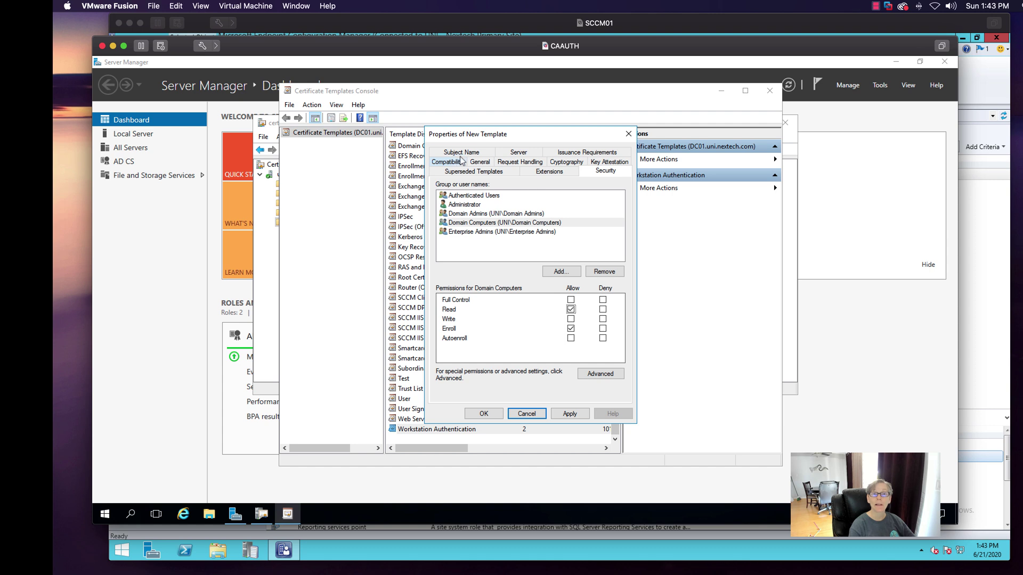
pyautogui.click(534, 415)
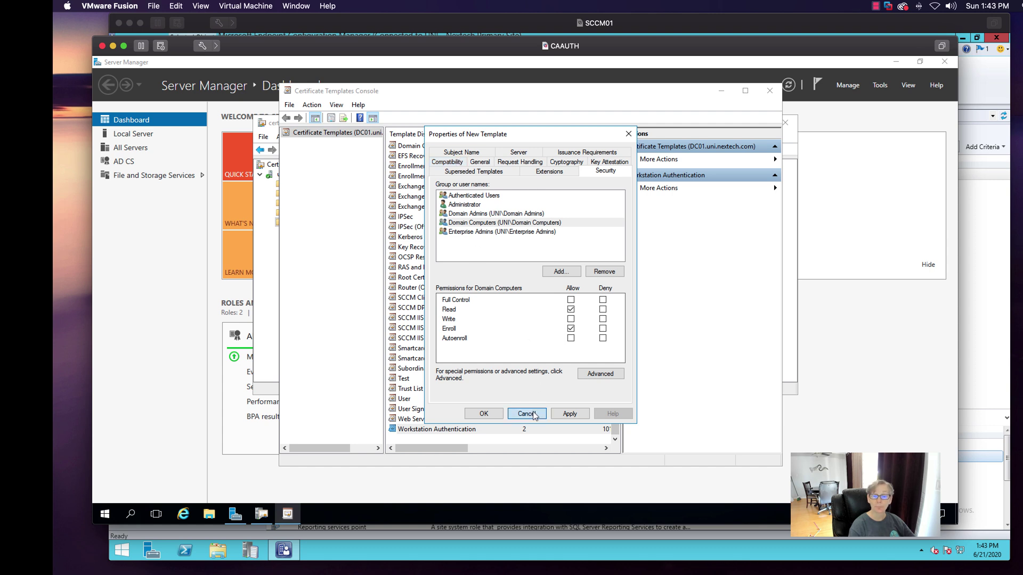
# - Permanently delete the Test template and close the Certificate Templates Console
pyautogui.click(409, 379)
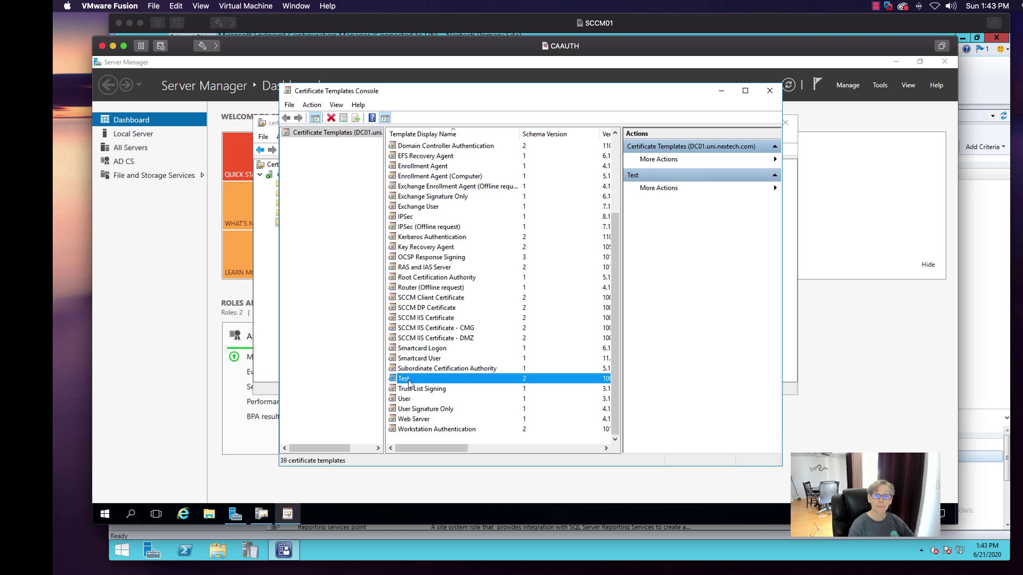
pyautogui.rightClick(409, 382)
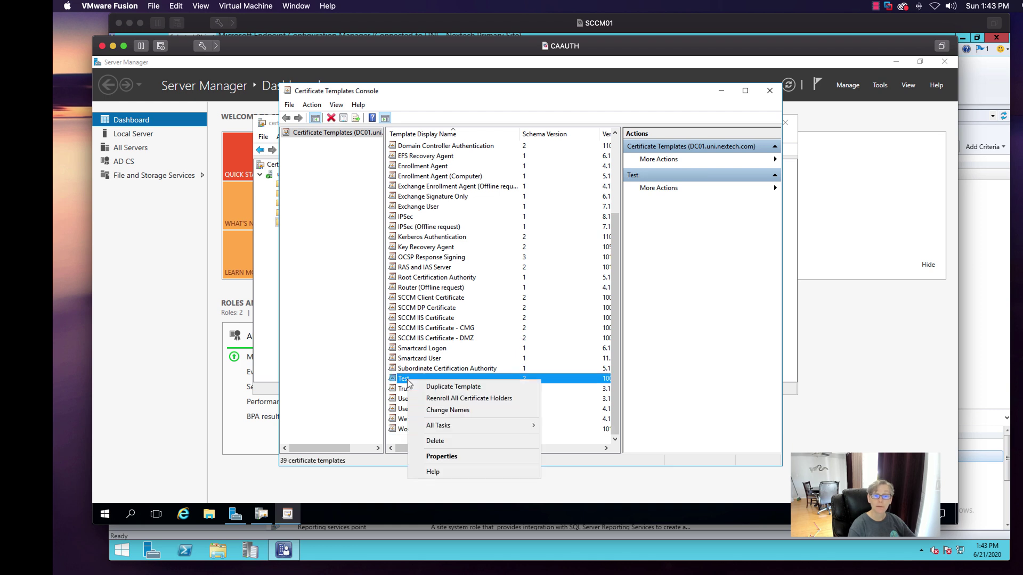
pyautogui.click(432, 441)
pyautogui.click(551, 327)
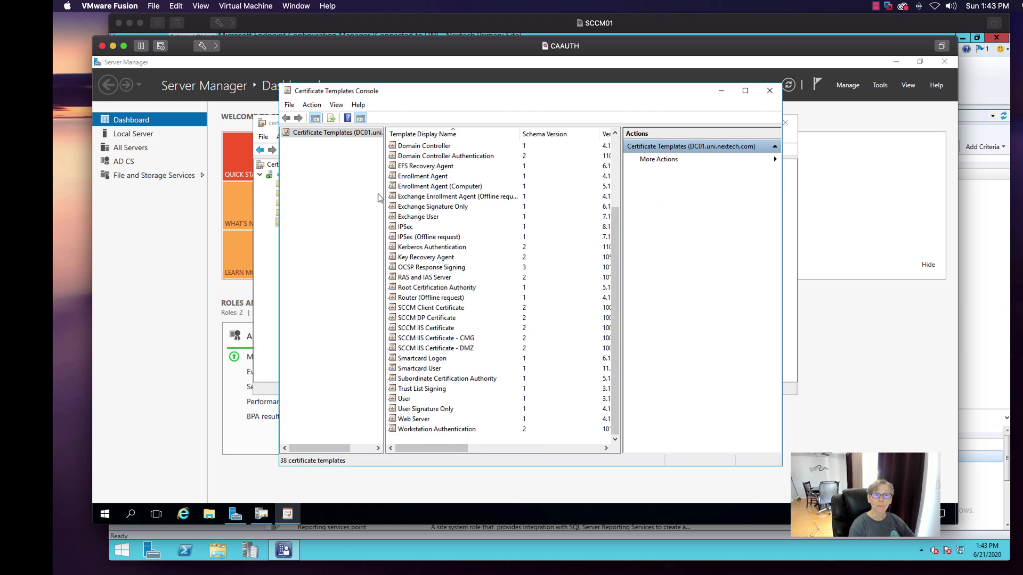
pyautogui.click(769, 90)
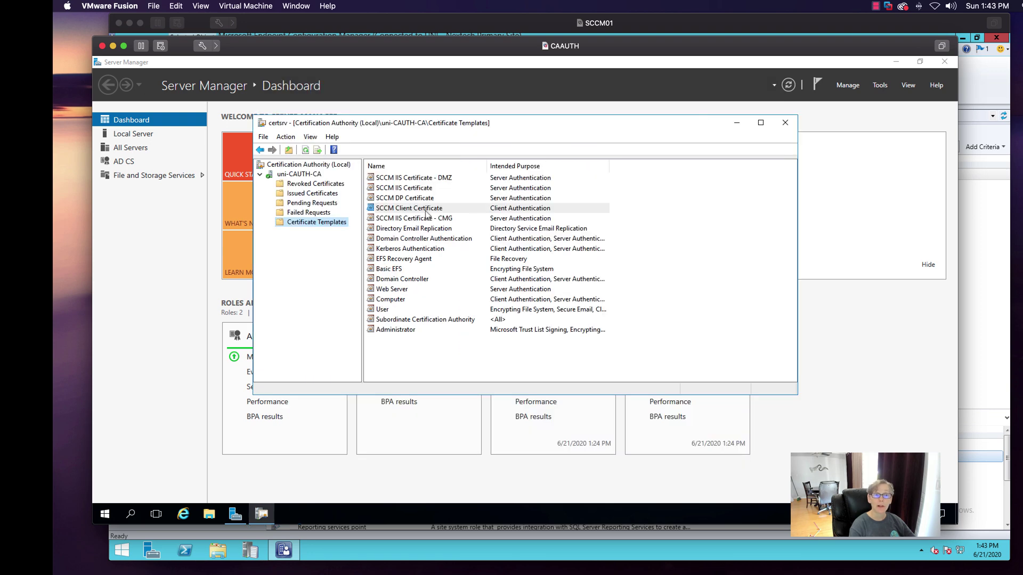
# - Check the list of certificate templates available to issue, then cancel without enabling any
pyautogui.rightClick(326, 228)
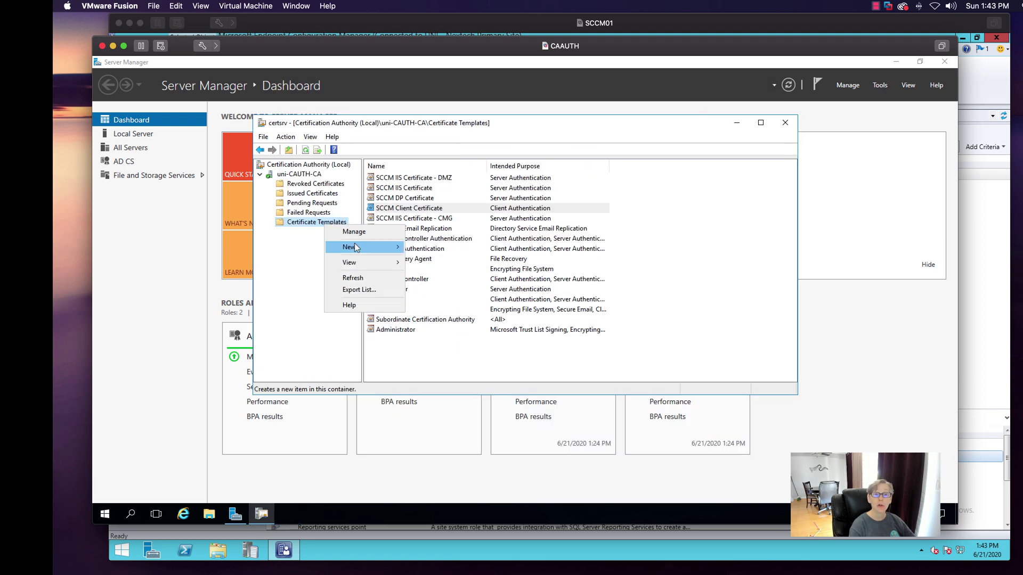
pyautogui.moveTo(356, 247)
pyautogui.click(416, 243)
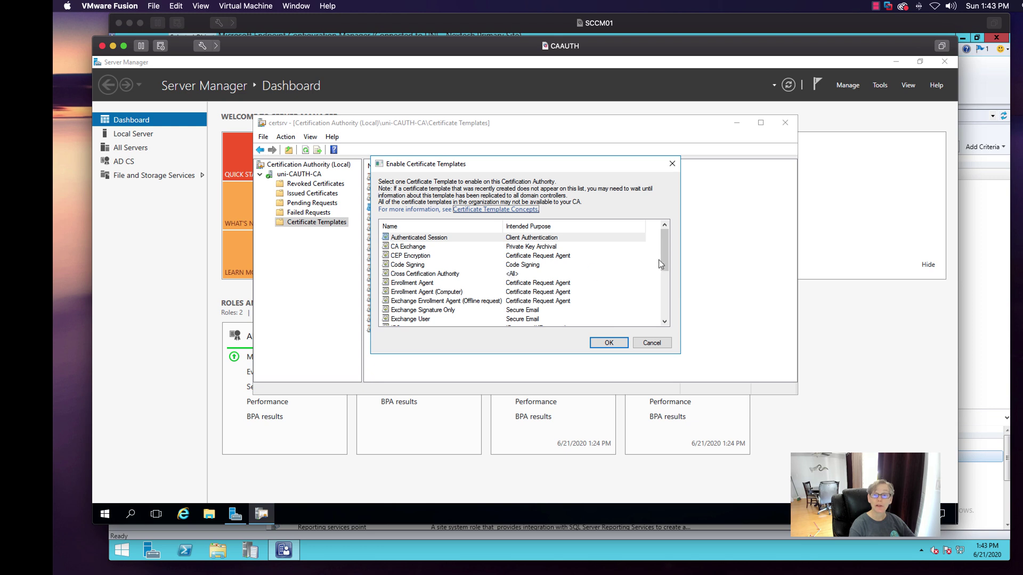
pyautogui.moveTo(666, 249); pyautogui.dragTo(664, 290)
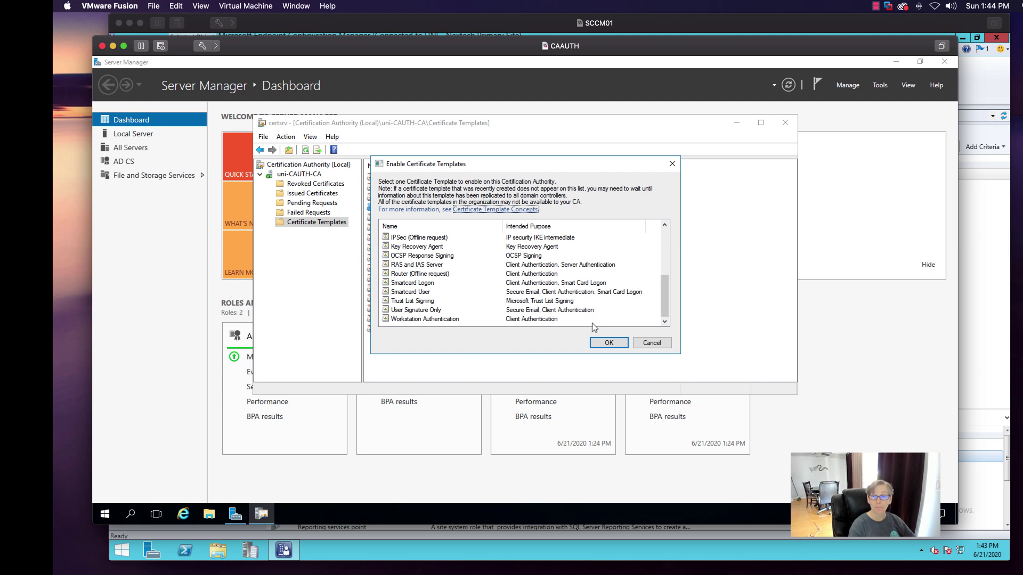
pyautogui.click(651, 342)
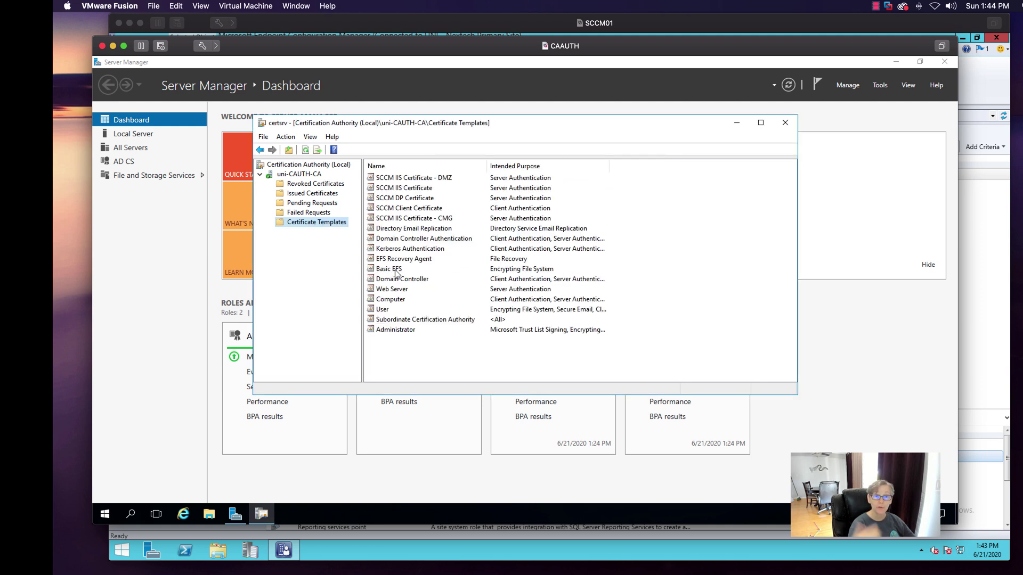
# - Inspect the SCCM CMG, Client, DP, IIS and DMZ templates, then close certsrv and hide CAAUTH
pyautogui.click(400, 219)
pyautogui.click(402, 209)
pyautogui.click(401, 198)
pyautogui.click(401, 187)
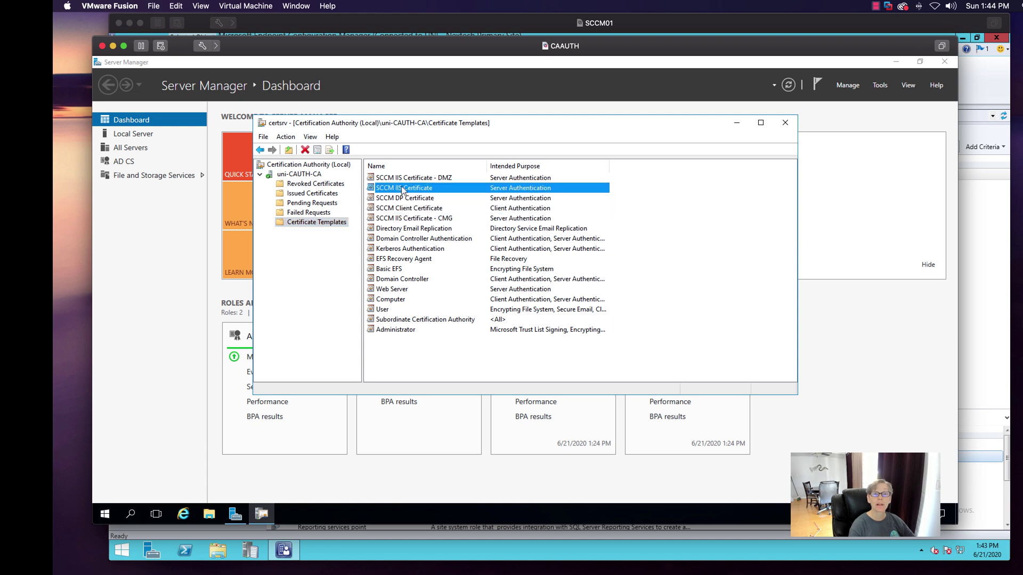
pyautogui.click(403, 179)
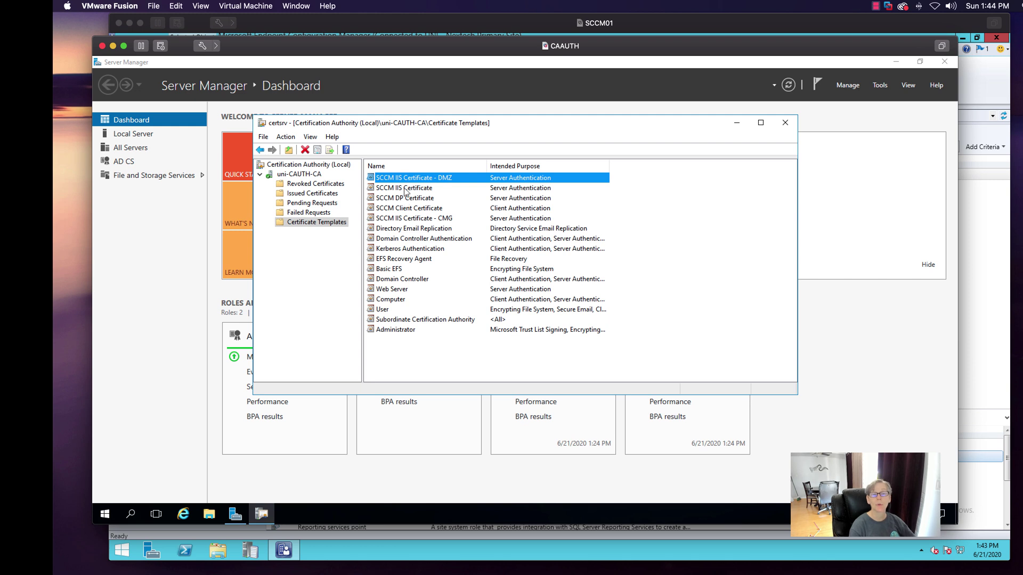
pyautogui.click(406, 189)
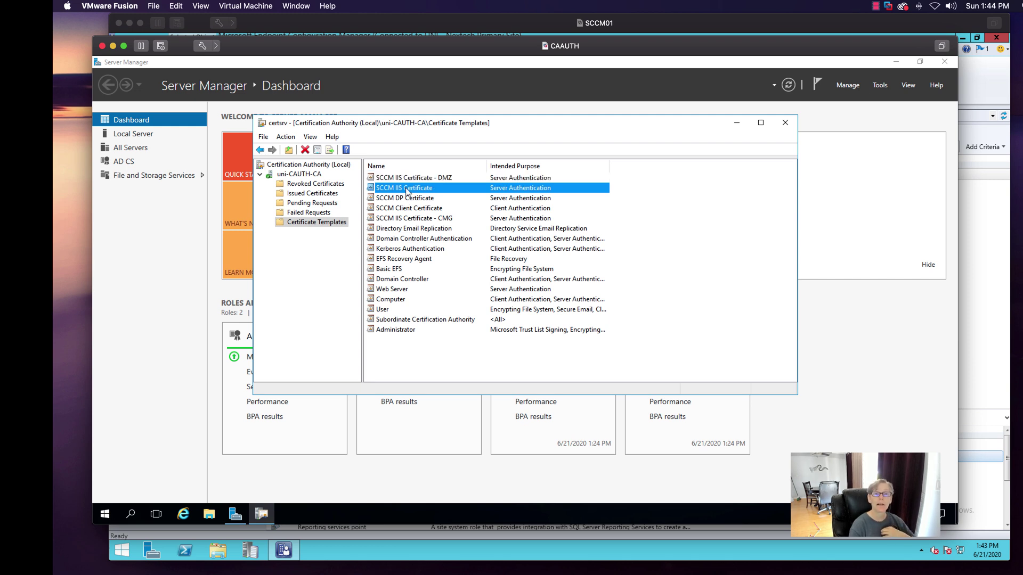
pyautogui.click(412, 200)
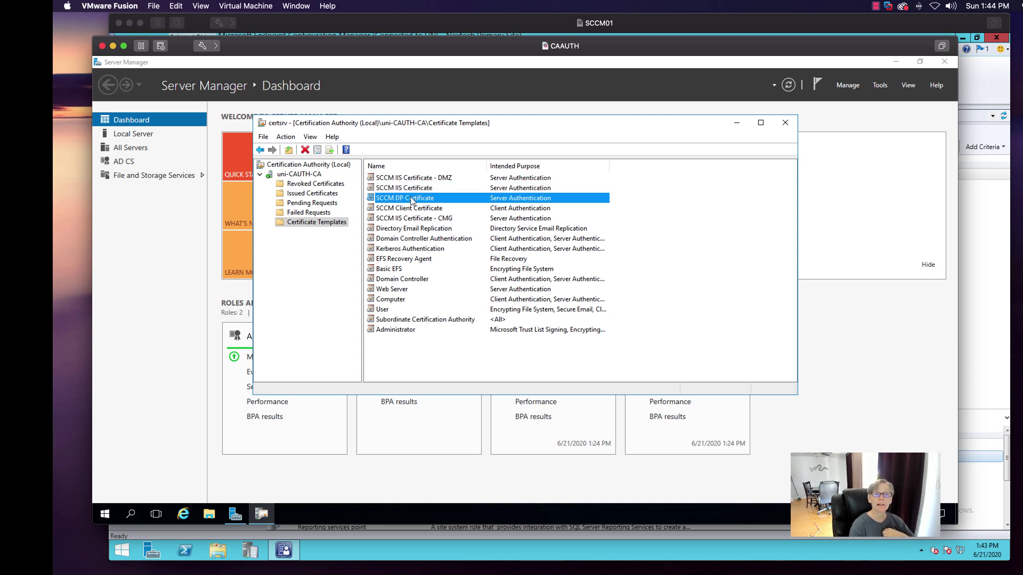
pyautogui.click(409, 219)
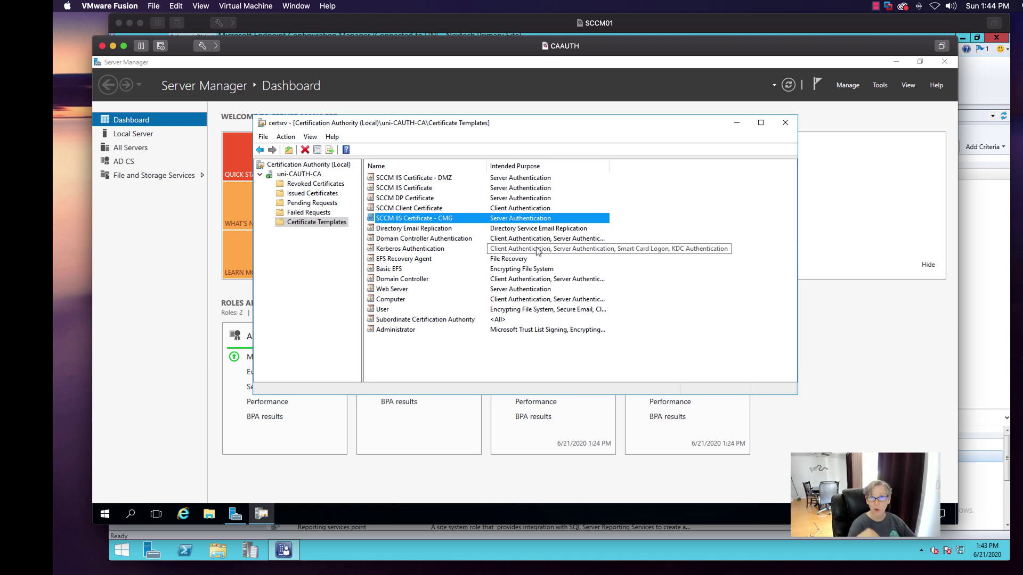
pyautogui.click(785, 123)
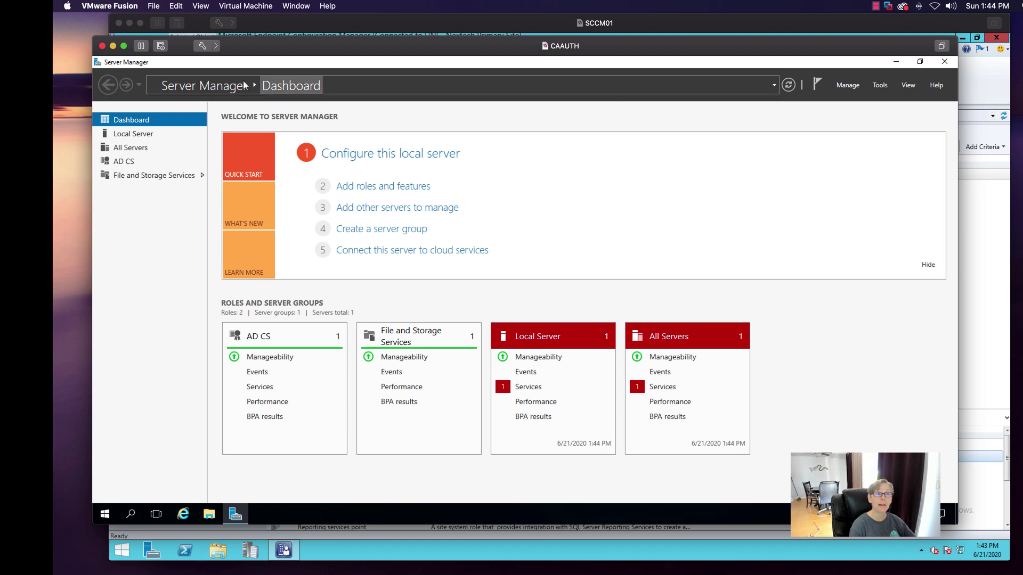
pyautogui.click(113, 46)
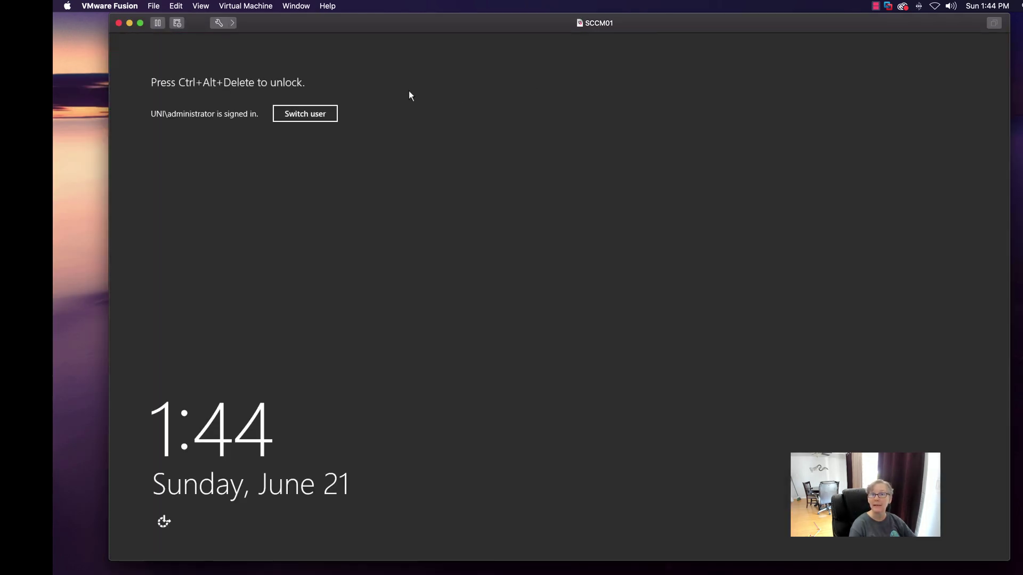
# - Send Ctrl-Alt-Del to SCCM01 and enter the administrator password to unlock it
pyautogui.click(245, 6)
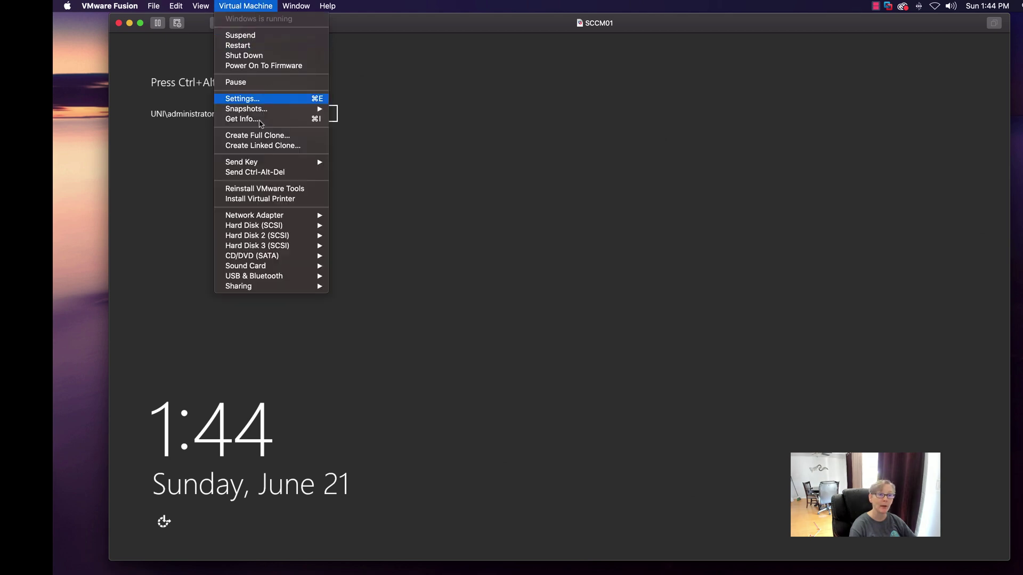
pyautogui.click(242, 171)
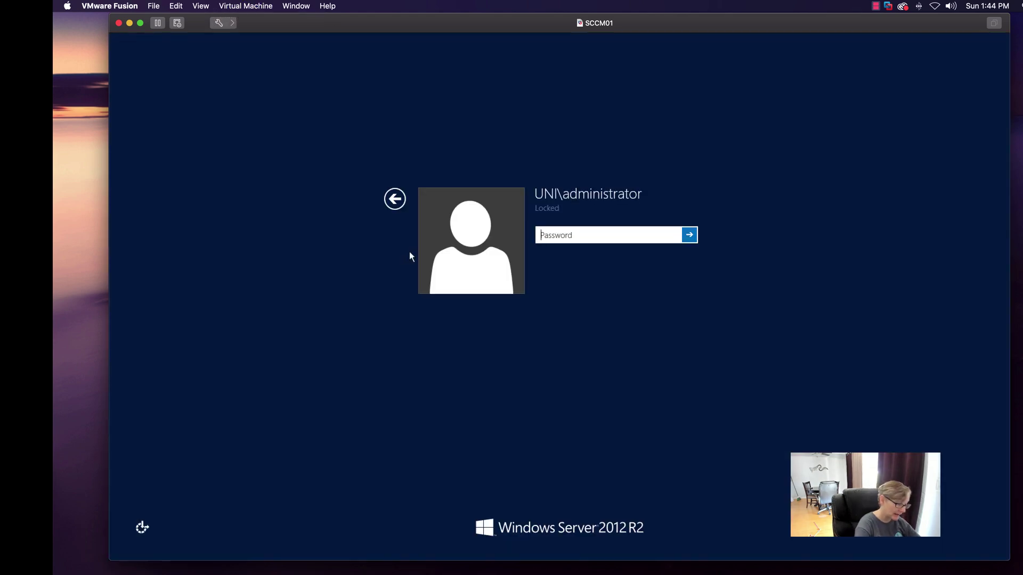
pyautogui.write('••••••')
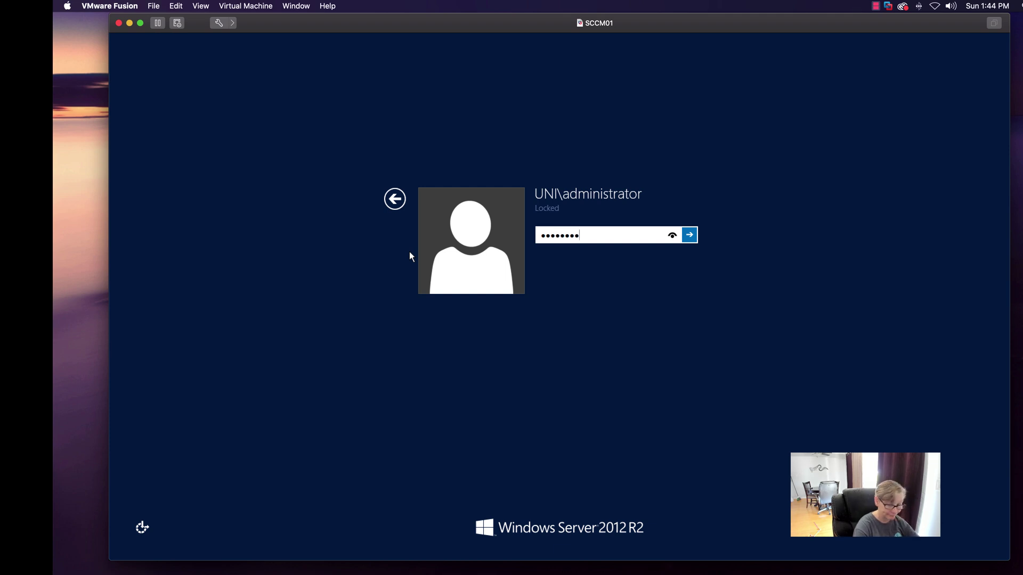
pyautogui.press('Return')
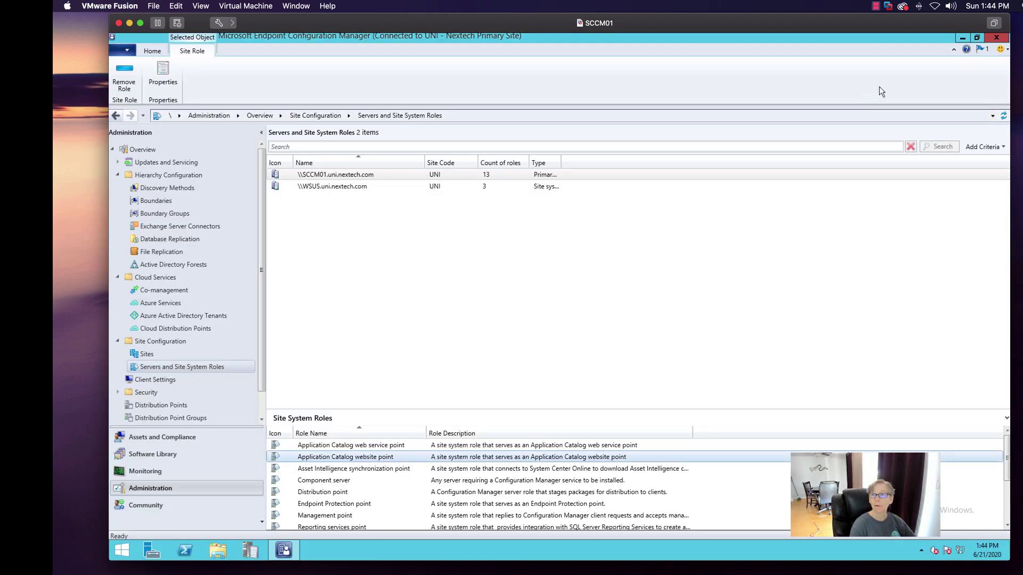
# - Launch an empty Microsoft Management Console by running mmc from the Run box
pyautogui.click(962, 37)
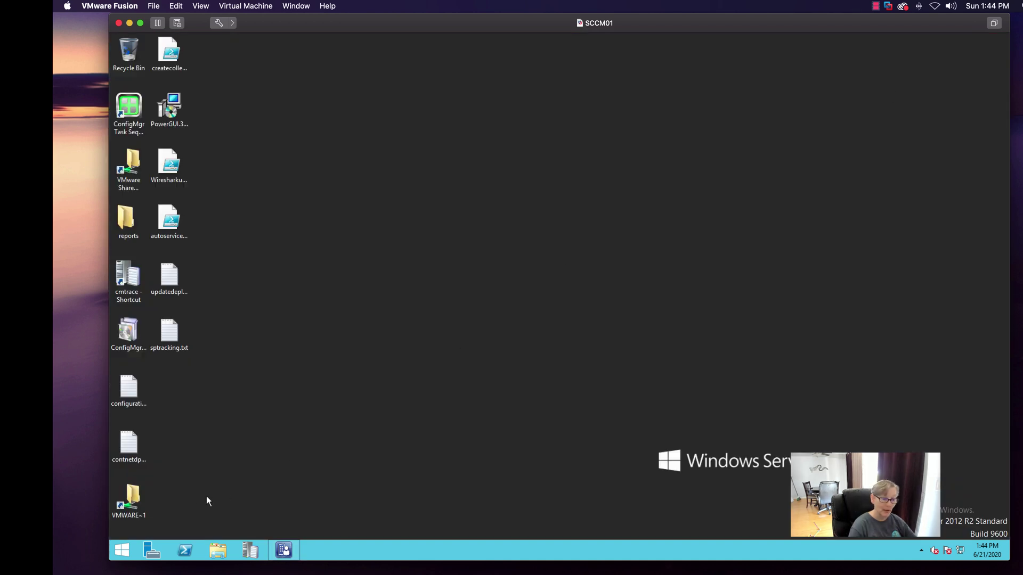
pyautogui.rightClick(122, 549)
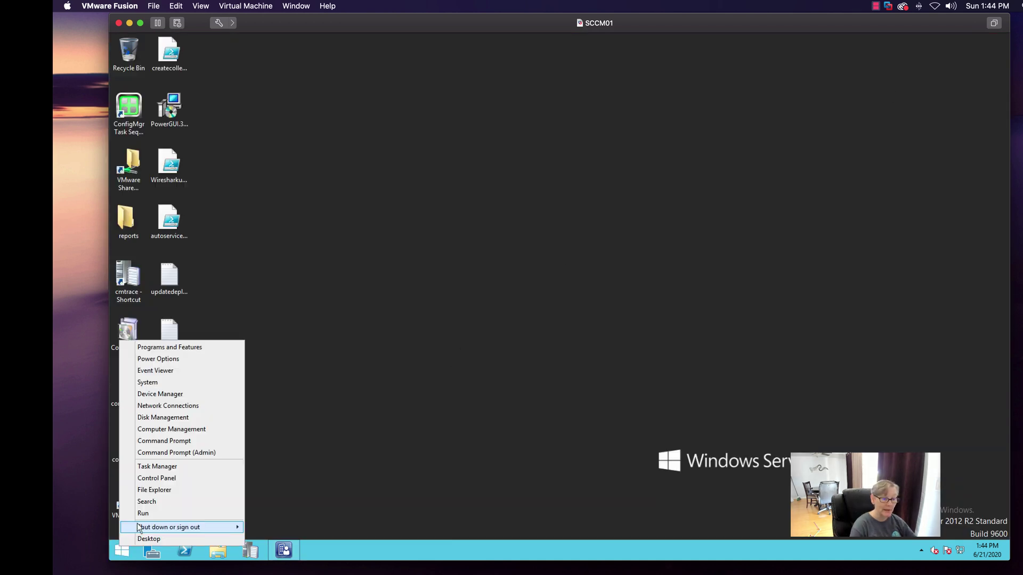
pyautogui.click(145, 515)
pyautogui.write('ccmd')
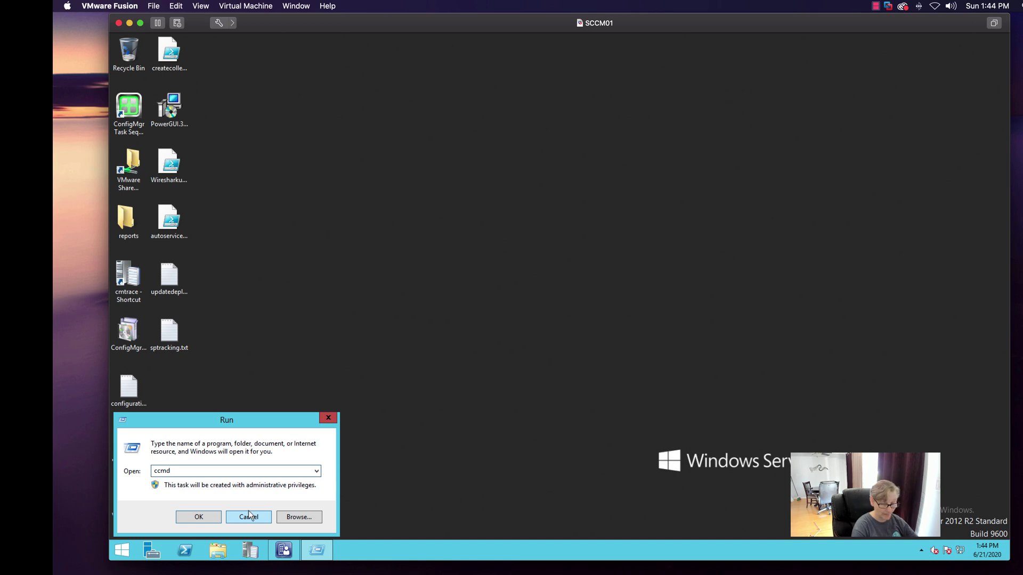
pyautogui.press('Return')
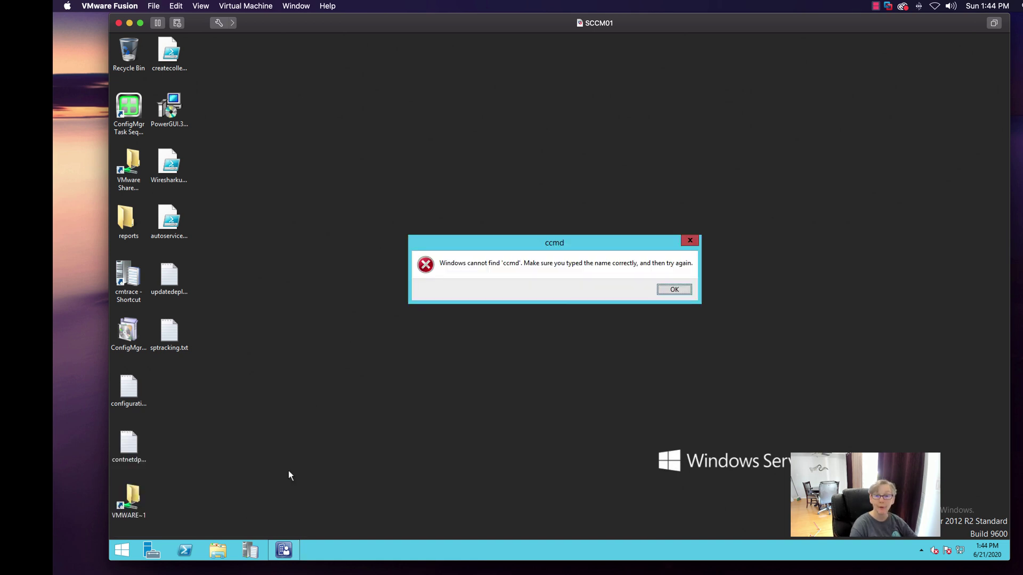
pyautogui.click(674, 289)
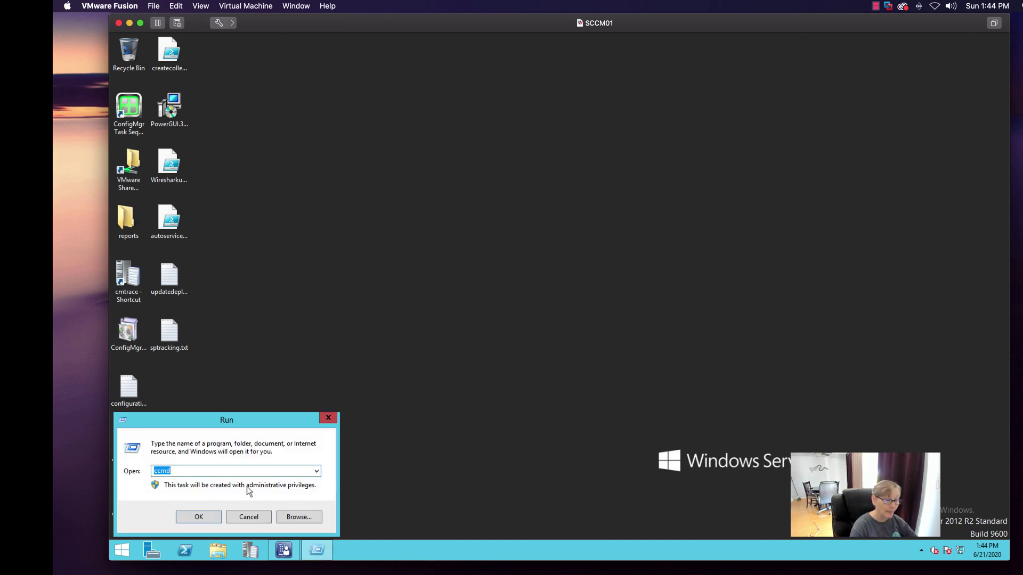
pyautogui.write('mmc')
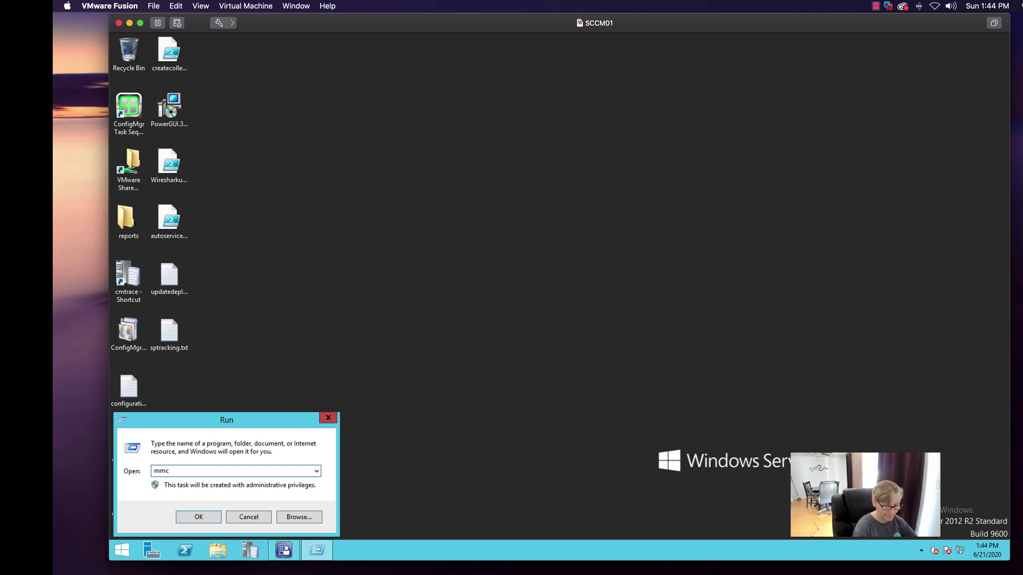
pyautogui.press('Return')
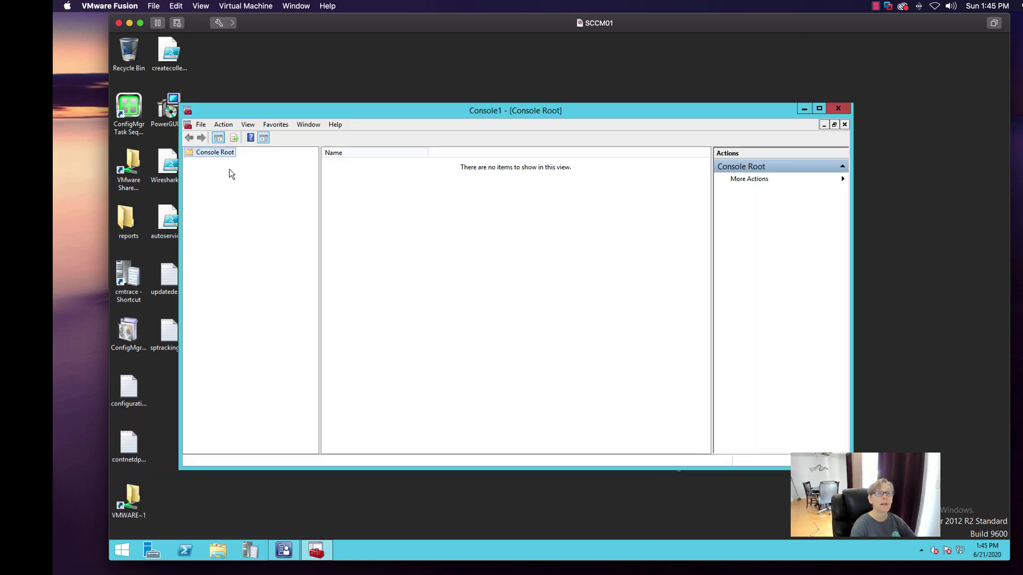
# - Add the Certificates snap-in for the local computer account to the console
pyautogui.rightClick(216, 152)
pyautogui.click(220, 126)
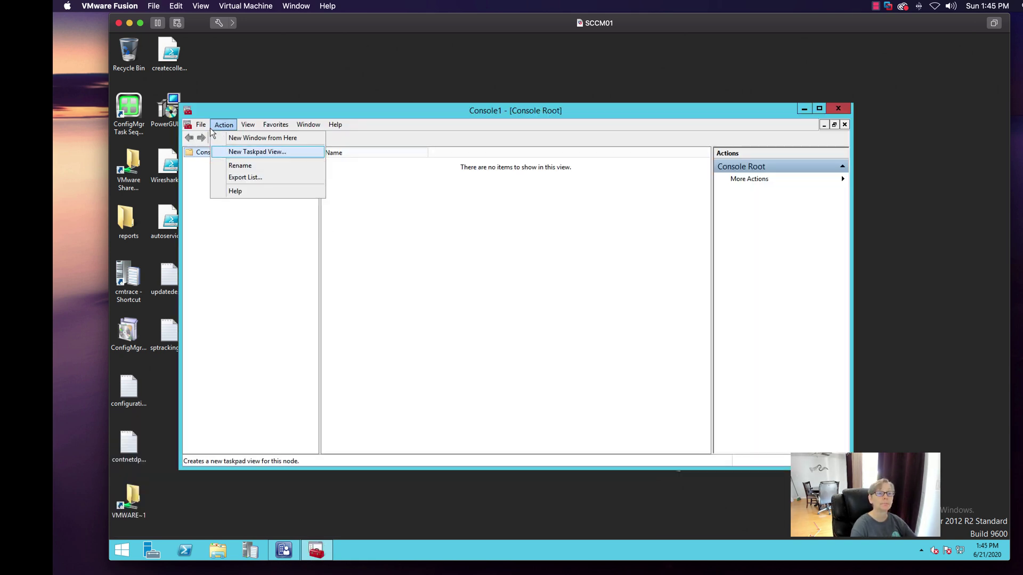
pyautogui.click(204, 127)
pyautogui.click(240, 187)
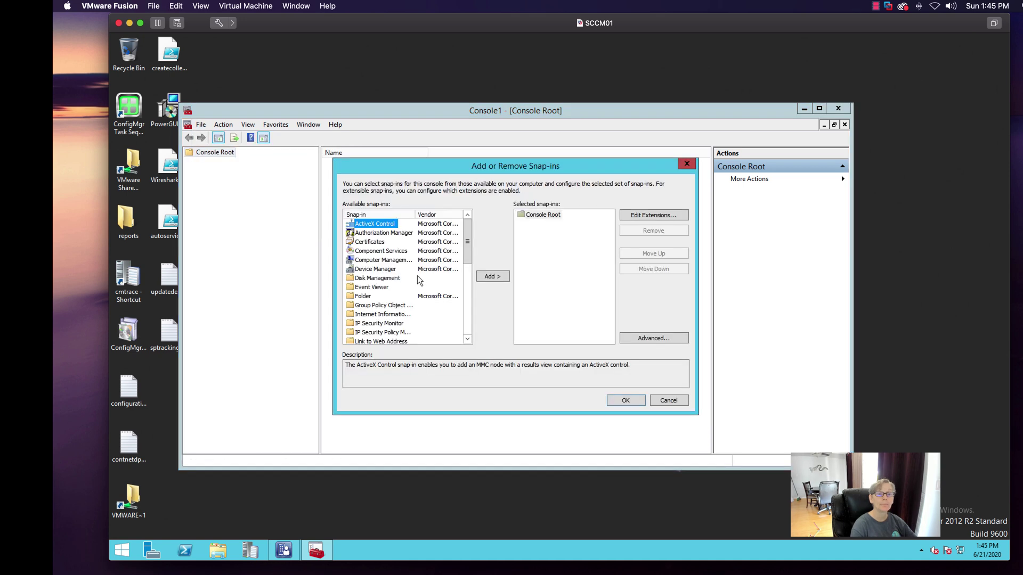
pyautogui.click(382, 242)
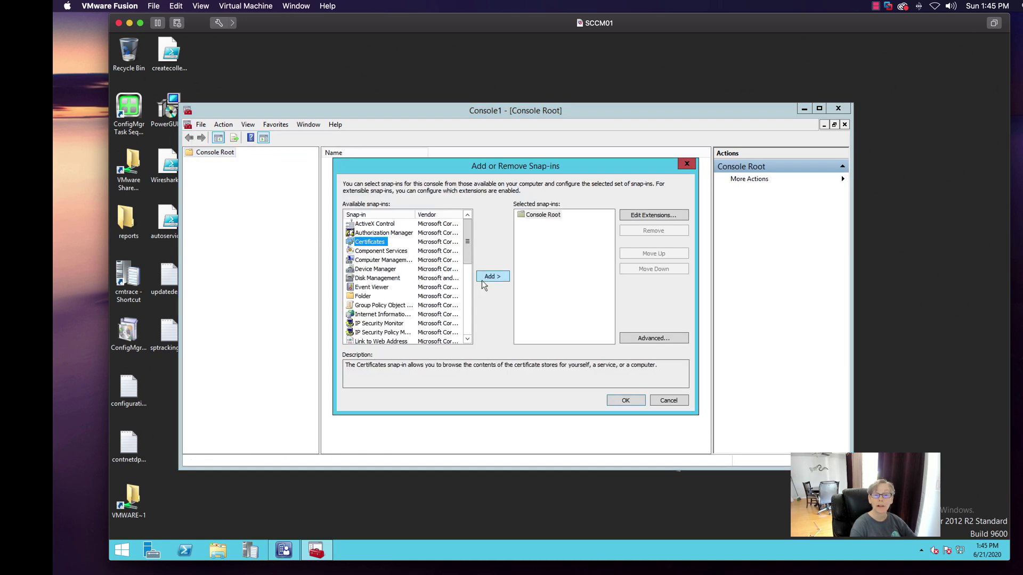
pyautogui.click(491, 277)
pyautogui.click(360, 233)
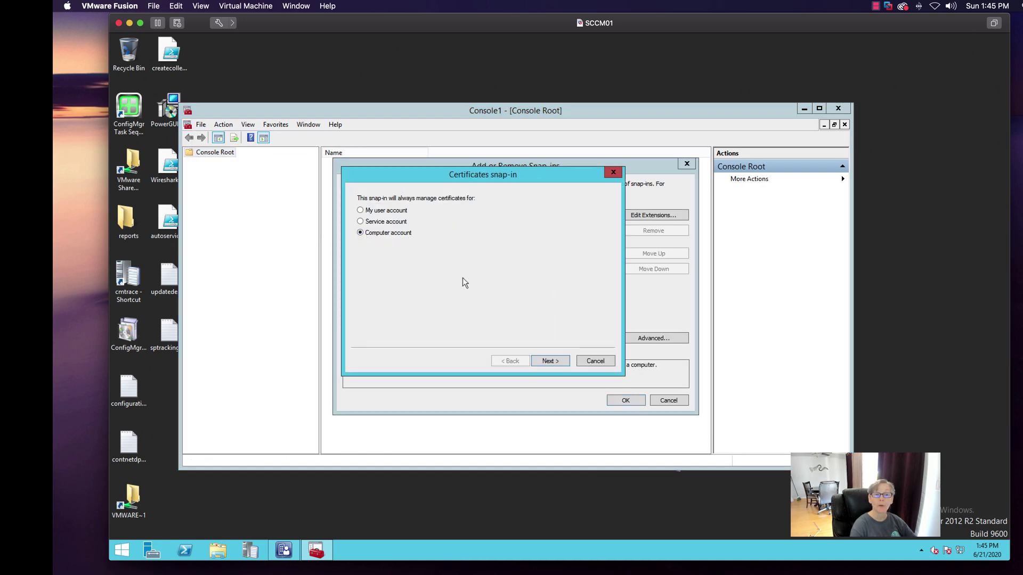
pyautogui.click(552, 360)
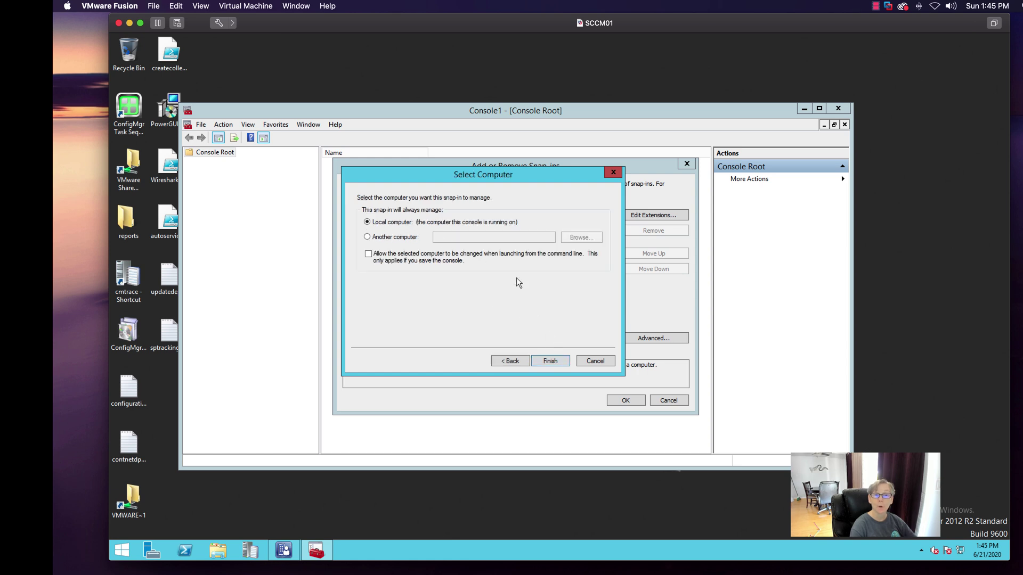
pyautogui.click(554, 363)
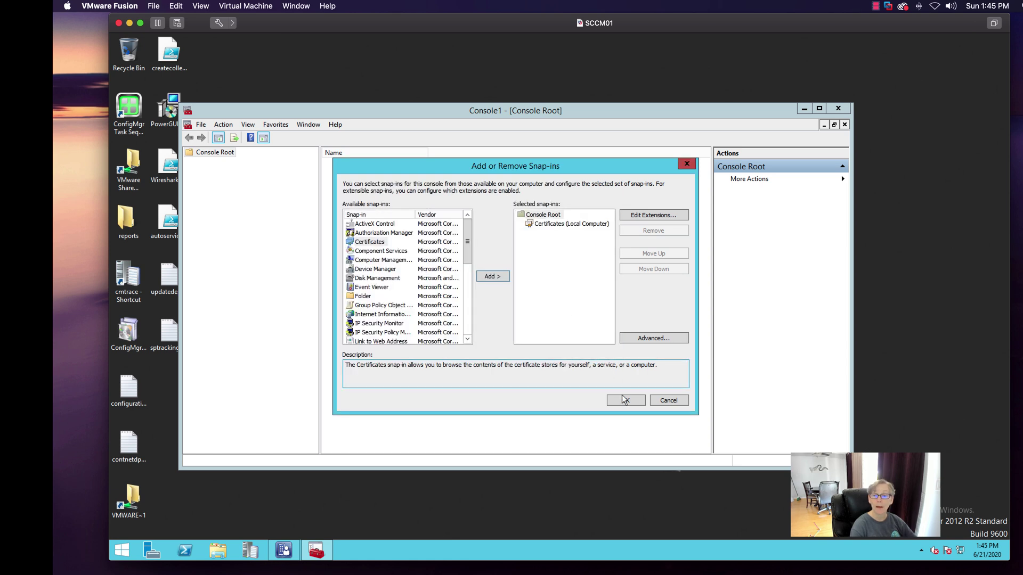
pyautogui.click(626, 400)
pyautogui.moveTo(462, 111); pyautogui.dragTo(516, 83)
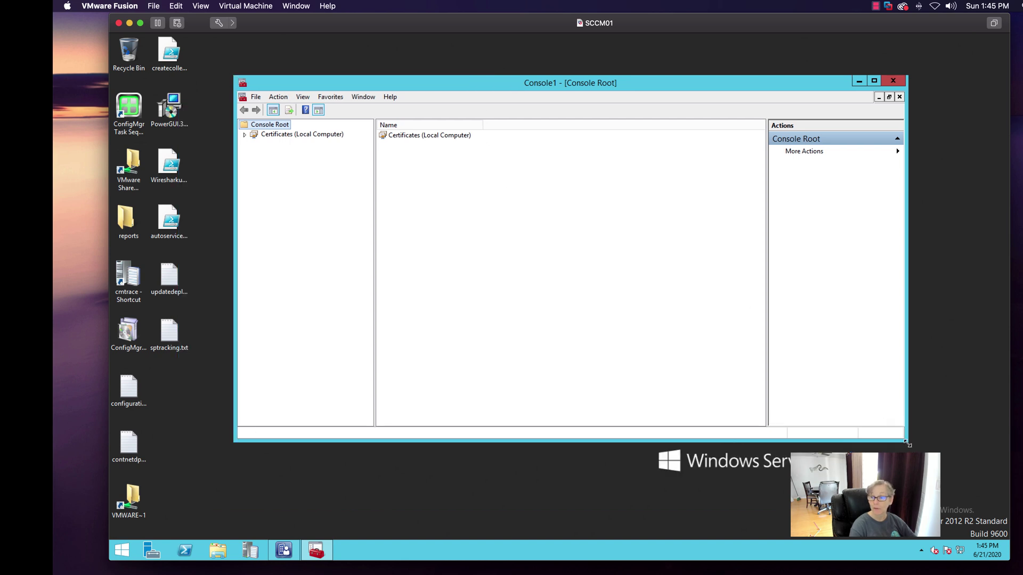
# - Request a new certificate for the Personal store using the SCCM IIS Certificate template
pyautogui.click(245, 135)
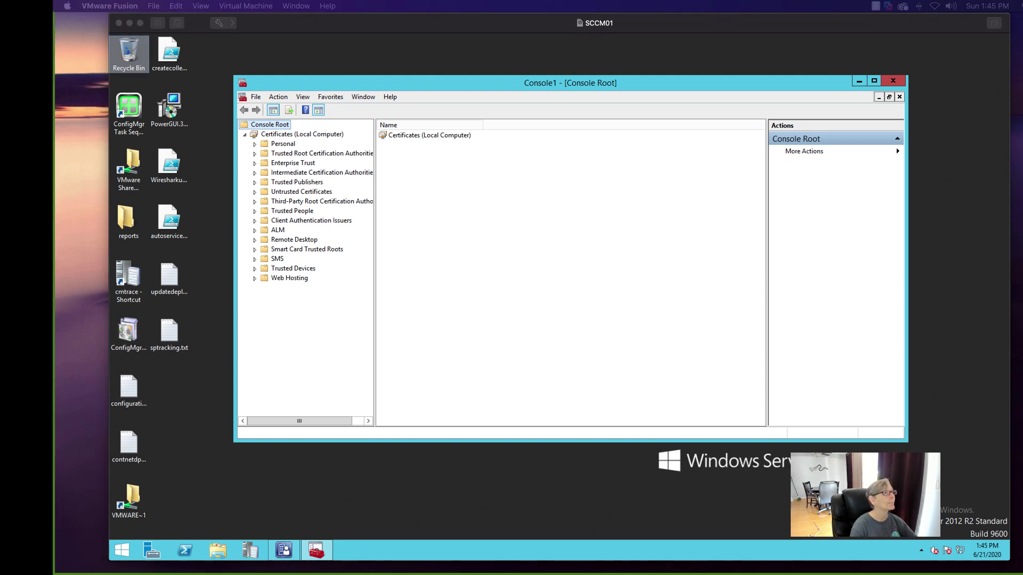
pyautogui.rightClick(281, 144)
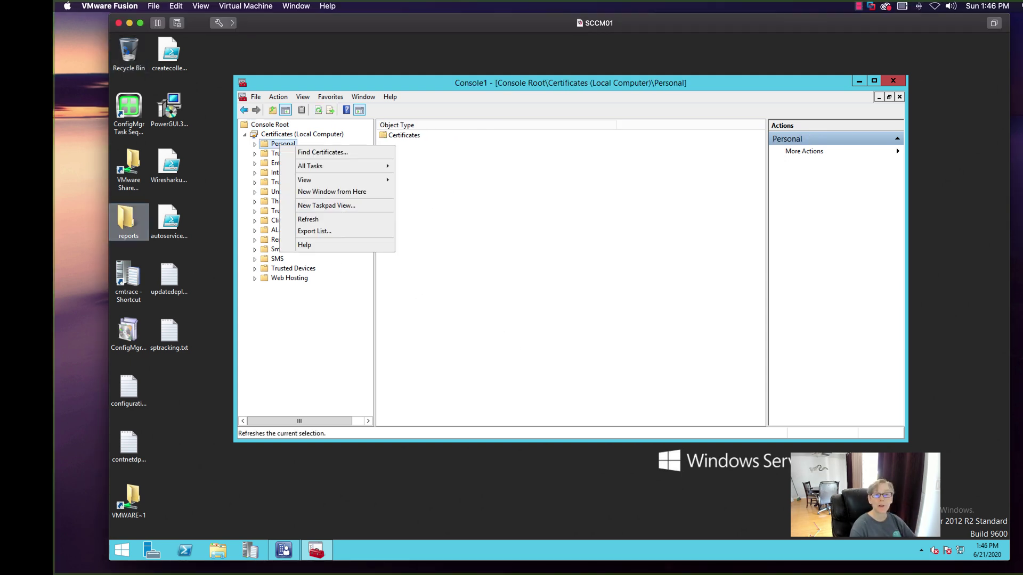
pyautogui.click(435, 85)
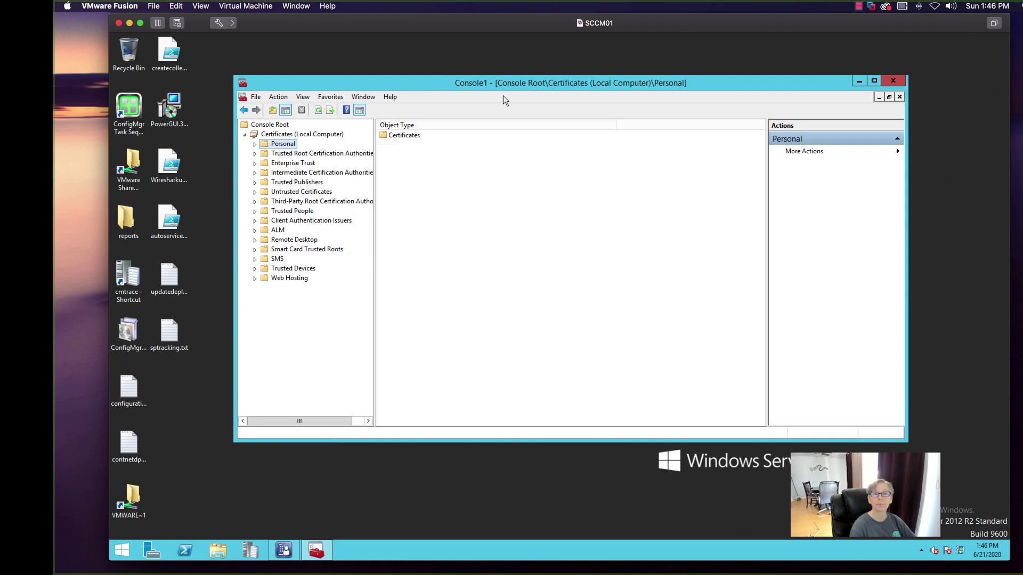
pyautogui.rightClick(290, 146)
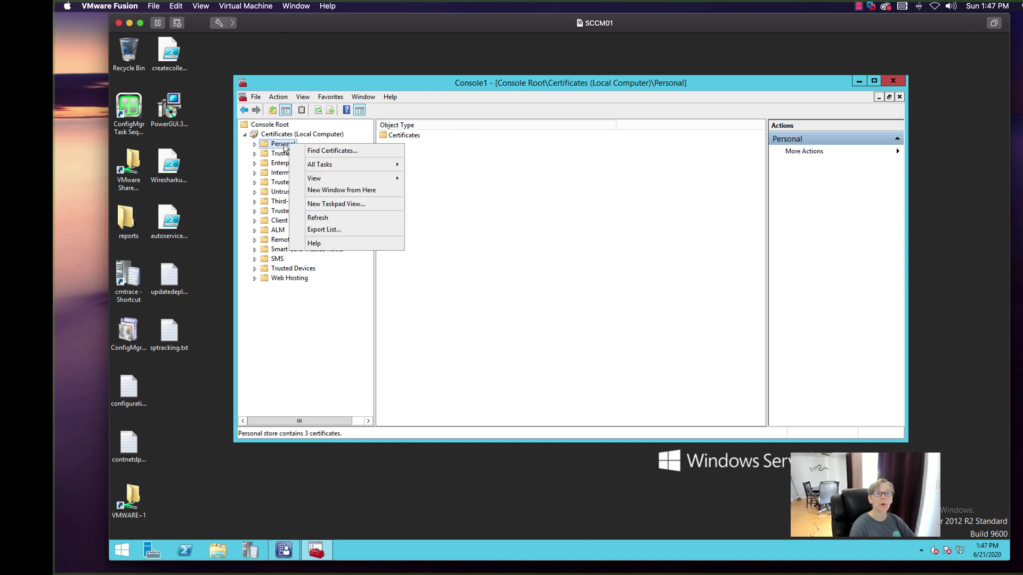
pyautogui.moveTo(327, 169)
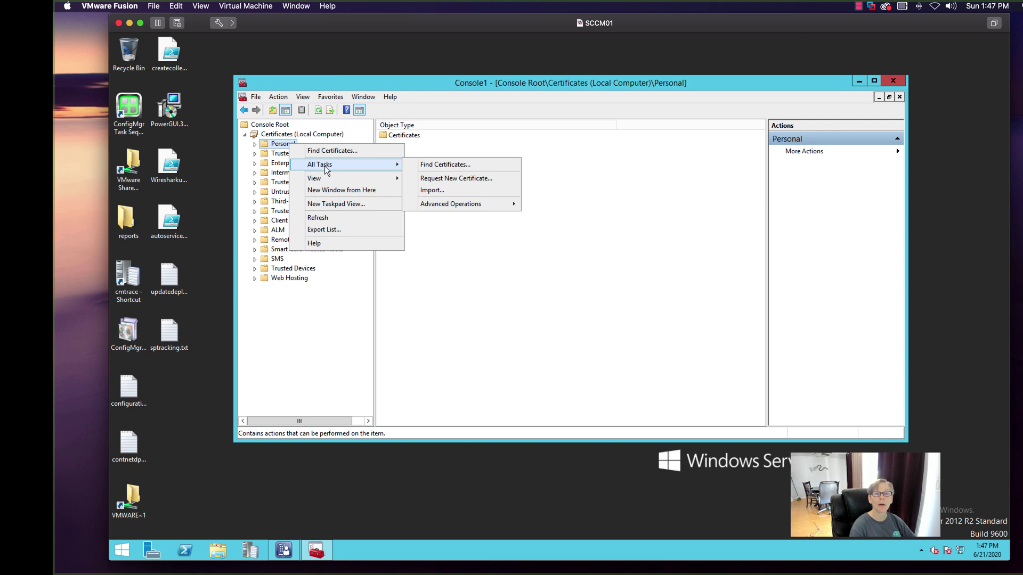
pyautogui.click(426, 179)
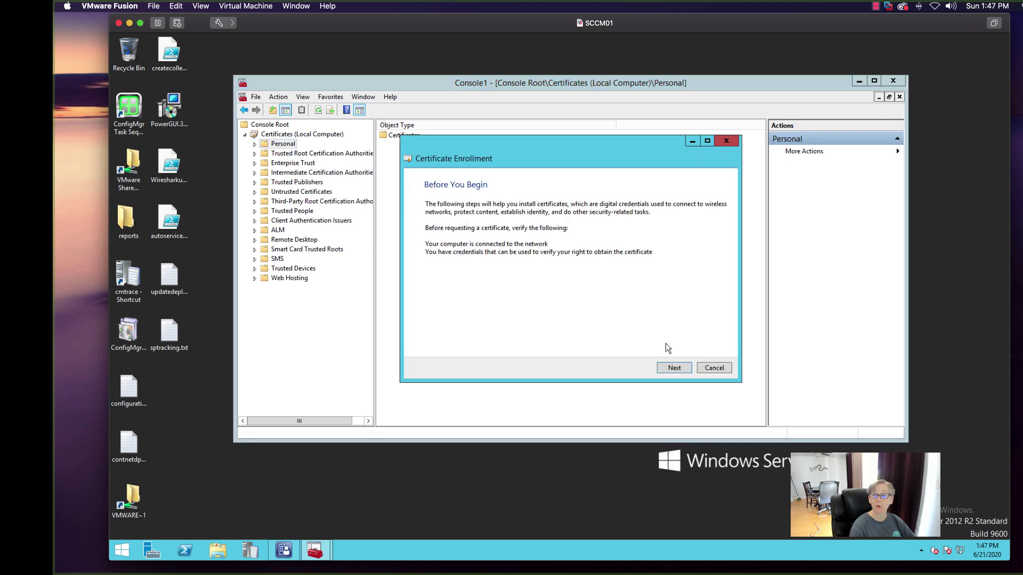
pyautogui.click(674, 367)
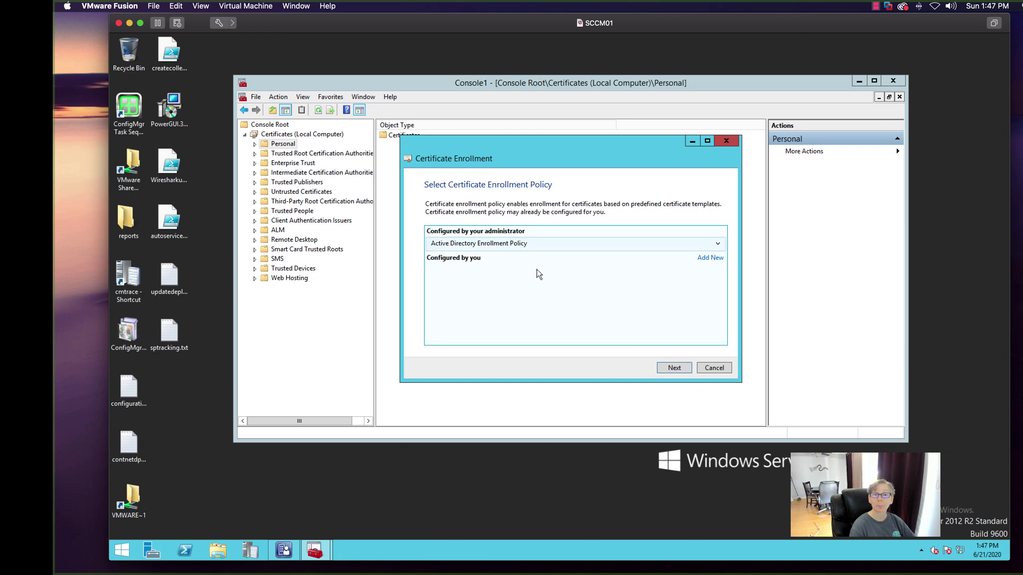
pyautogui.click(674, 367)
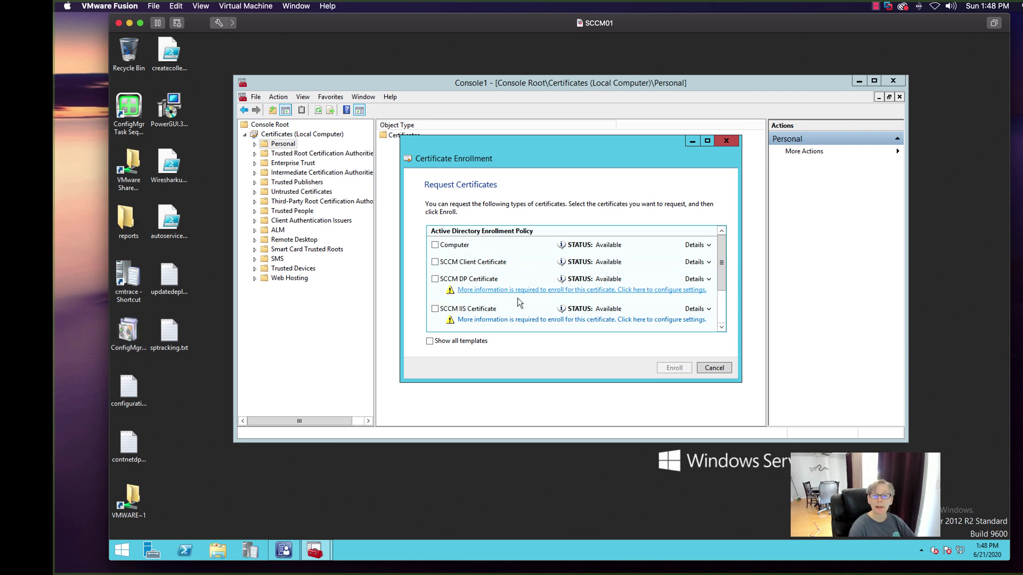
pyautogui.click(435, 309)
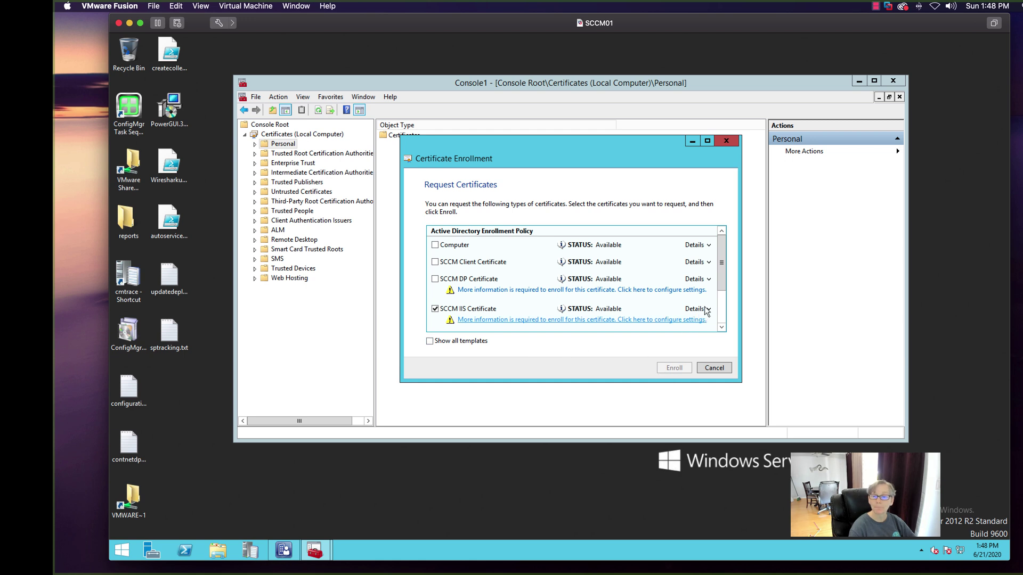
# - Add sccm01 as a DNS alternative name to the certificate and submit enrollment
pyautogui.scroll(-1, 527, 318)
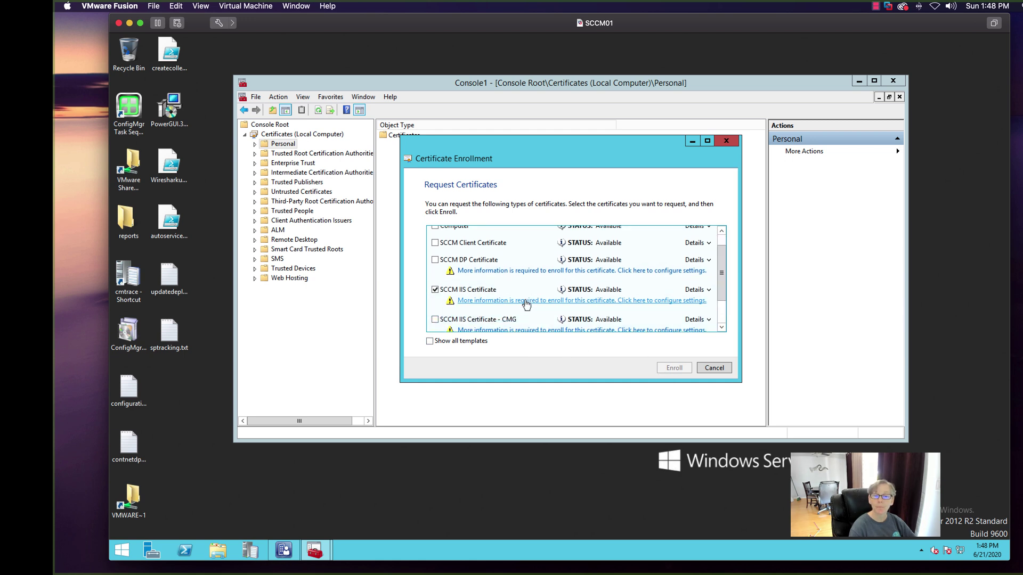
pyautogui.click(526, 301)
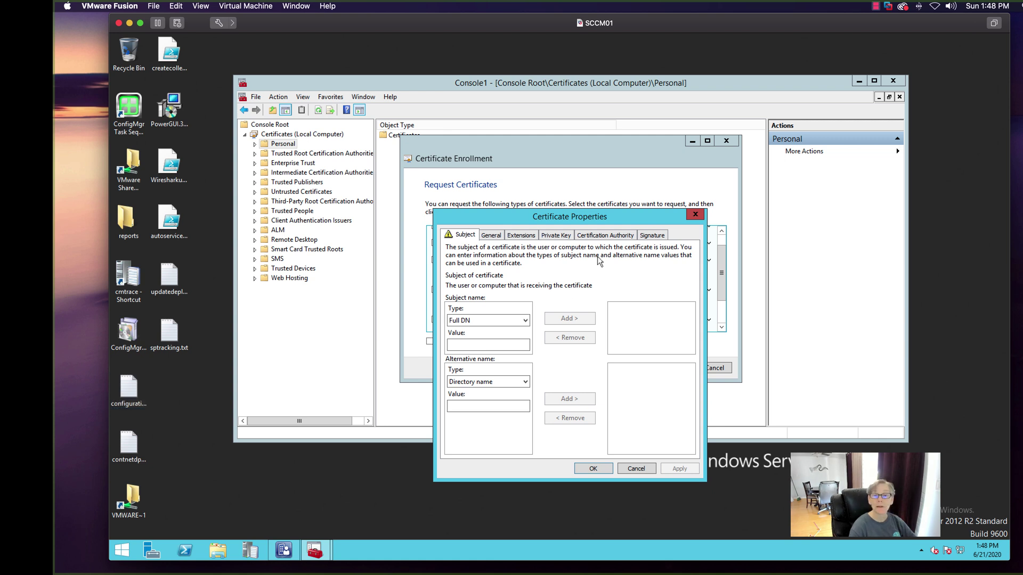
pyautogui.click(520, 320)
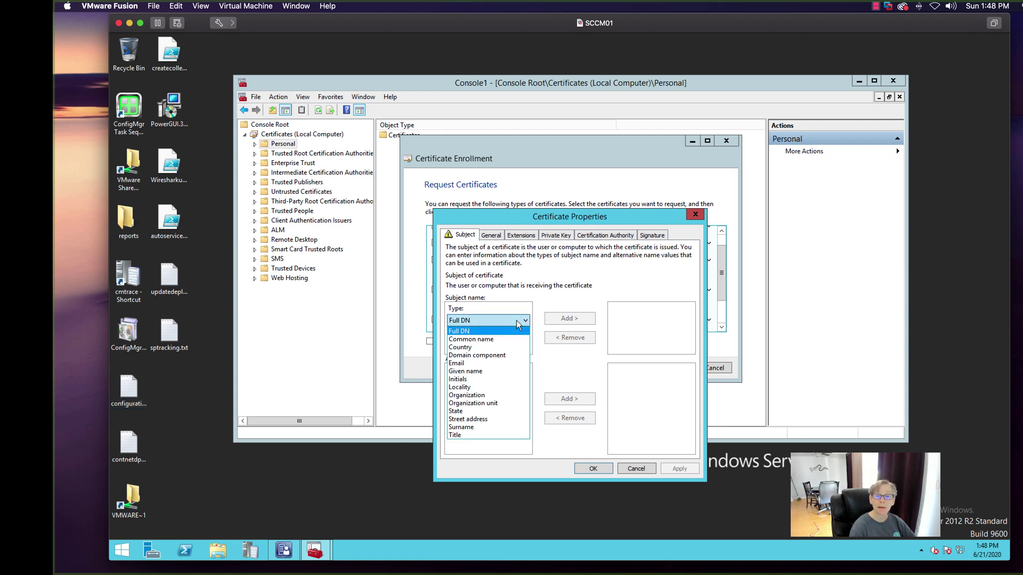
pyautogui.click(521, 321)
pyautogui.click(511, 382)
pyautogui.click(518, 401)
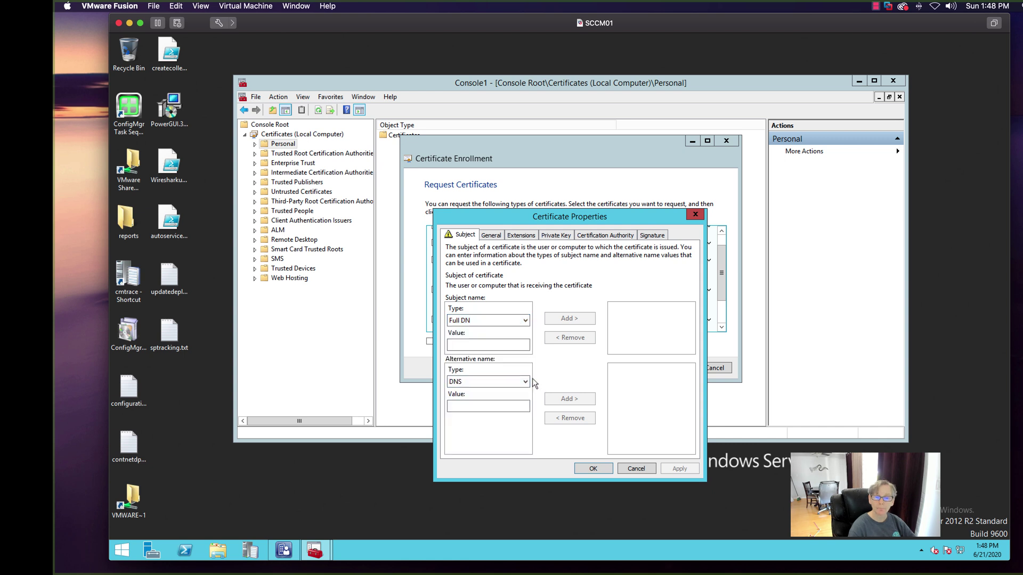
pyautogui.click(483, 403)
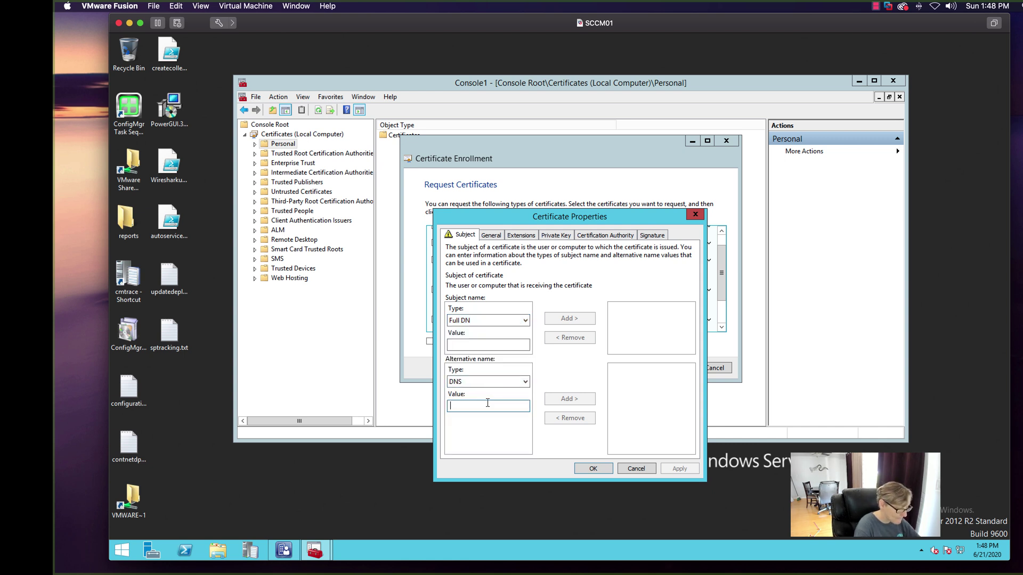
pyautogui.write('sccm')
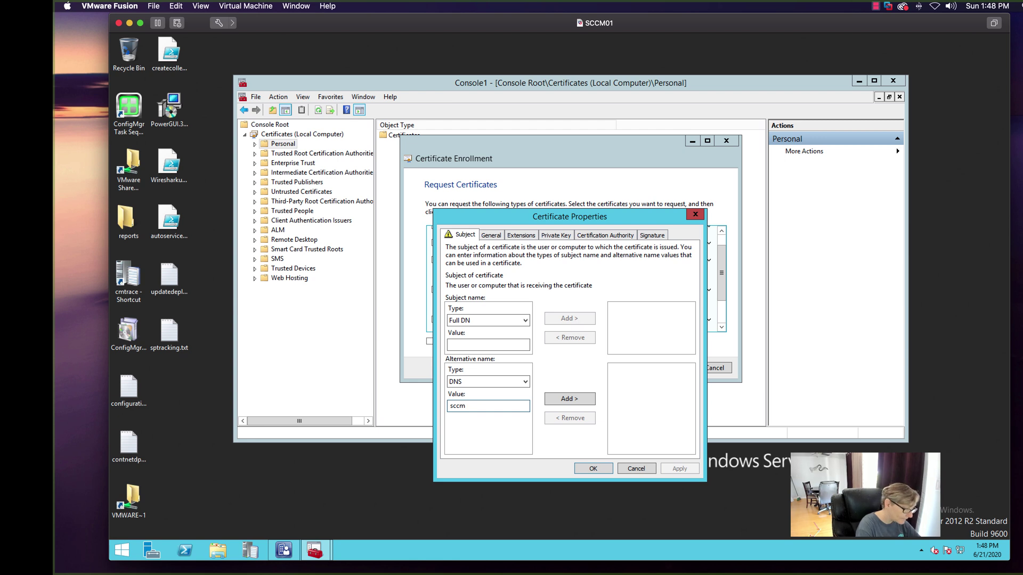
pyautogui.write('01')
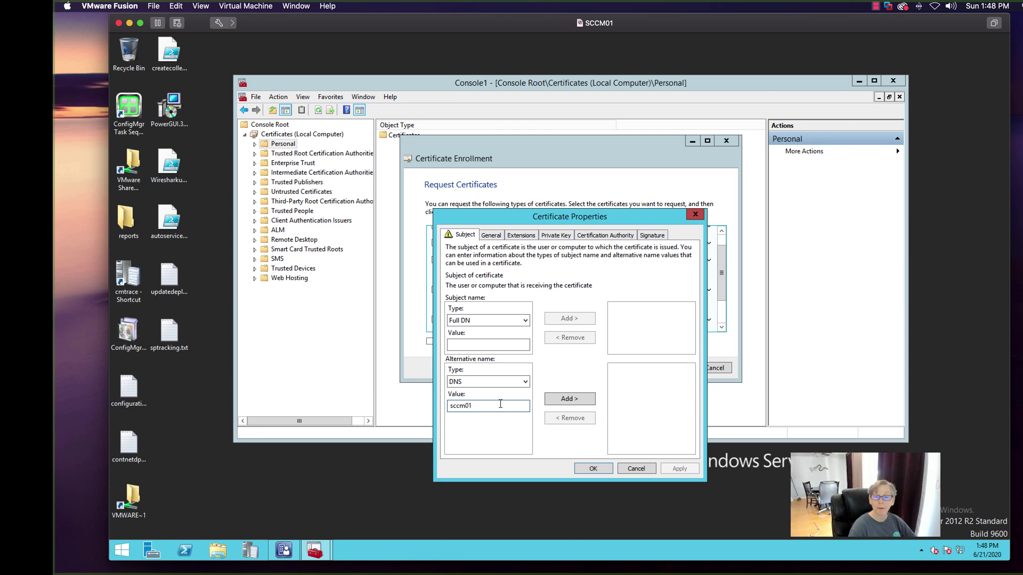
pyautogui.click(557, 400)
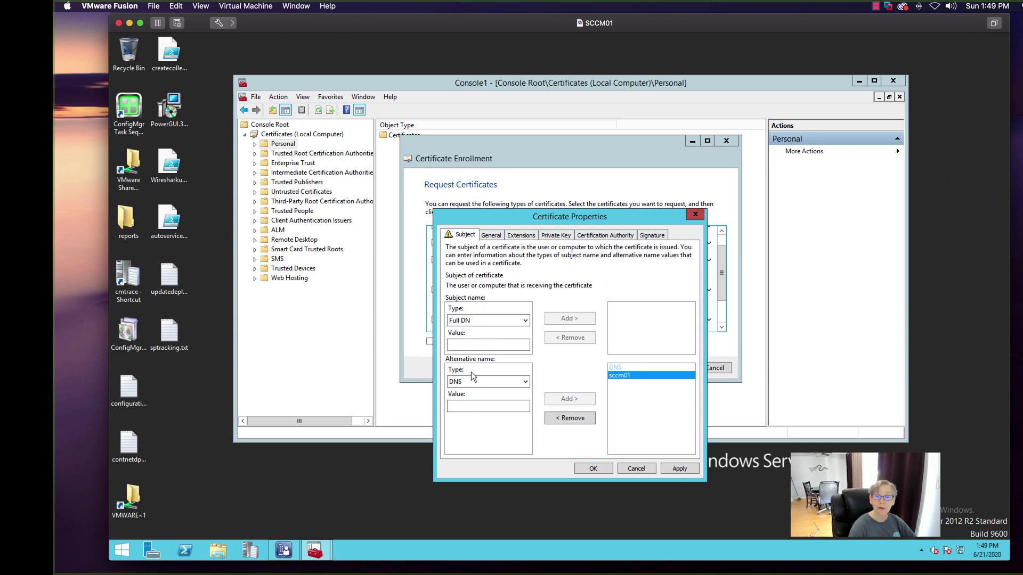
pyautogui.press('Return')
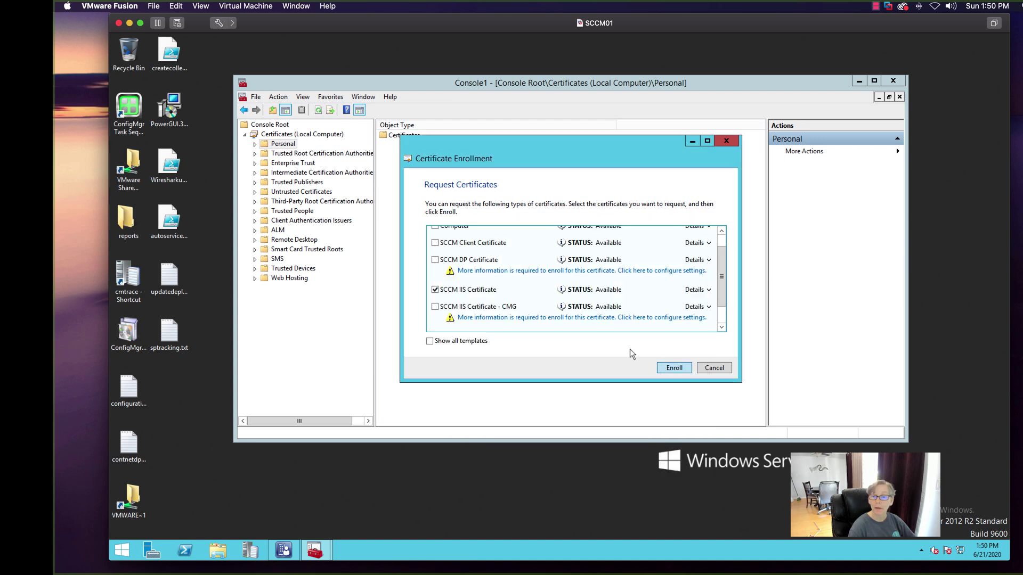
pyautogui.press('Return')
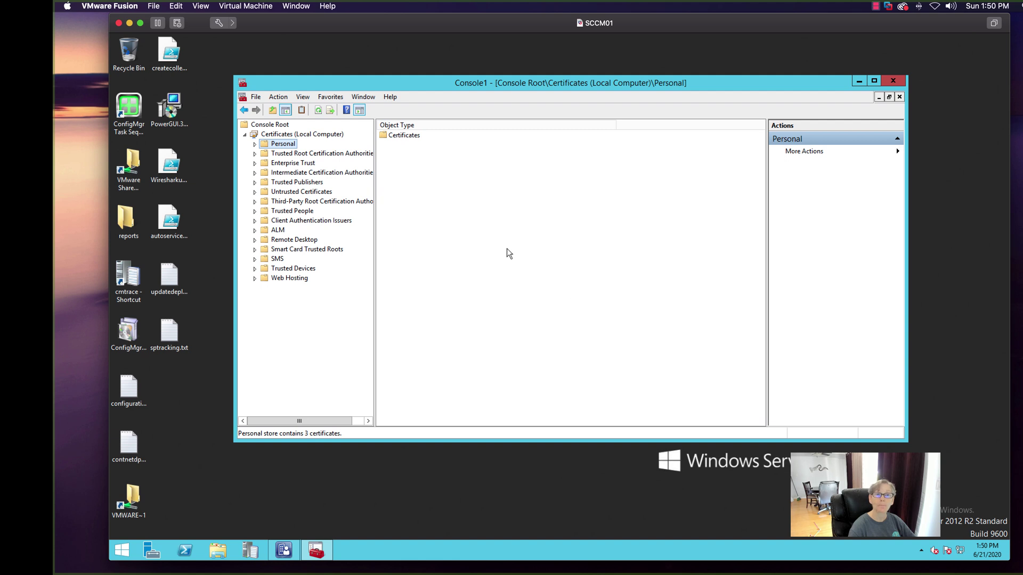
# - Start exporting the SCCM01.uni.nextech.com certificate from the Personal store
pyautogui.click(278, 98)
pyautogui.click(413, 110)
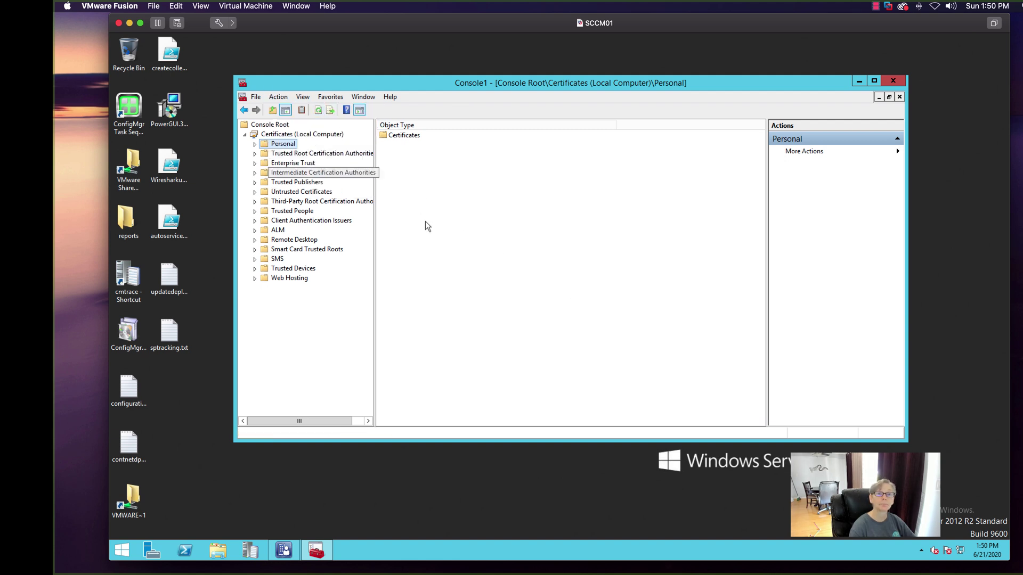
pyautogui.doubleClick(264, 146)
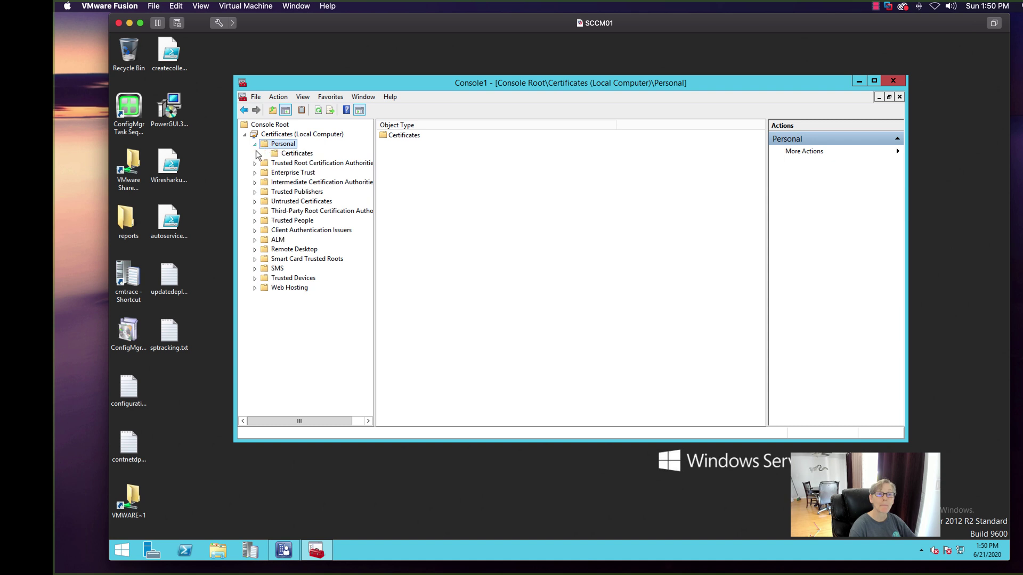
pyautogui.click(296, 154)
pyautogui.rightClick(399, 136)
pyautogui.moveTo(431, 153)
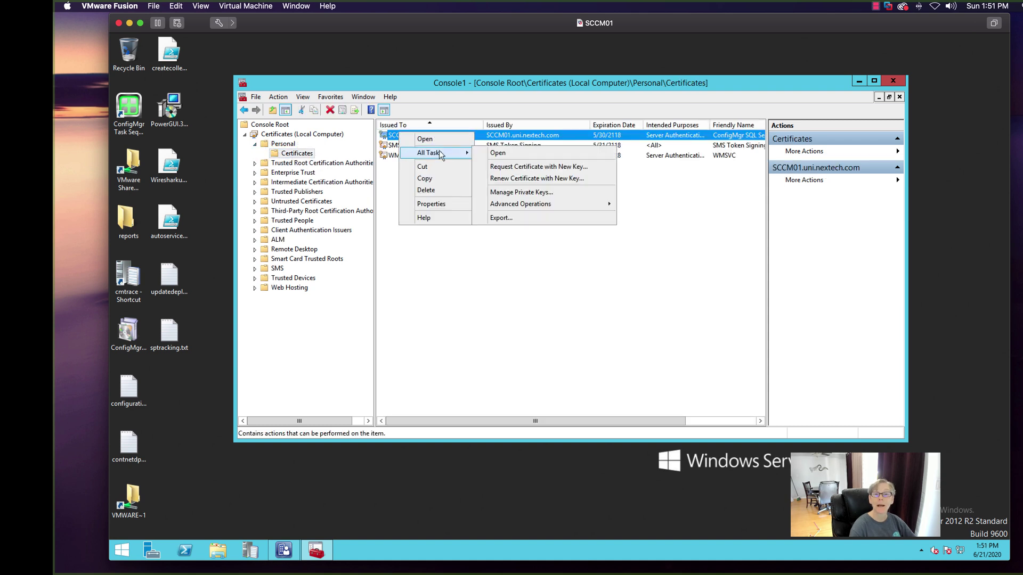
pyautogui.click(520, 216)
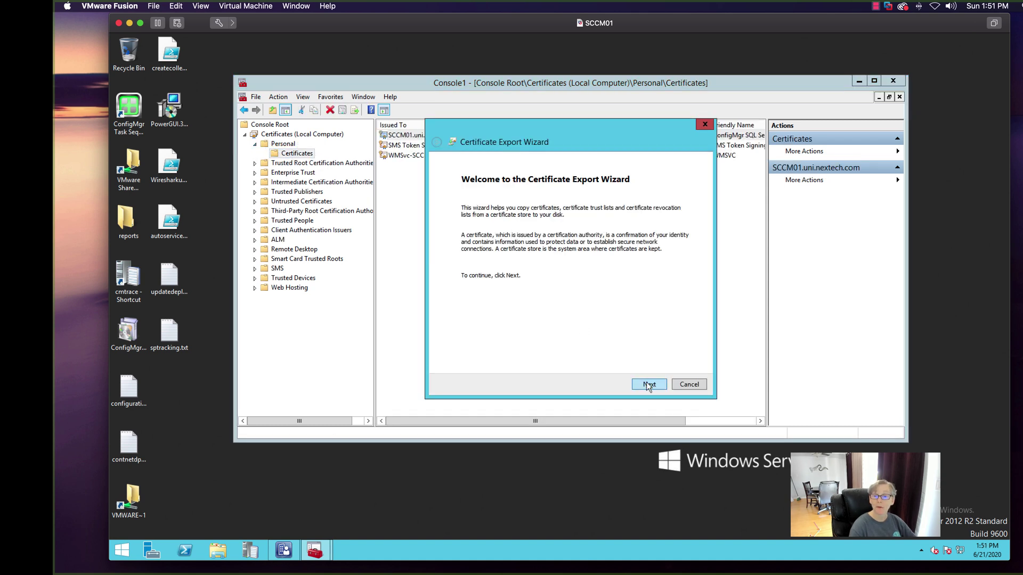
# - Export with private key as PFX including the certification path, protected by a password
pyautogui.click(649, 384)
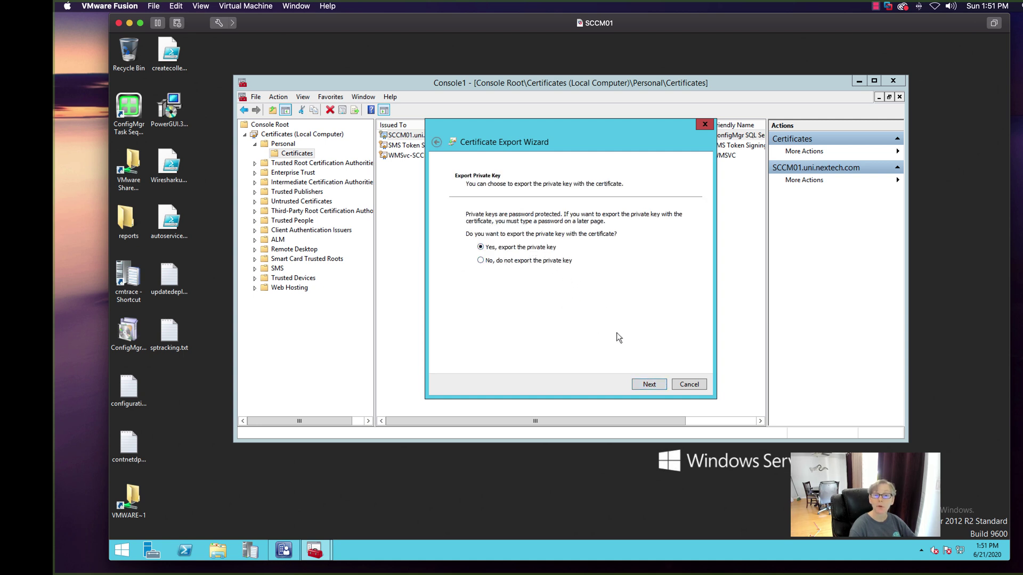
pyautogui.click(652, 383)
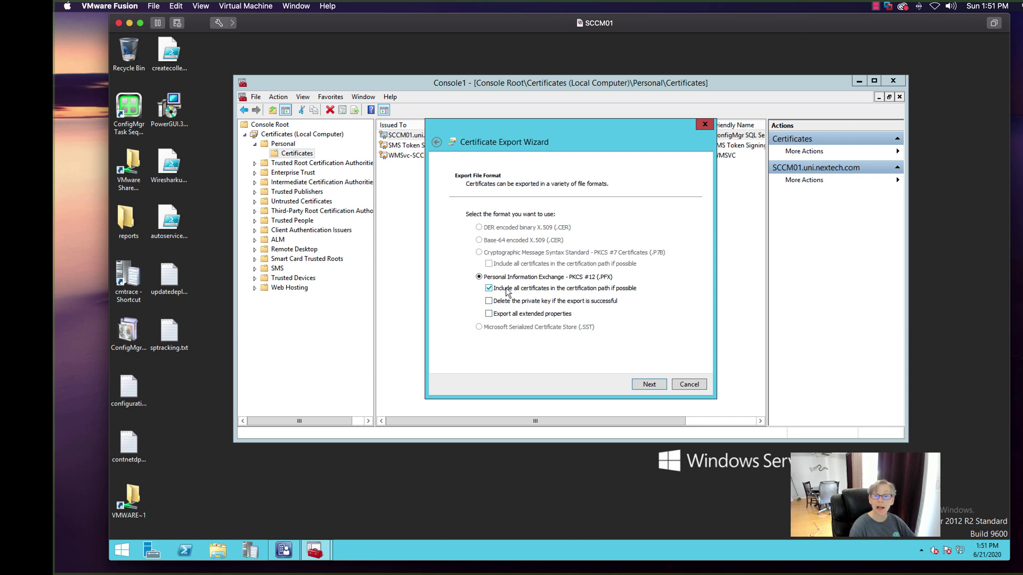
pyautogui.click(651, 385)
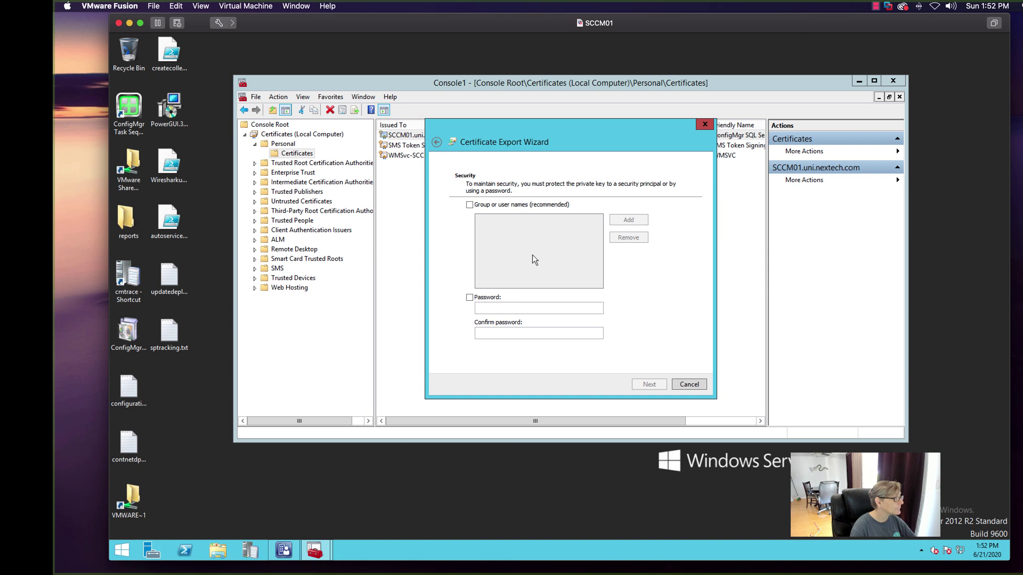
pyautogui.click(469, 297)
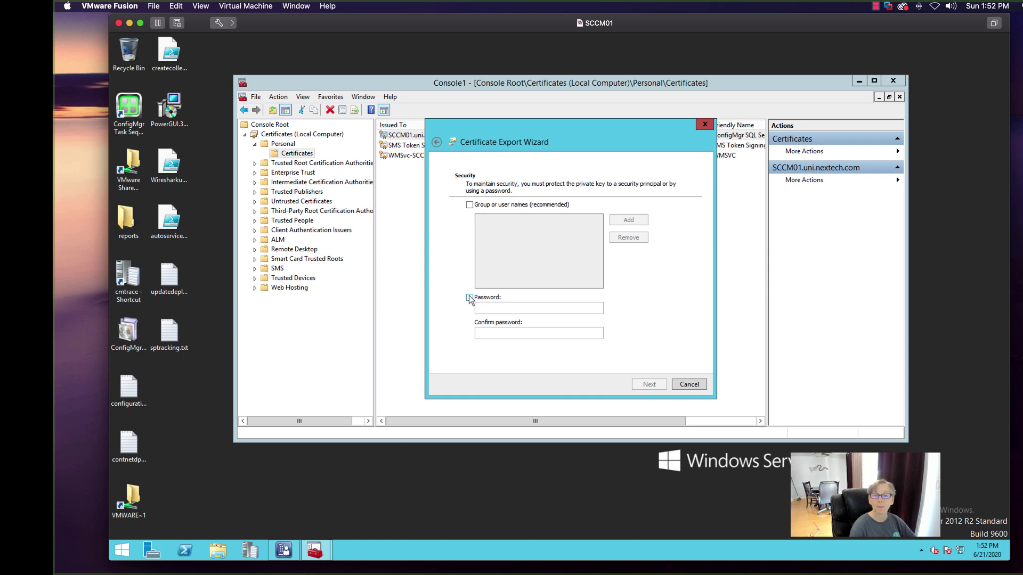
pyautogui.click(494, 307)
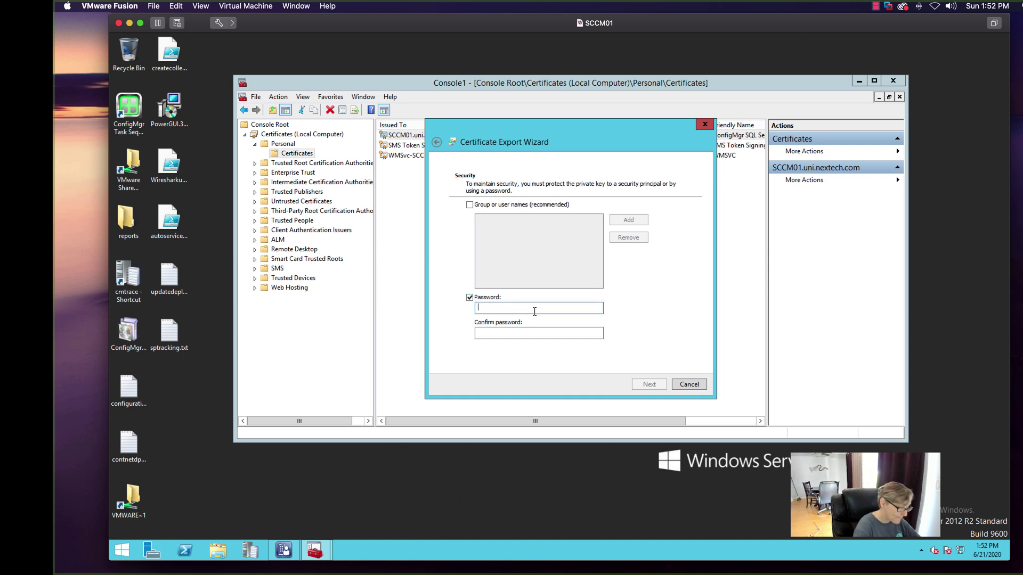
pyautogui.write('P•••••')
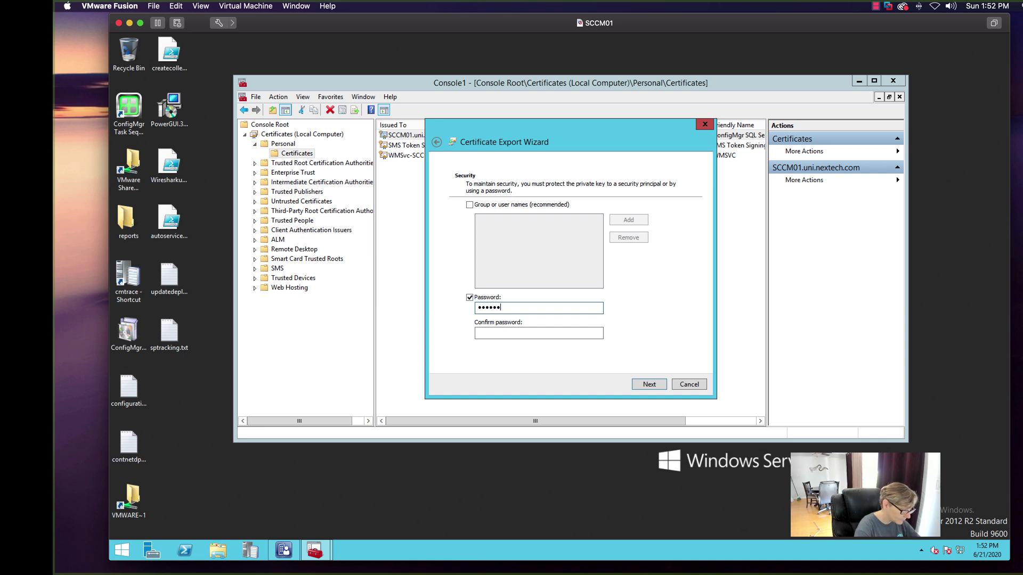
pyautogui.write('••')
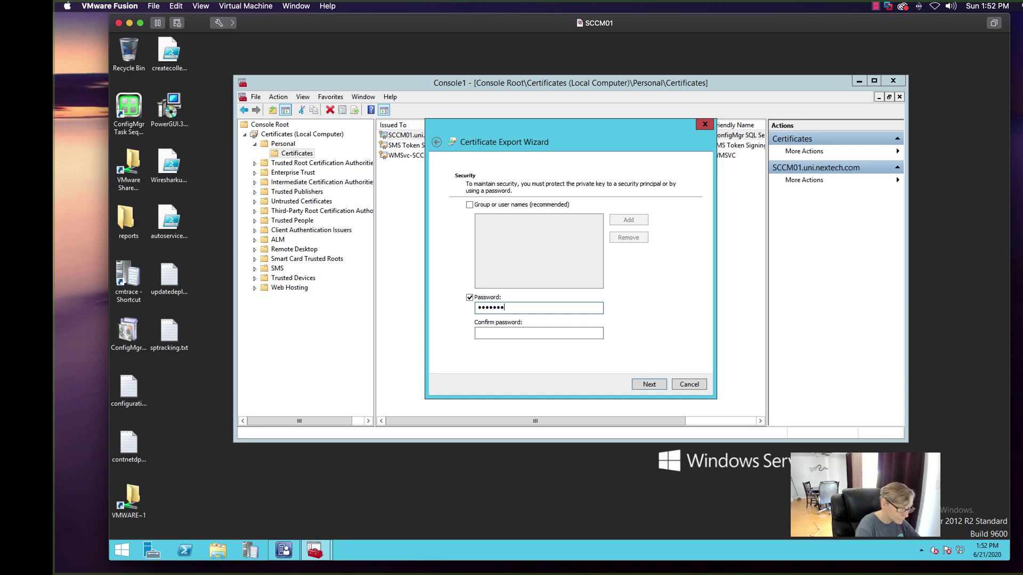
pyautogui.press('Tab')
pyautogui.write('•••')
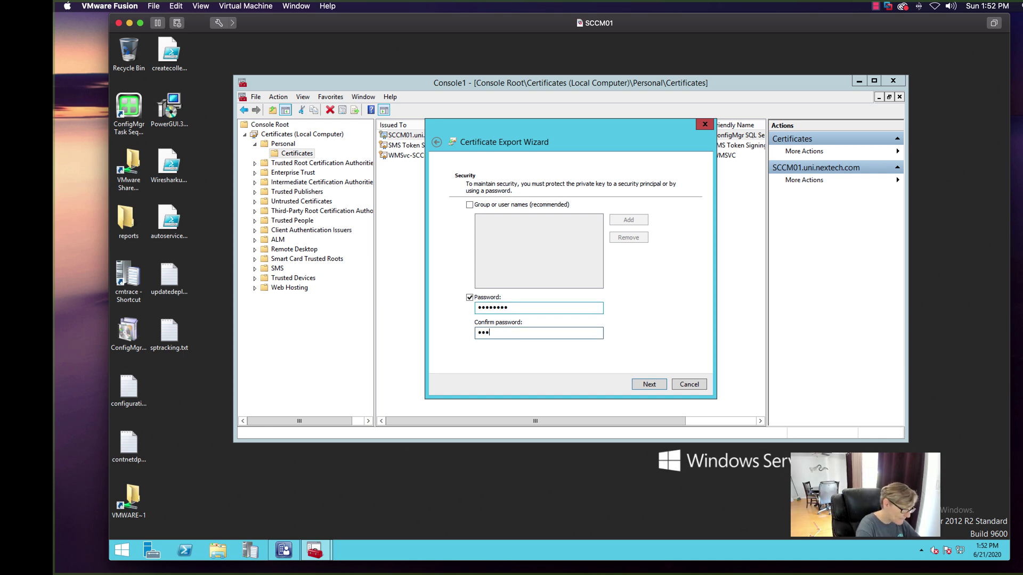
pyautogui.write('•••••')
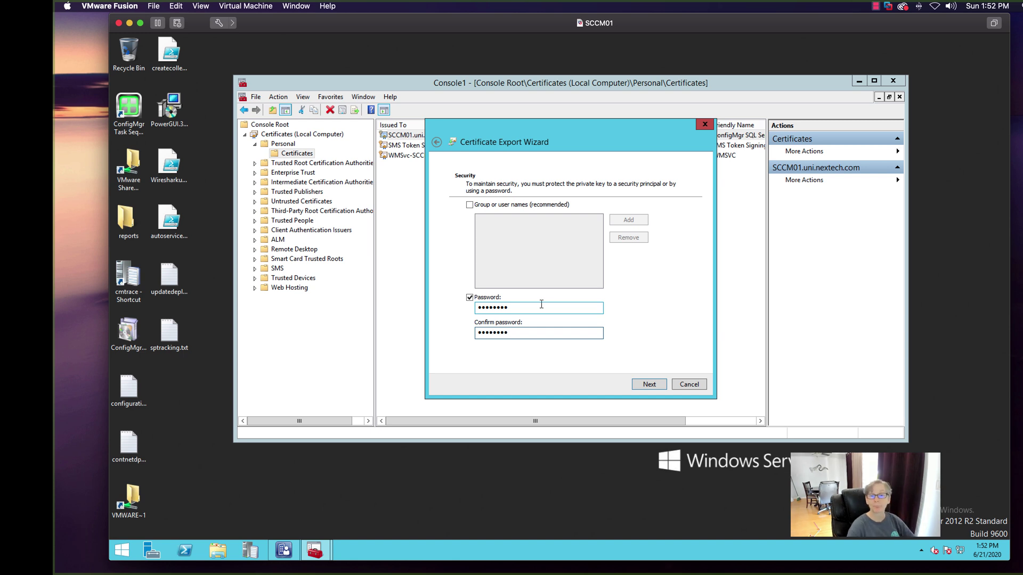
pyautogui.click(649, 384)
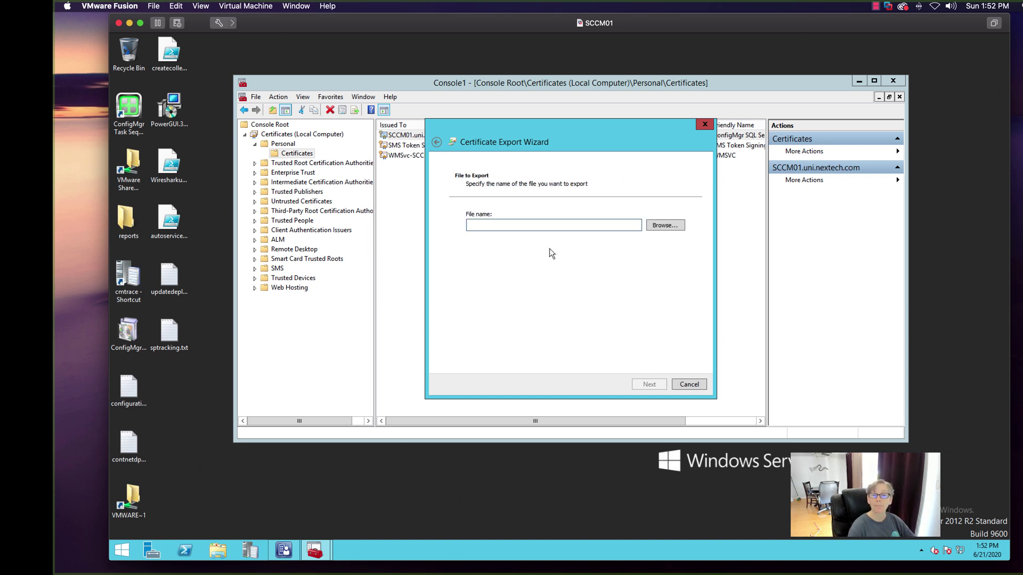
# - Name the export file iisCert and browse to the C:\Microsoft folder
pyautogui.click(660, 227)
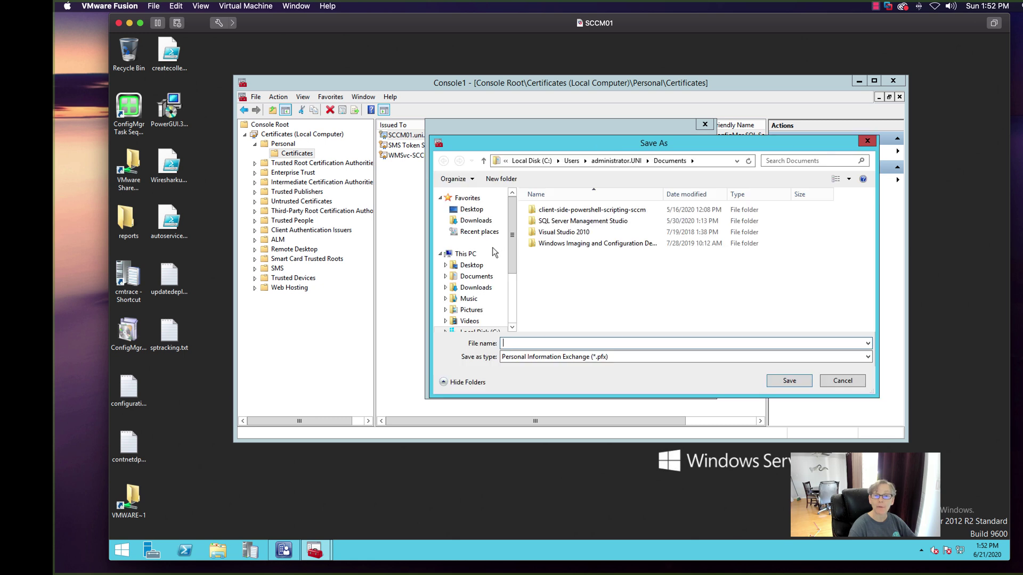
pyautogui.write('i')
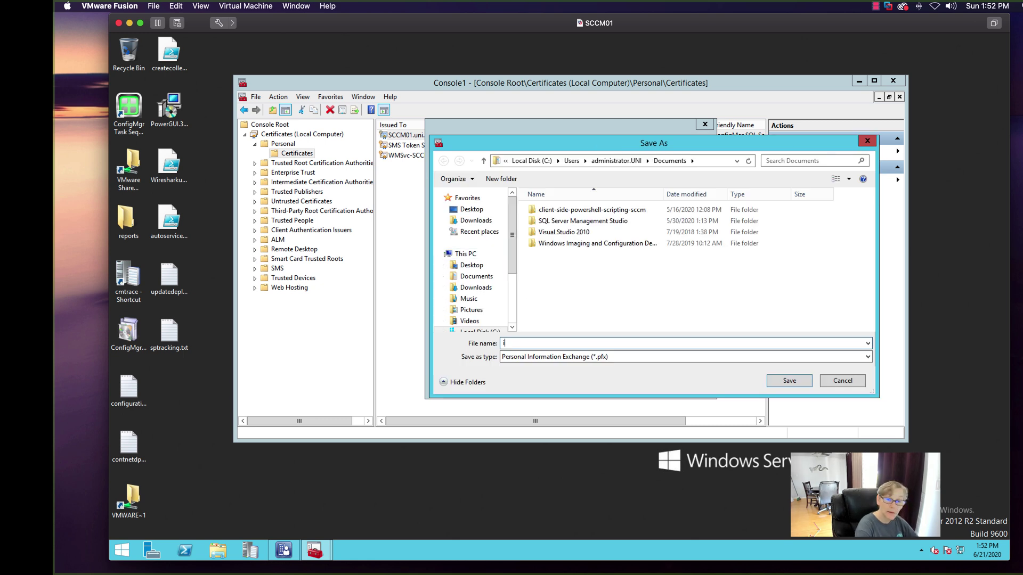
pyautogui.write('isCer')
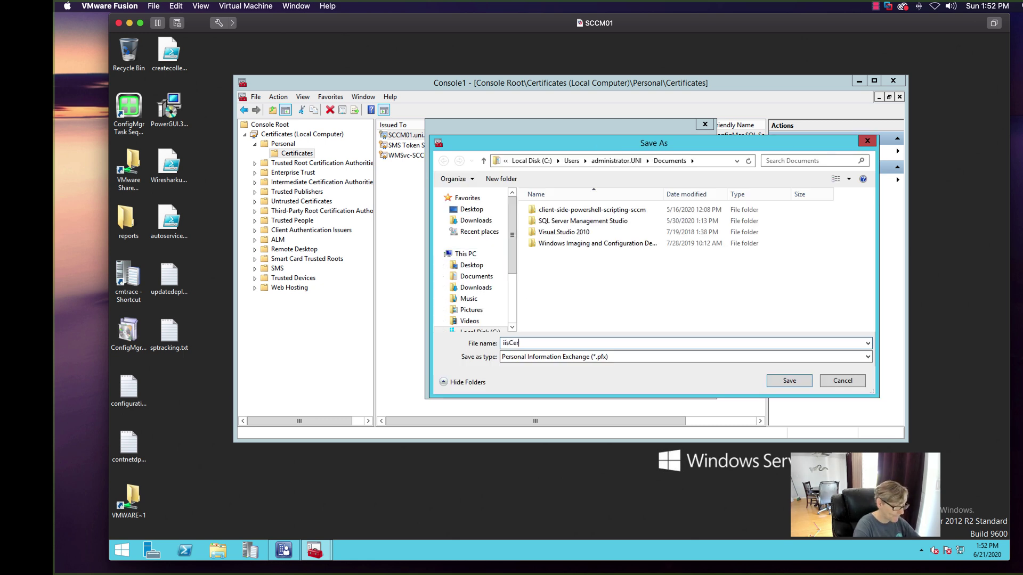
pyautogui.write('t')
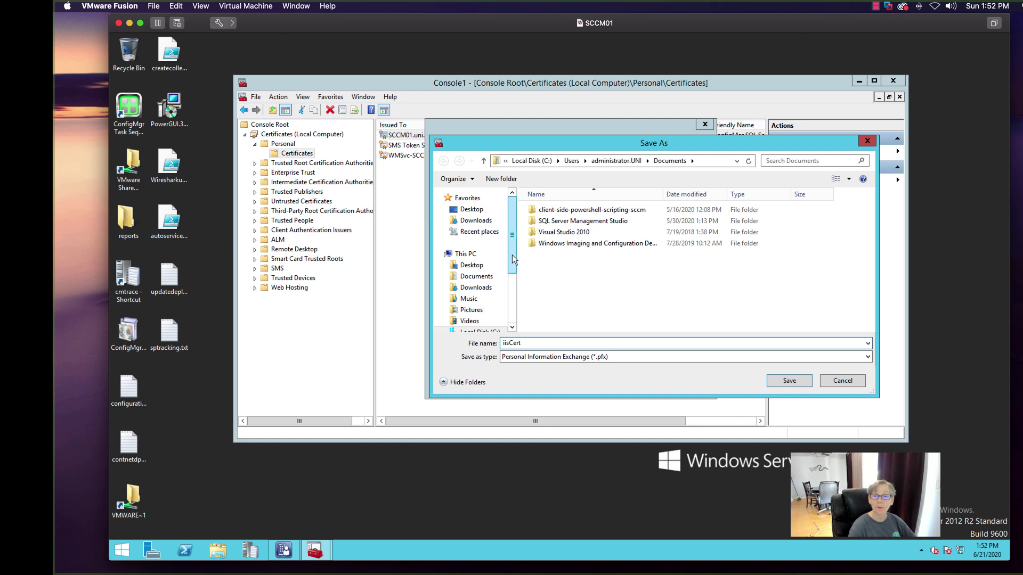
pyautogui.scroll(-3, 490, 261)
pyautogui.click(486, 261)
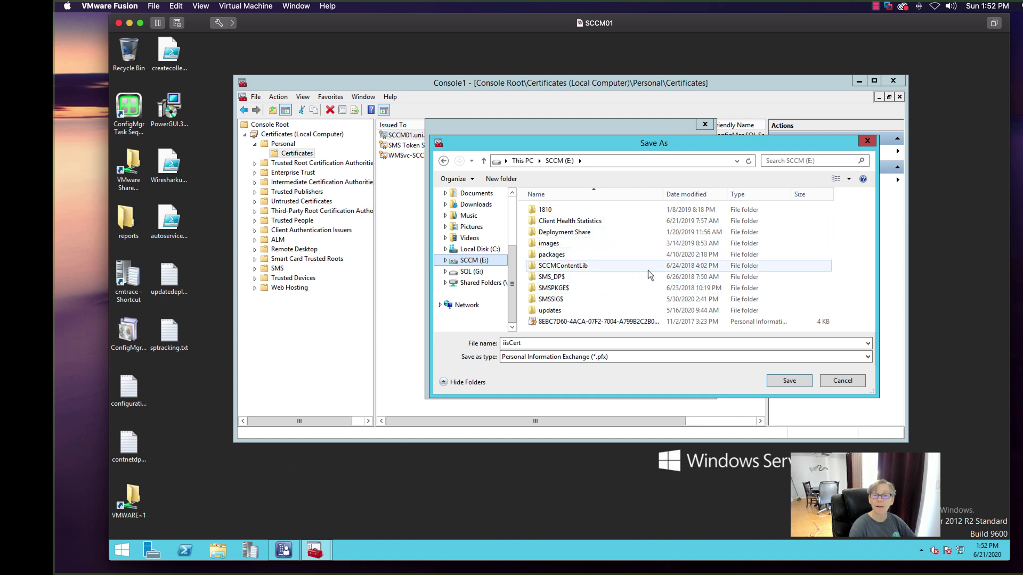
pyautogui.click(483, 251)
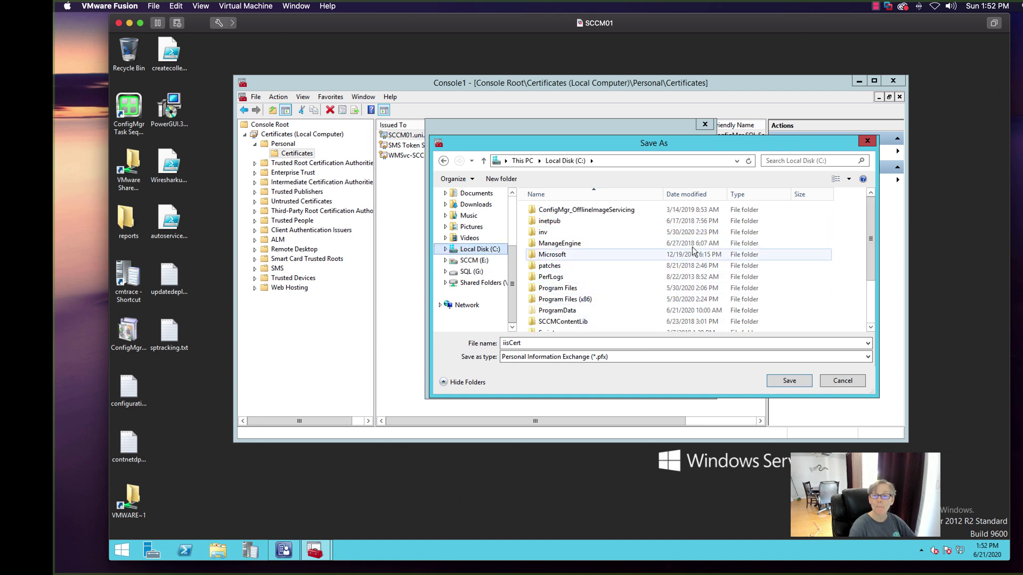
pyautogui.moveTo(870, 249); pyautogui.dragTo(870, 270)
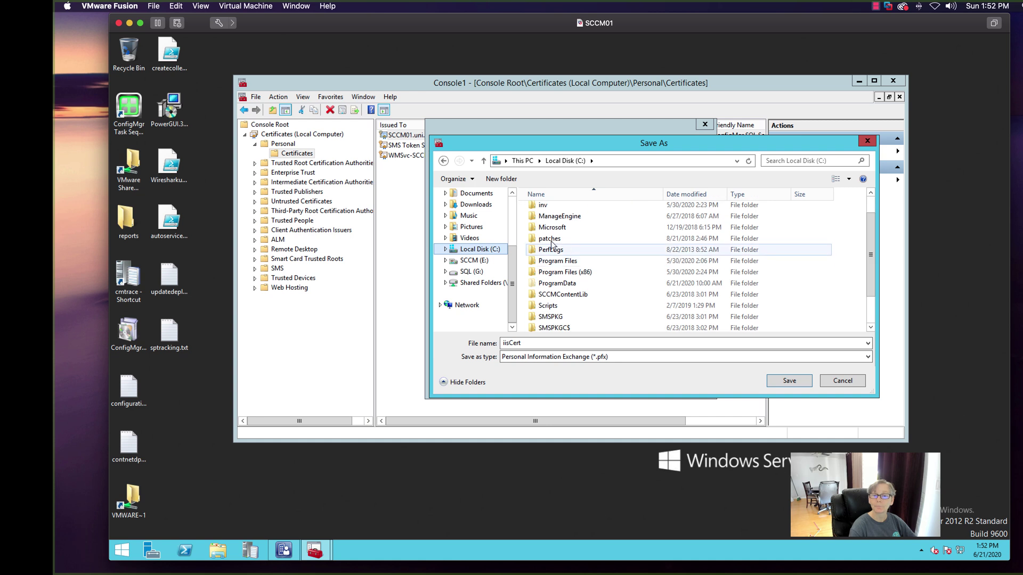
pyautogui.doubleClick(549, 230)
# - Create a certs folder in C:\Microsoft and save iisCert.pfx inside it
pyautogui.rightClick(565, 250)
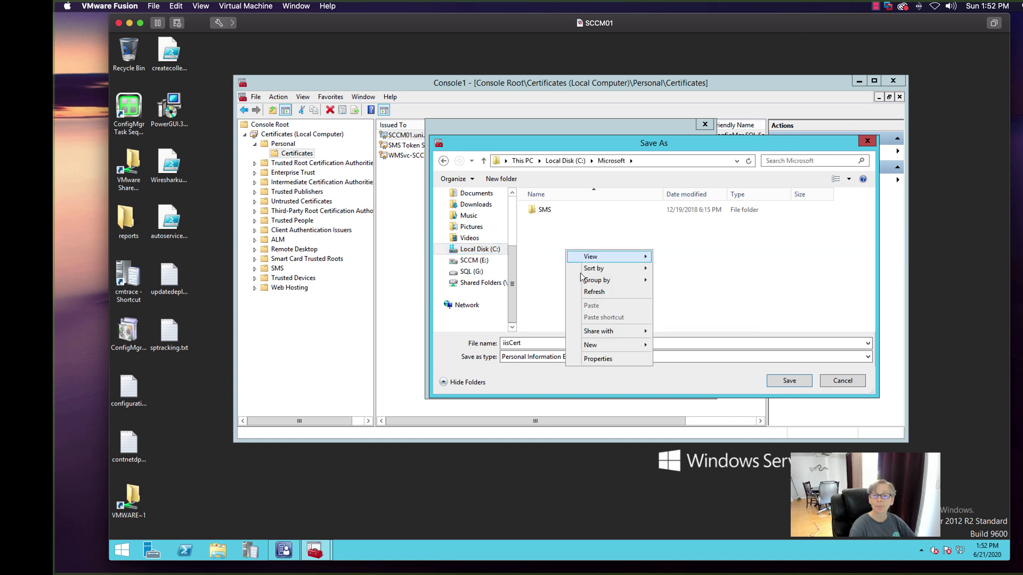
pyautogui.moveTo(590, 346)
pyautogui.click(675, 345)
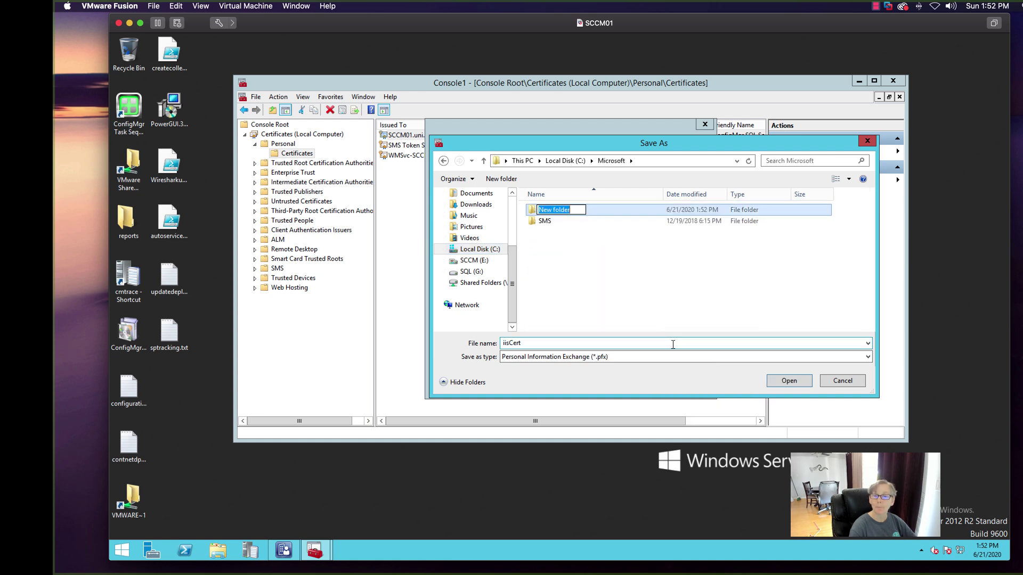
pyautogui.write('certs')
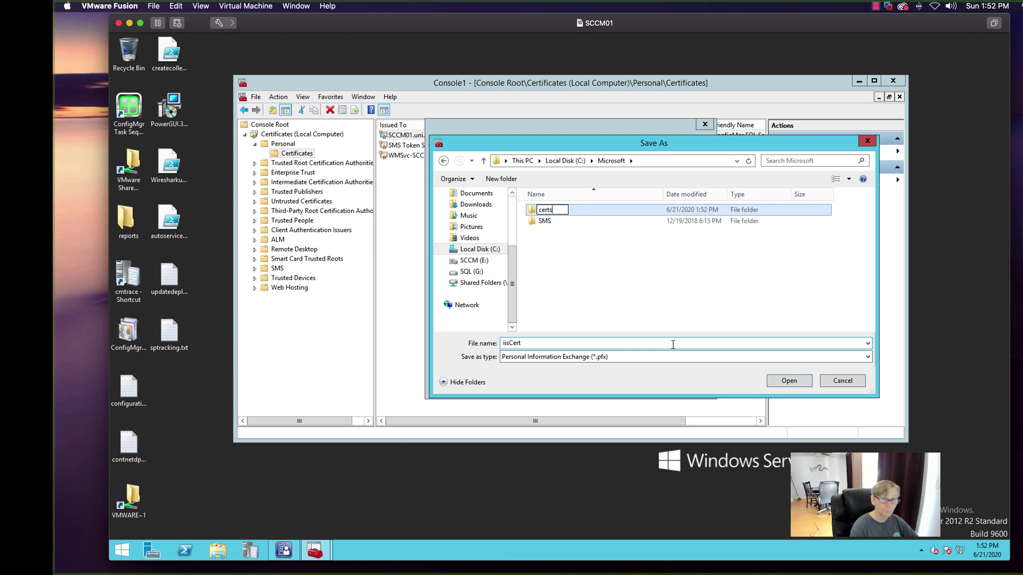
pyautogui.click(694, 280)
pyautogui.doubleClick(558, 212)
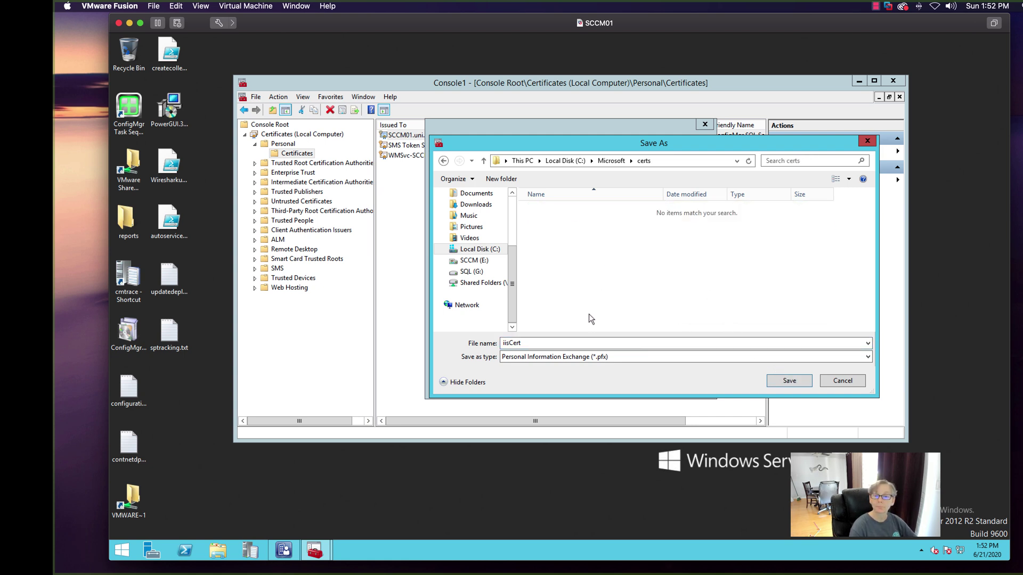
pyautogui.click(789, 382)
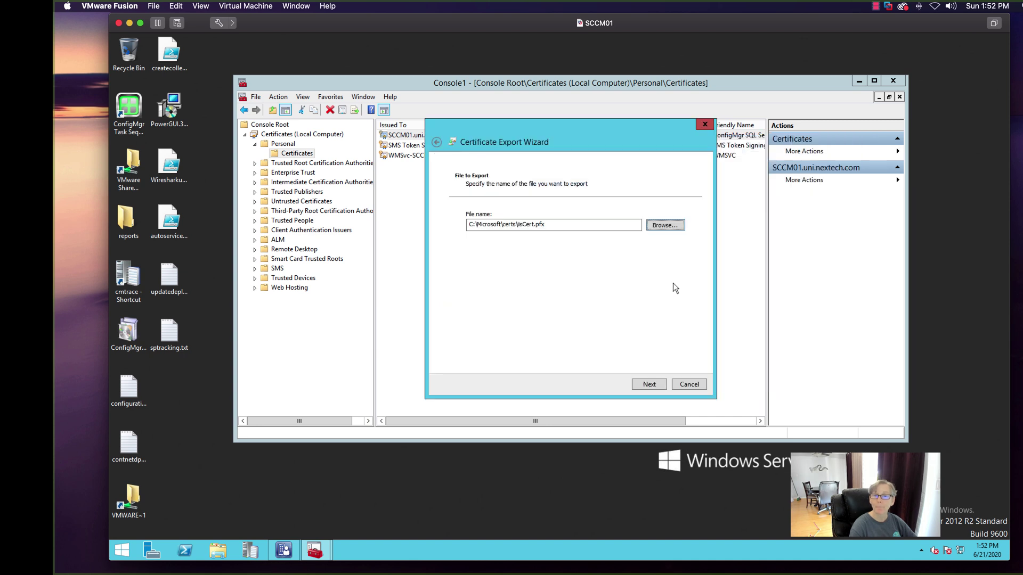
# - Finish the export to iisCert.pfx and reselect the SCCM01.uni.nextech.com certificate
pyautogui.click(653, 384)
pyautogui.click(660, 384)
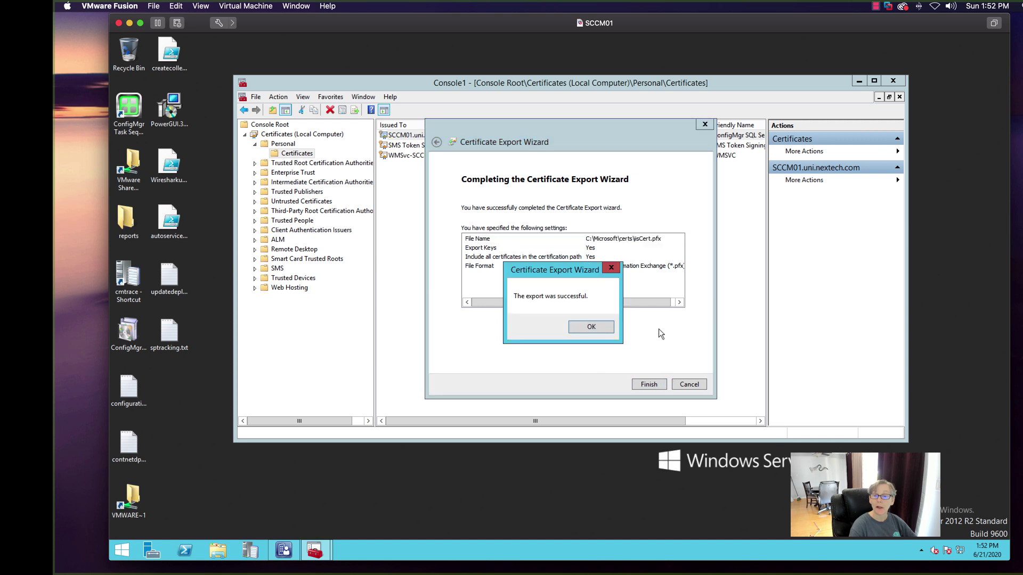
pyautogui.click(590, 327)
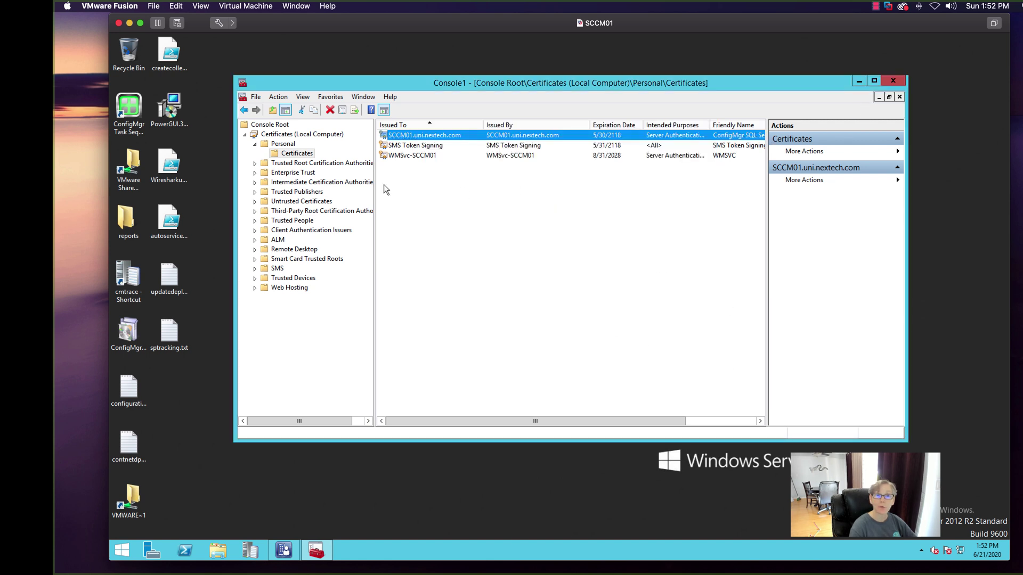
pyautogui.click(304, 154)
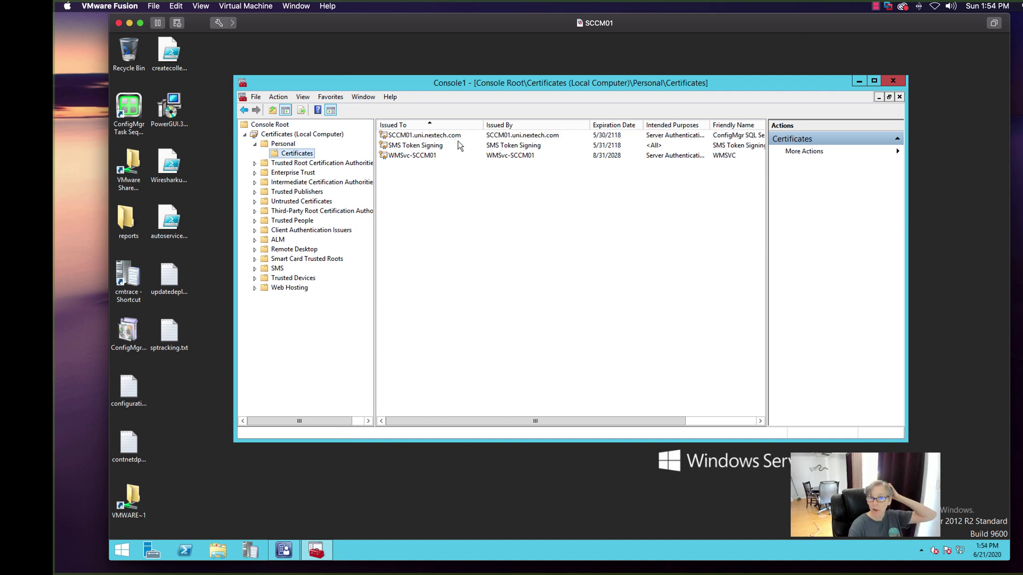
pyautogui.click(452, 139)
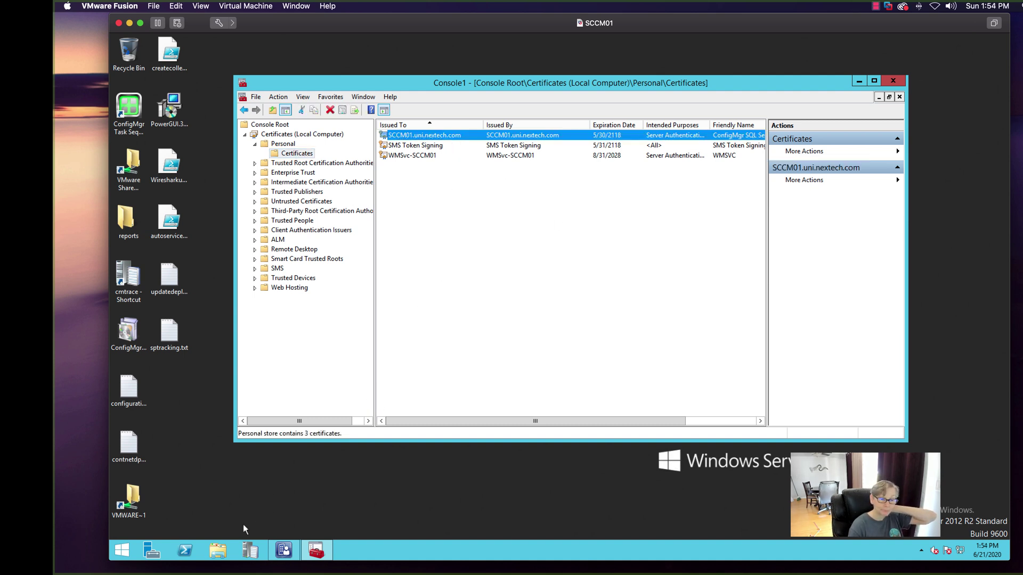
# - Confirm iisCert.pfx exists in C:\Microsoft\certs via File Explorer, then close it
pyautogui.click(222, 551)
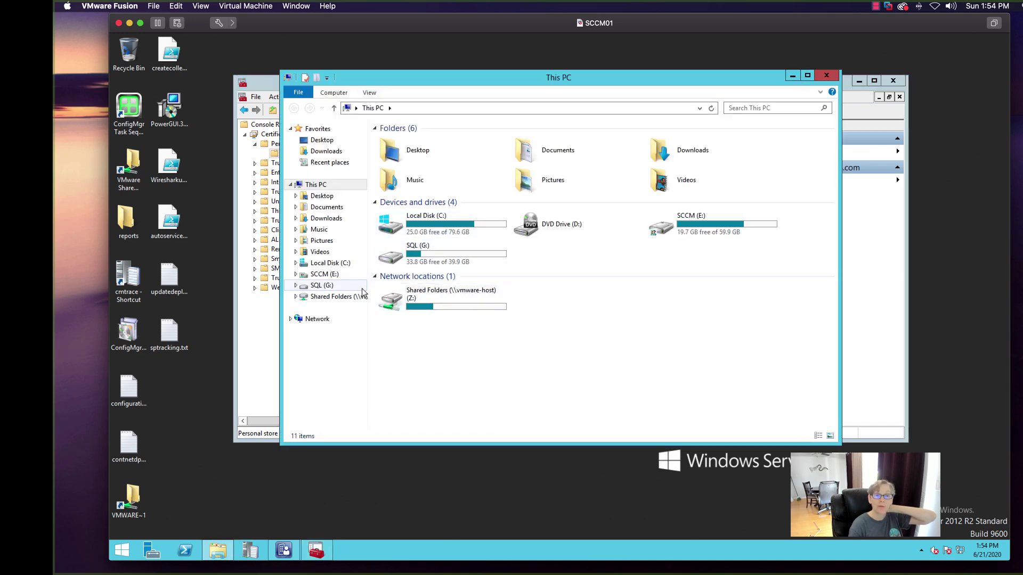
pyautogui.click(326, 263)
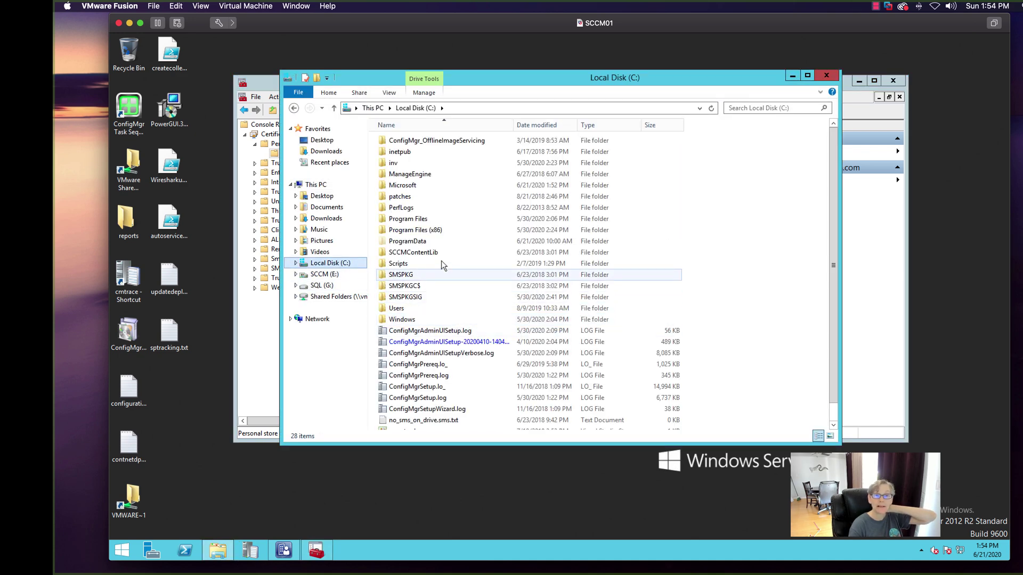
pyautogui.doubleClick(411, 185)
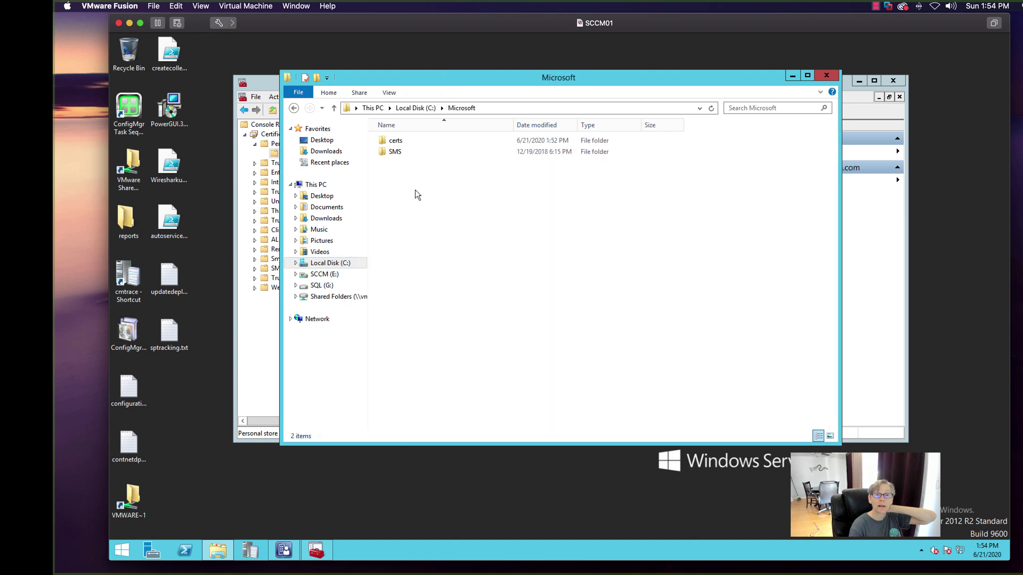
pyautogui.doubleClick(402, 140)
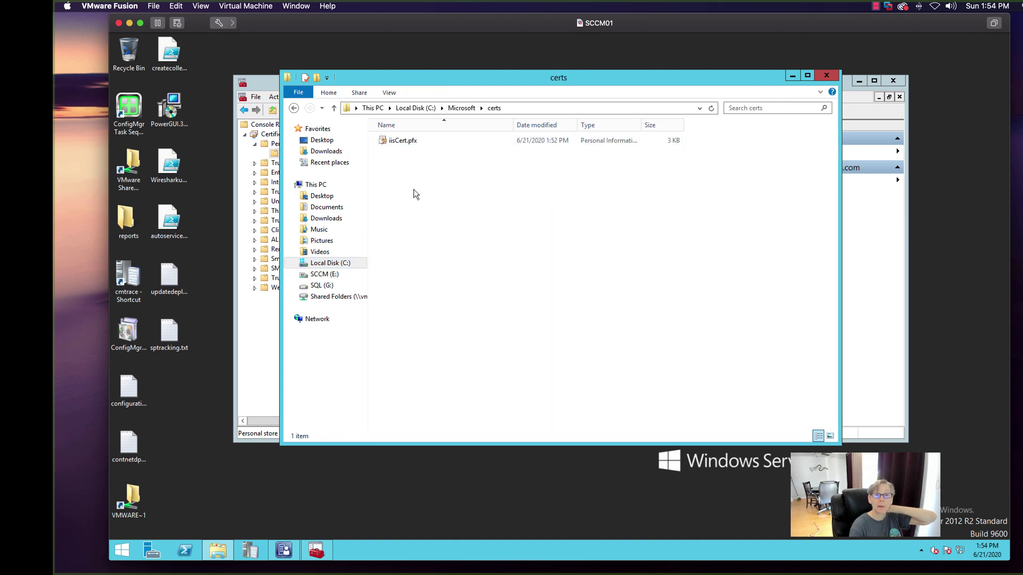
pyautogui.click(397, 141)
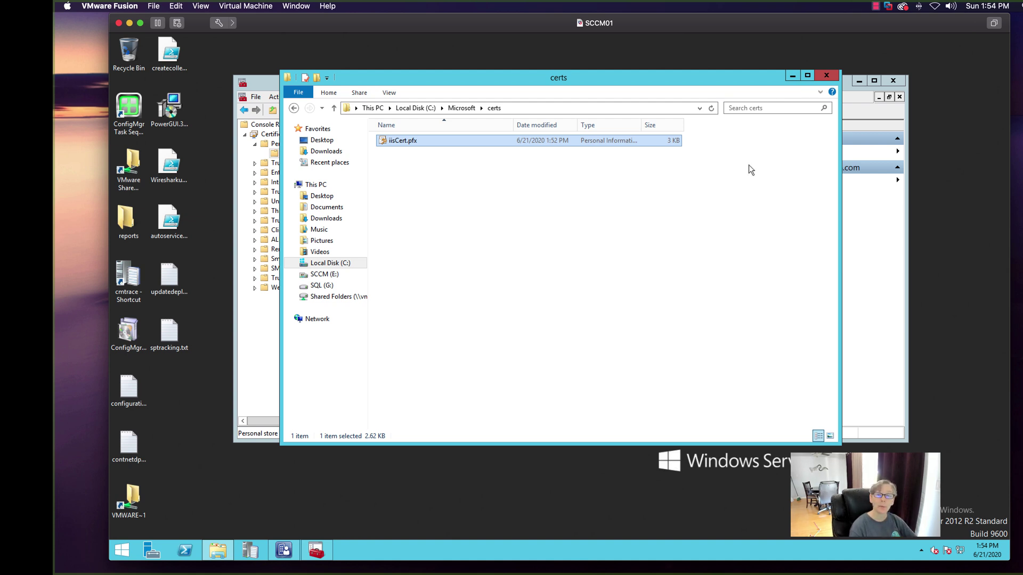
pyautogui.click(826, 75)
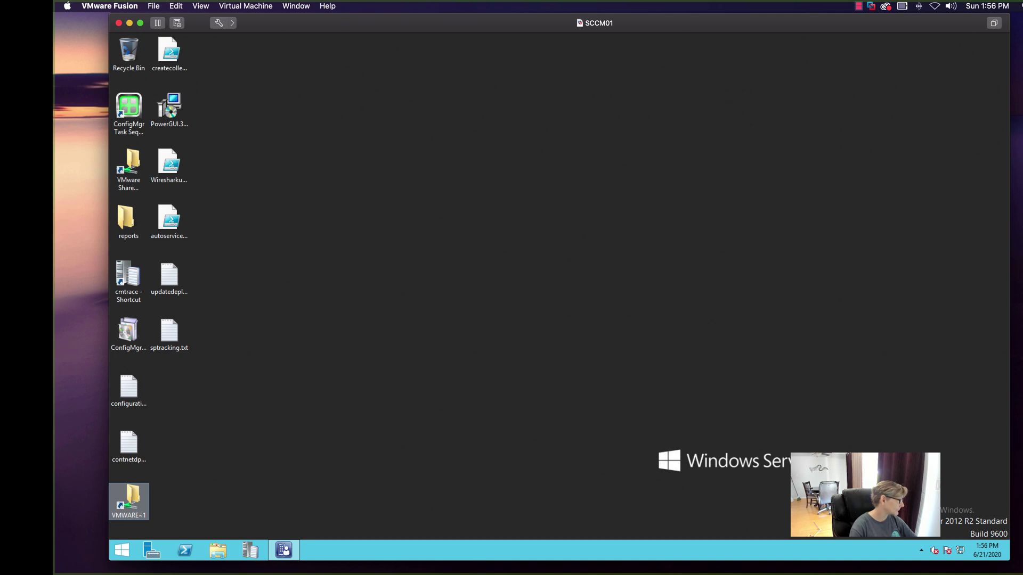
# - Sign in to the DC Controller VM using Send Ctrl-Alt-Del and the administrator password
pyautogui.moveTo(0, 133); pyautogui.dragTo(403, 47)
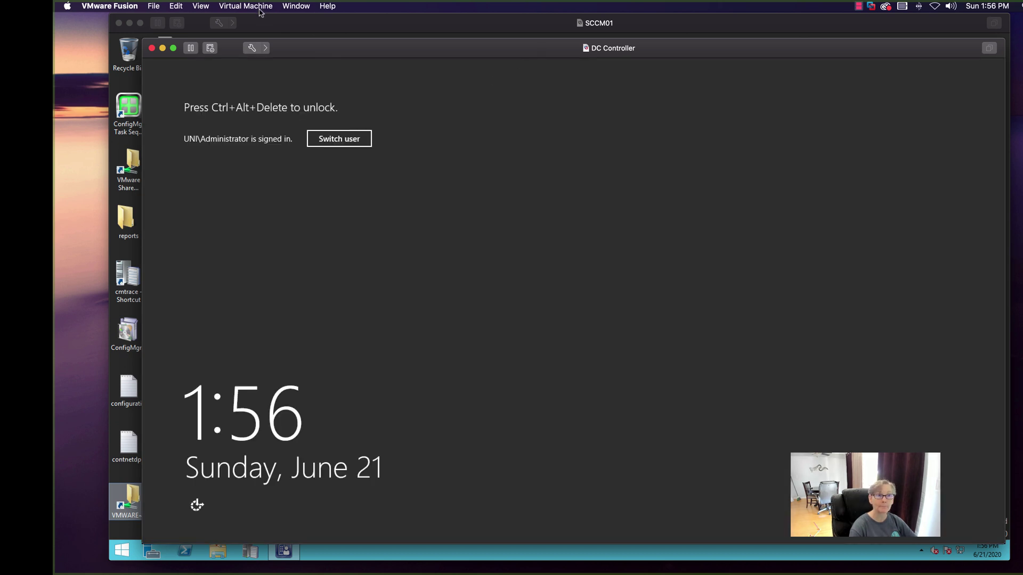
pyautogui.click(261, 7)
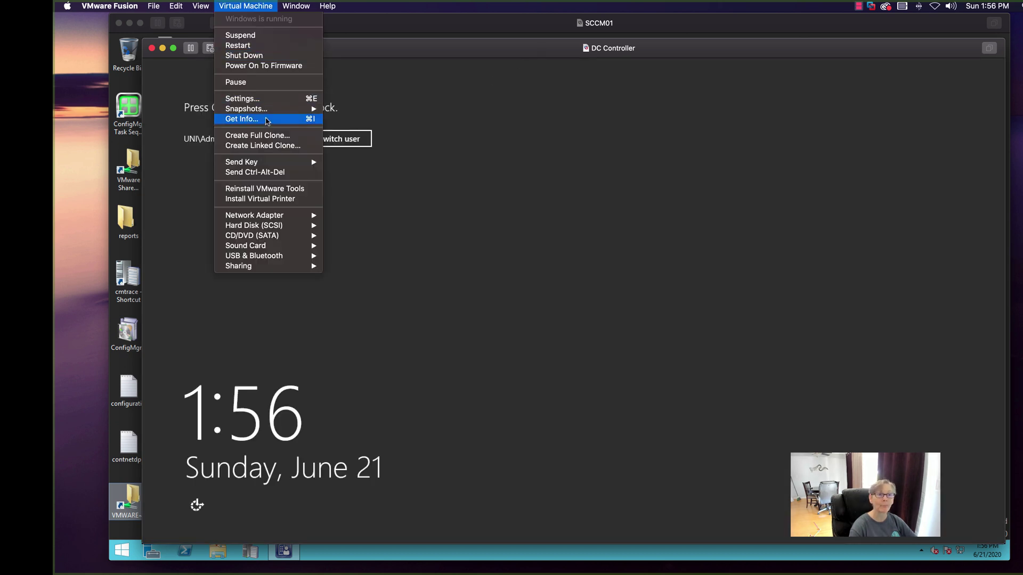
pyautogui.click(253, 173)
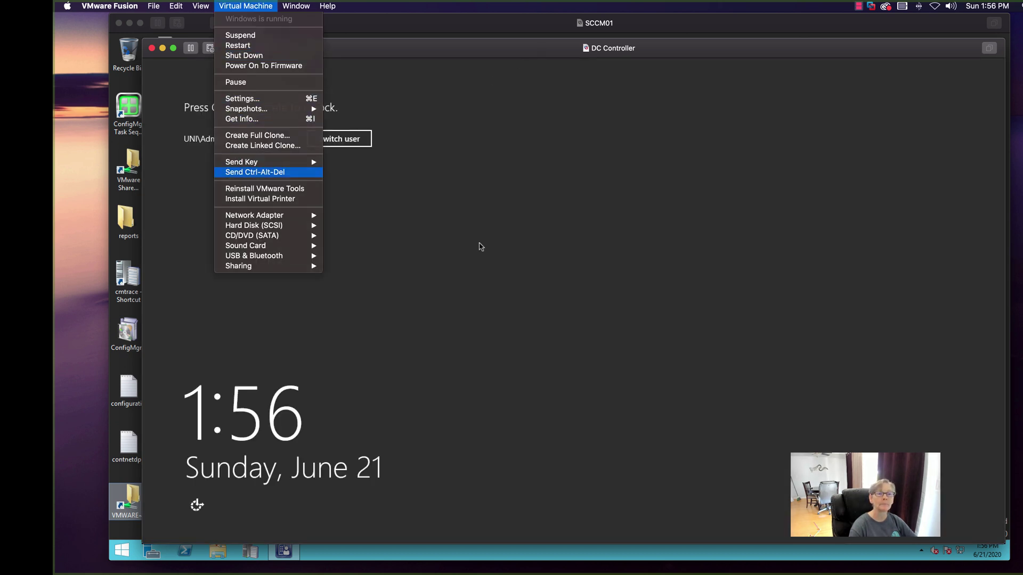
pyautogui.write('••••••')
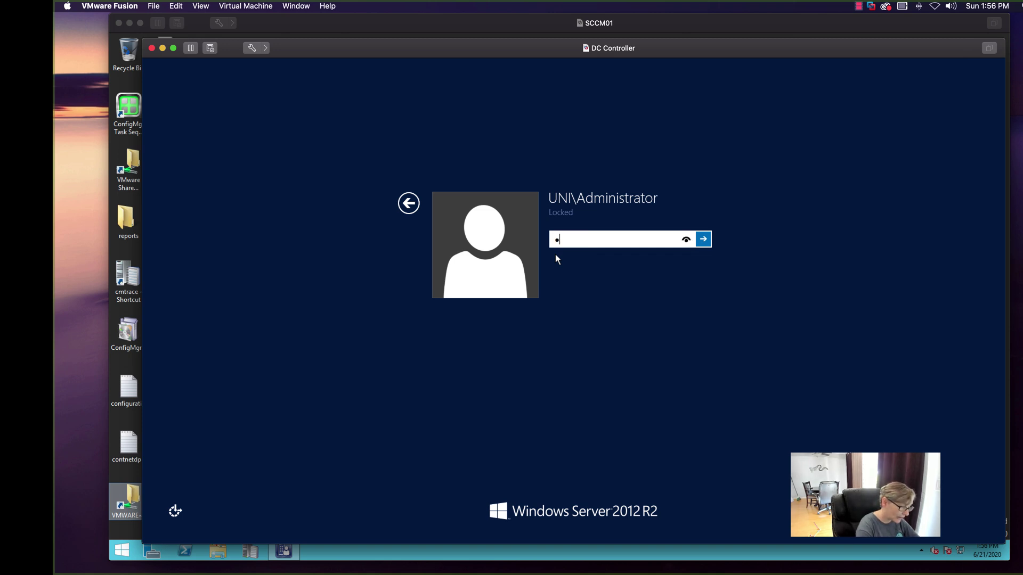
pyautogui.write('••')
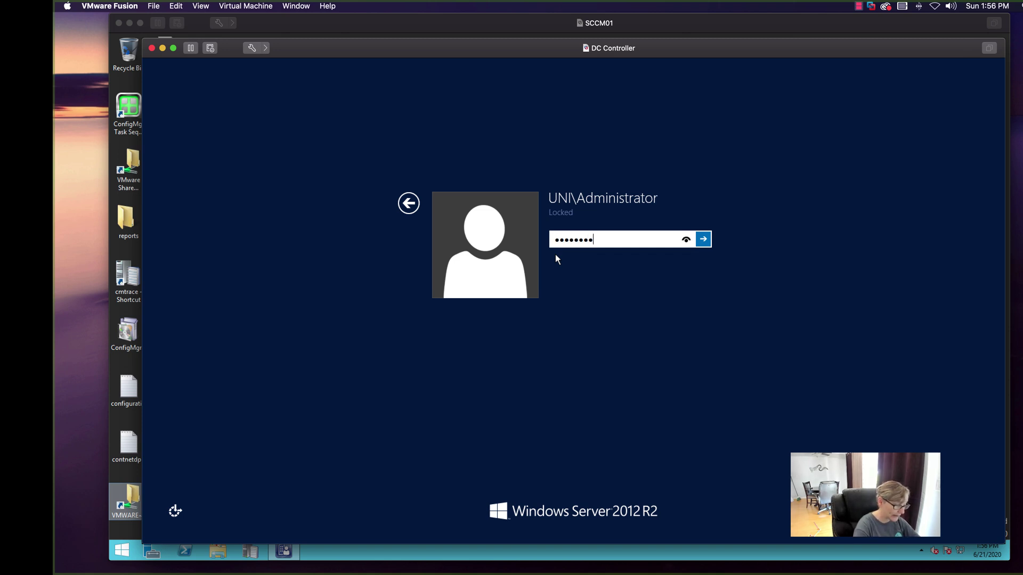
pyautogui.press('Return')
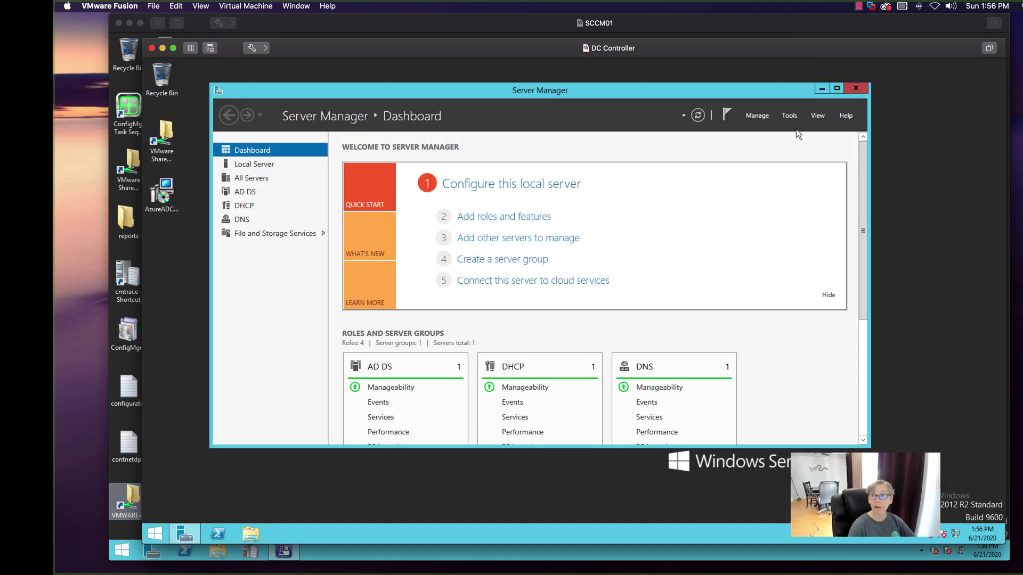
# - Launch Group Policy Management from Server Manager's Tools menu
pyautogui.click(790, 116)
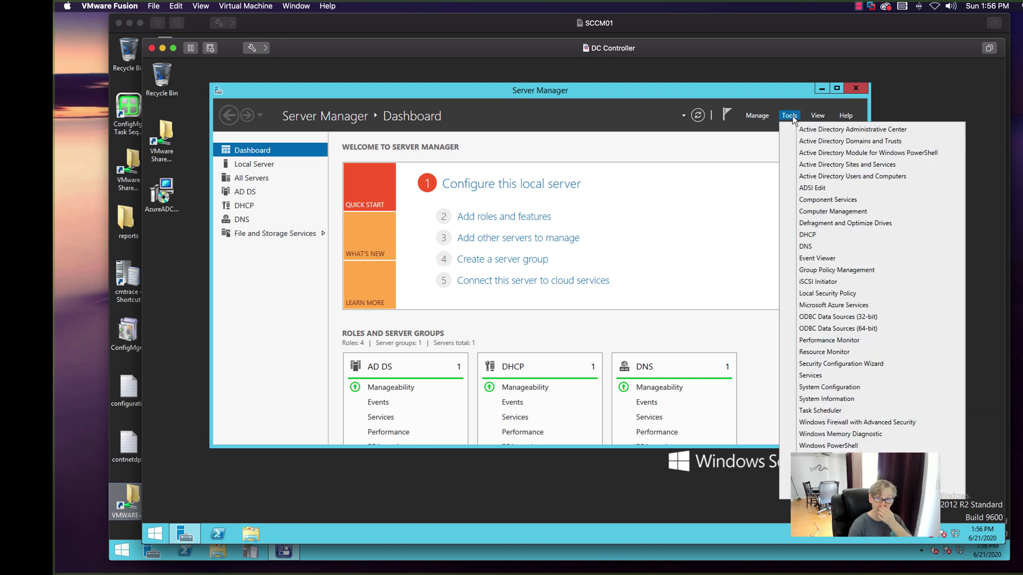
pyautogui.click(819, 271)
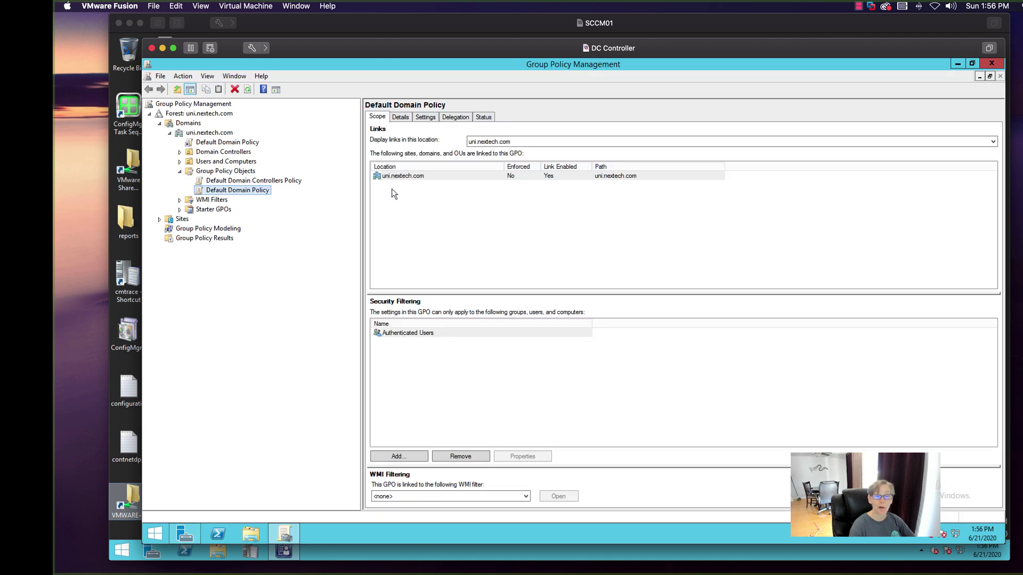
# - Create a GPO named 'SCCM Client Certificate' linked to the UNI Users OU
pyautogui.click(180, 161)
pyautogui.click(217, 200)
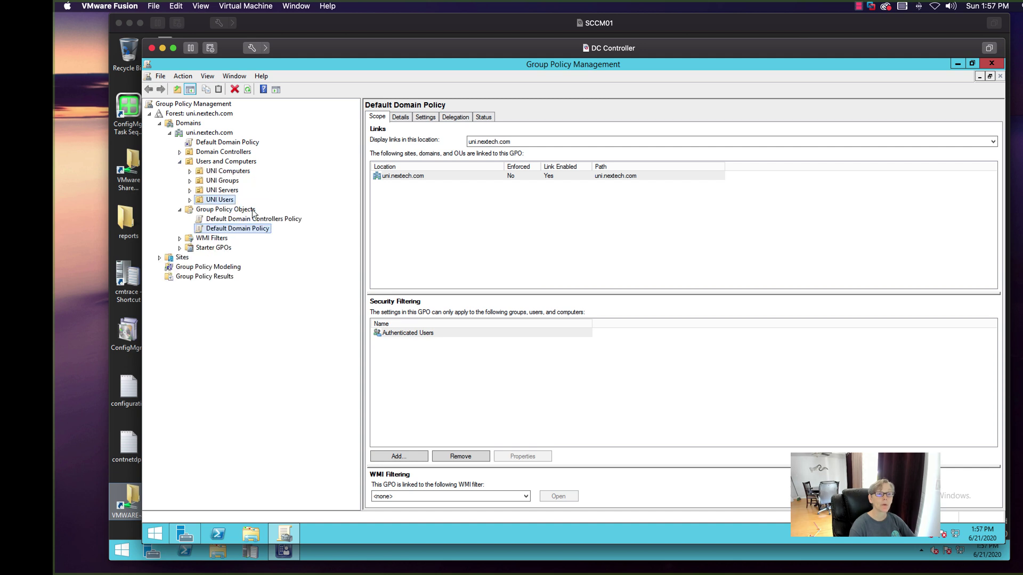
pyautogui.rightClick(228, 200)
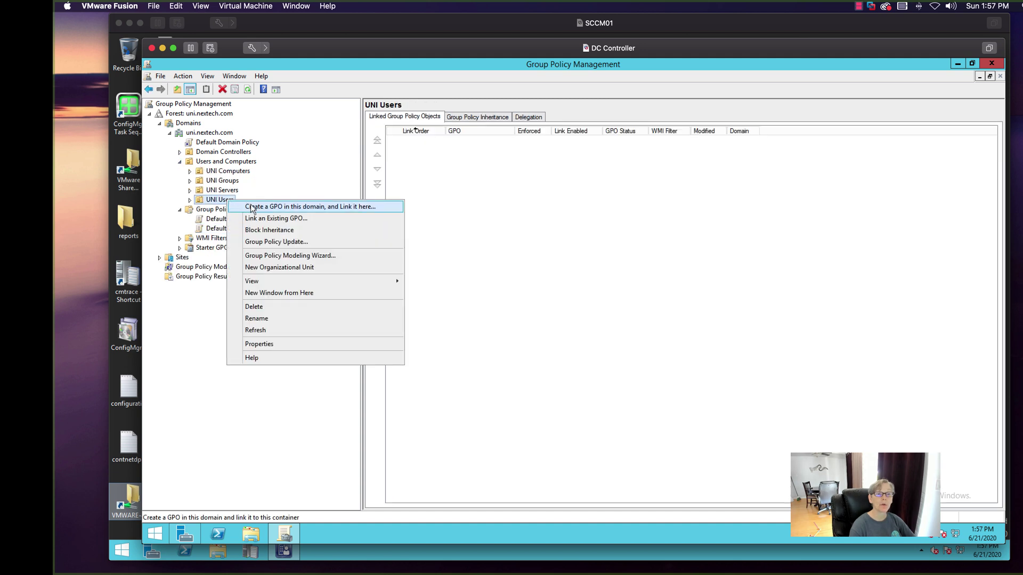
pyautogui.click(249, 207)
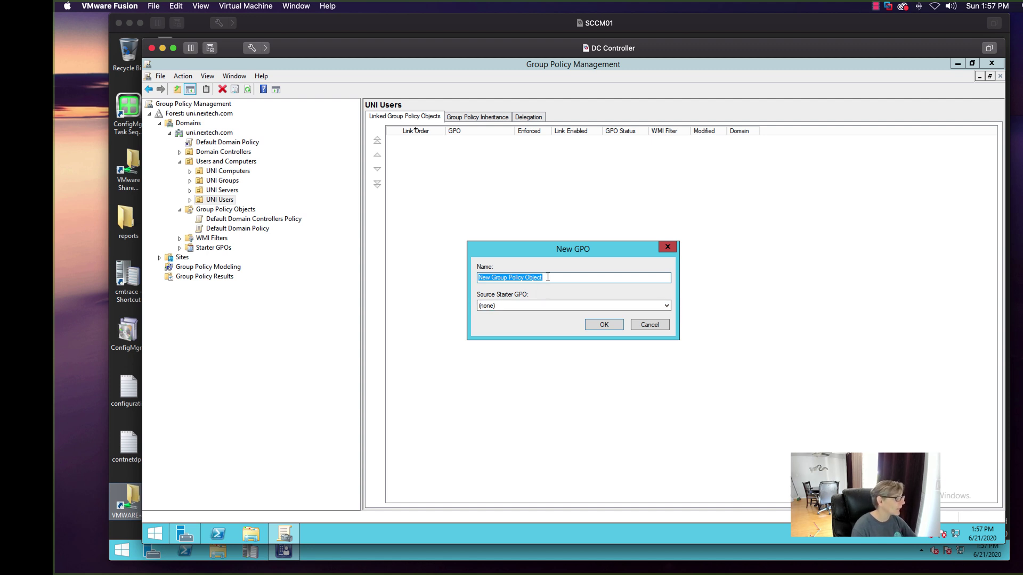
pyautogui.write('C')
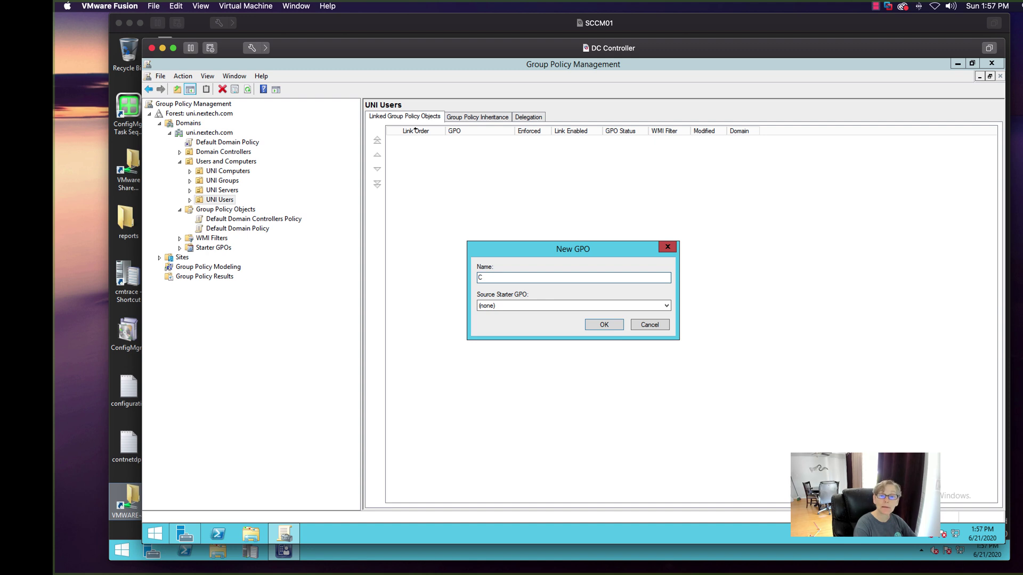
pyautogui.write('SCCM')
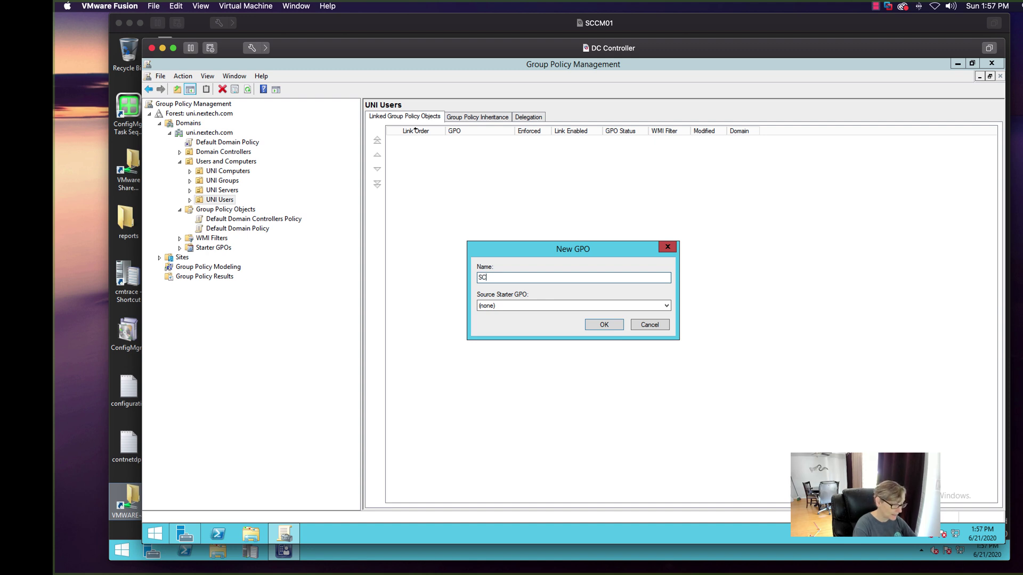
pyautogui.write(' Client Certi')
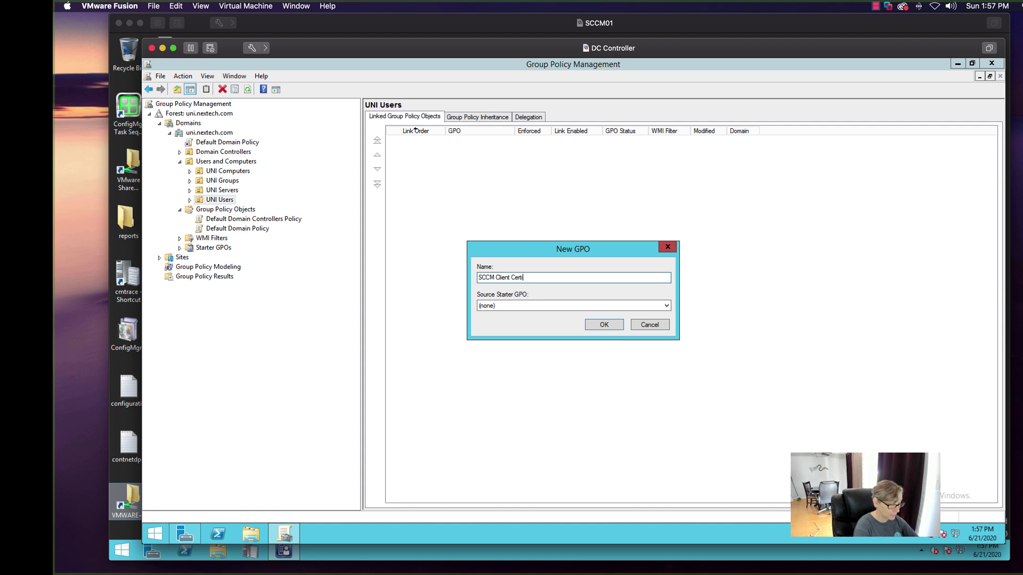
pyautogui.write('ficate')
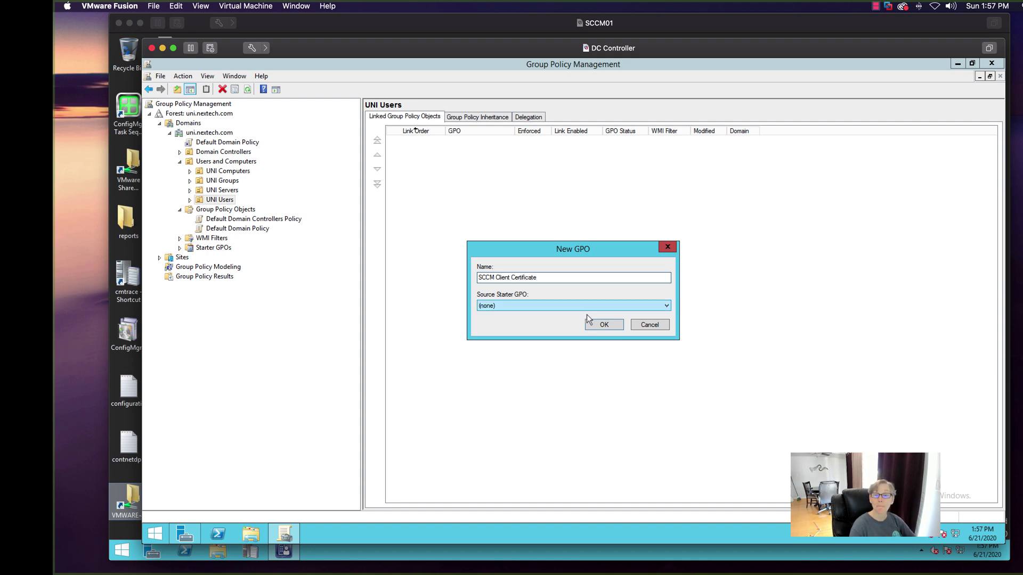
pyautogui.click(601, 325)
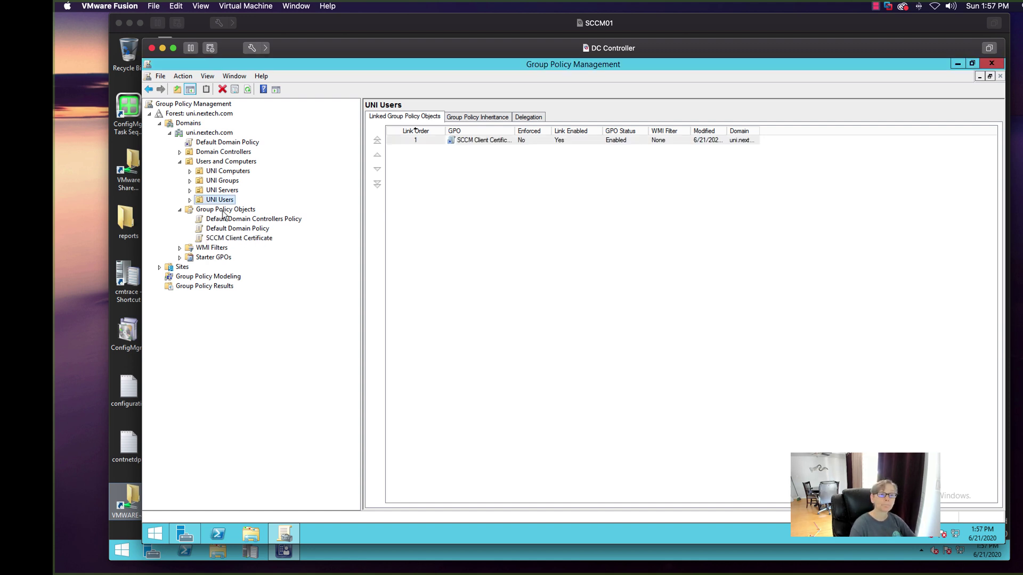
pyautogui.click(234, 238)
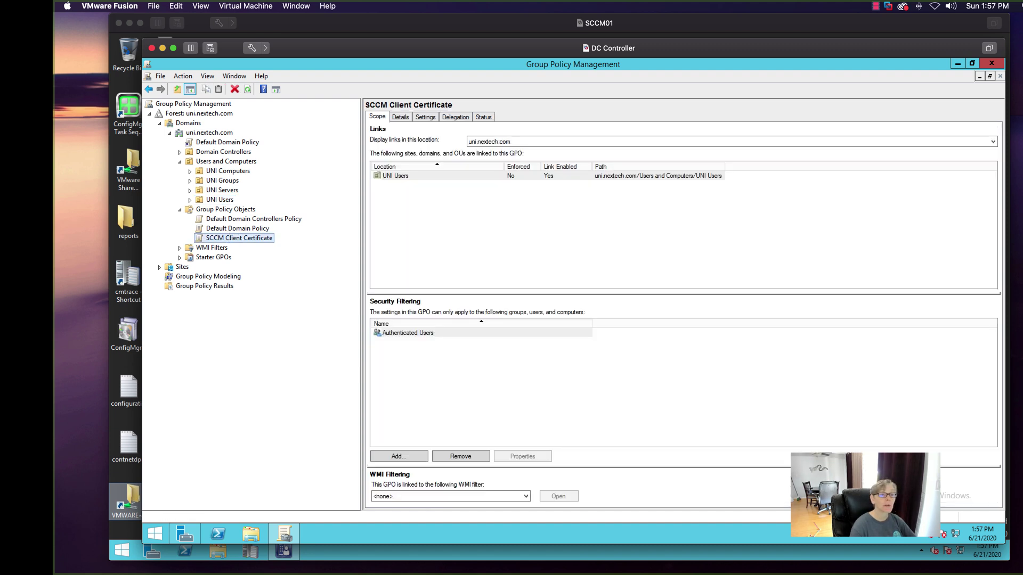
pyautogui.rightClick(250, 239)
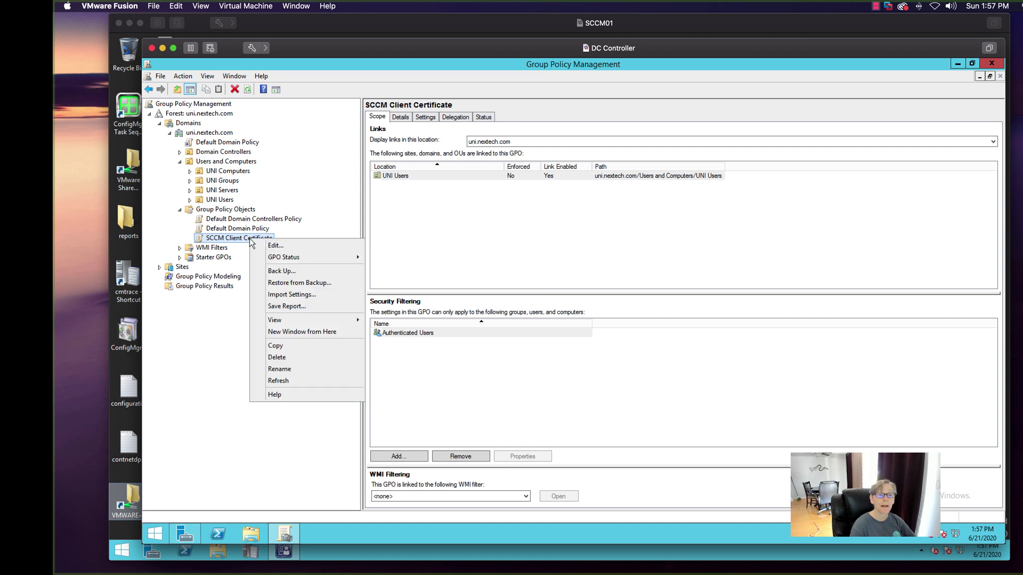
# - Edit the GPO and expand Computer Configuration > Policies > Windows Settings > Security Settings
pyautogui.click(337, 243)
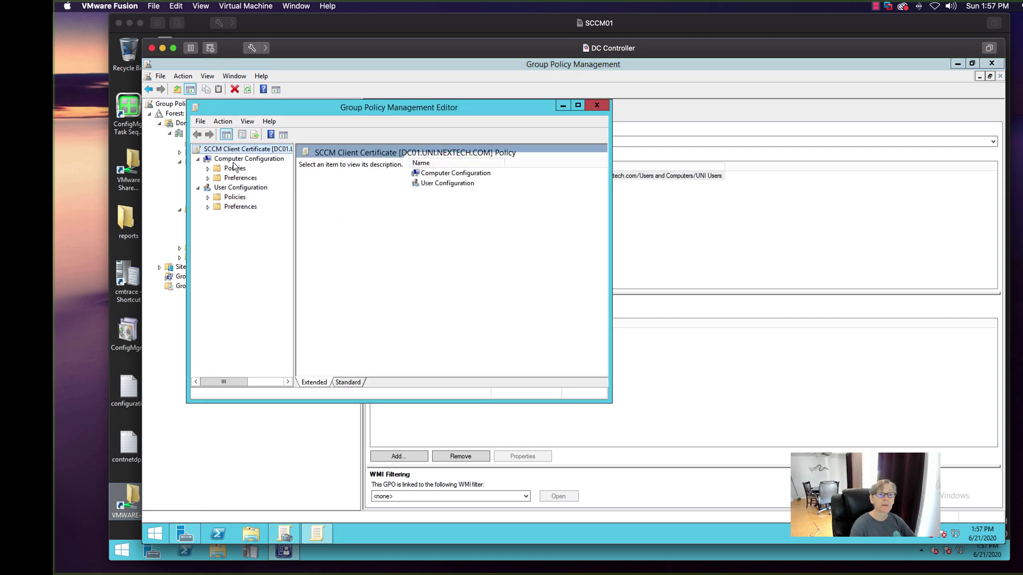
pyautogui.click(207, 177)
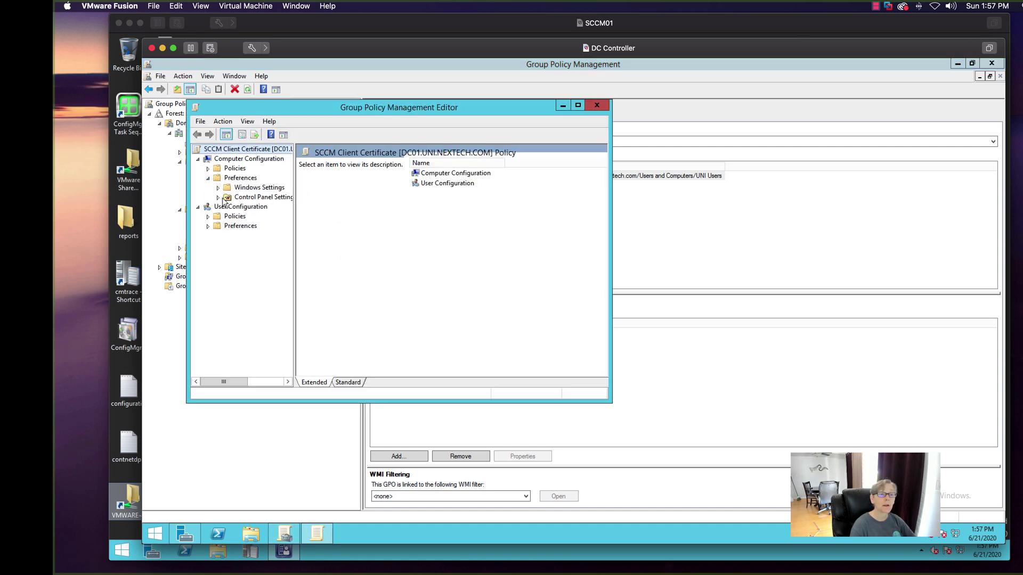
pyautogui.click(218, 188)
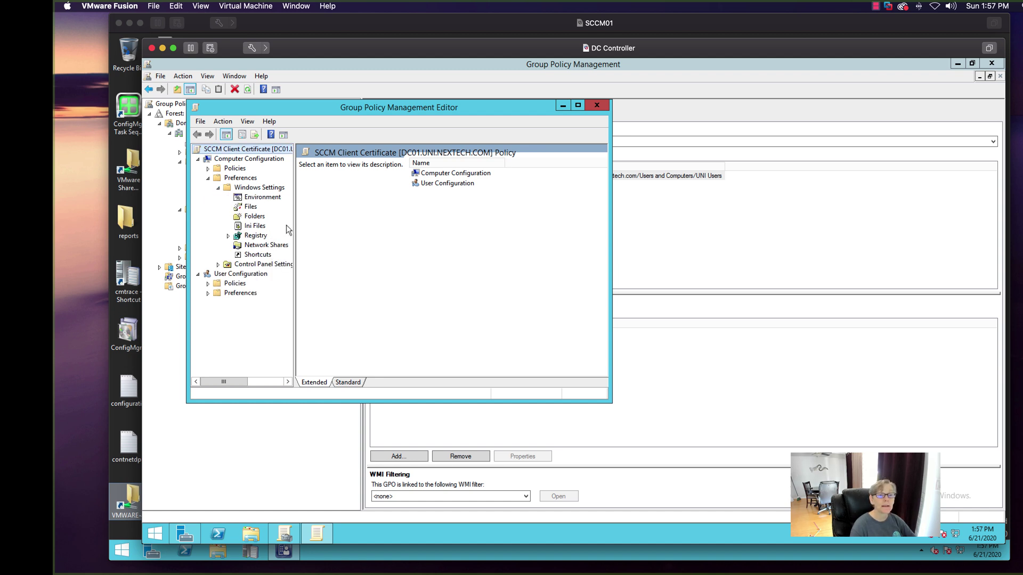
pyautogui.moveTo(294, 221); pyautogui.dragTo(346, 220)
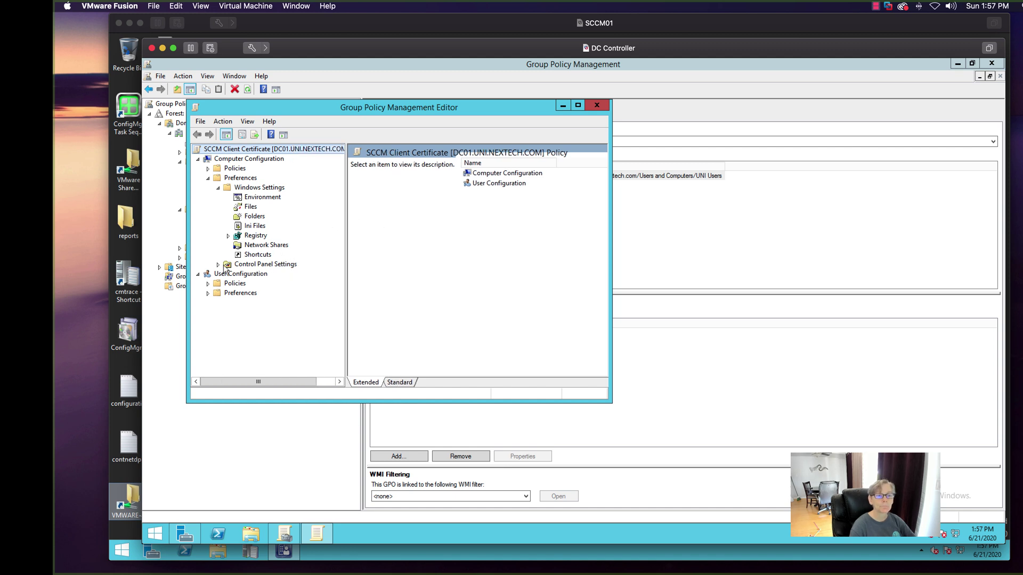
pyautogui.click(215, 180)
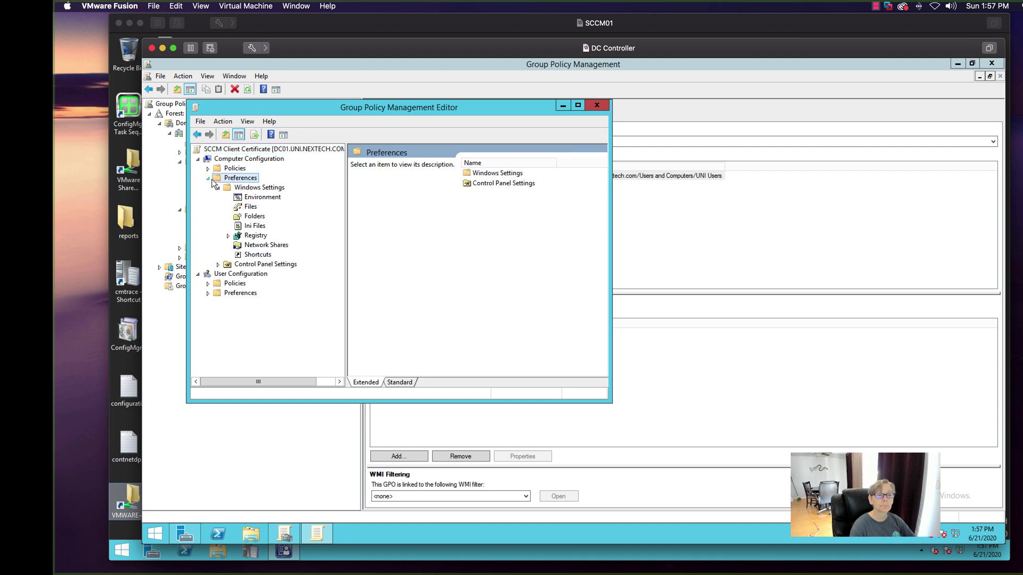
pyautogui.click(209, 179)
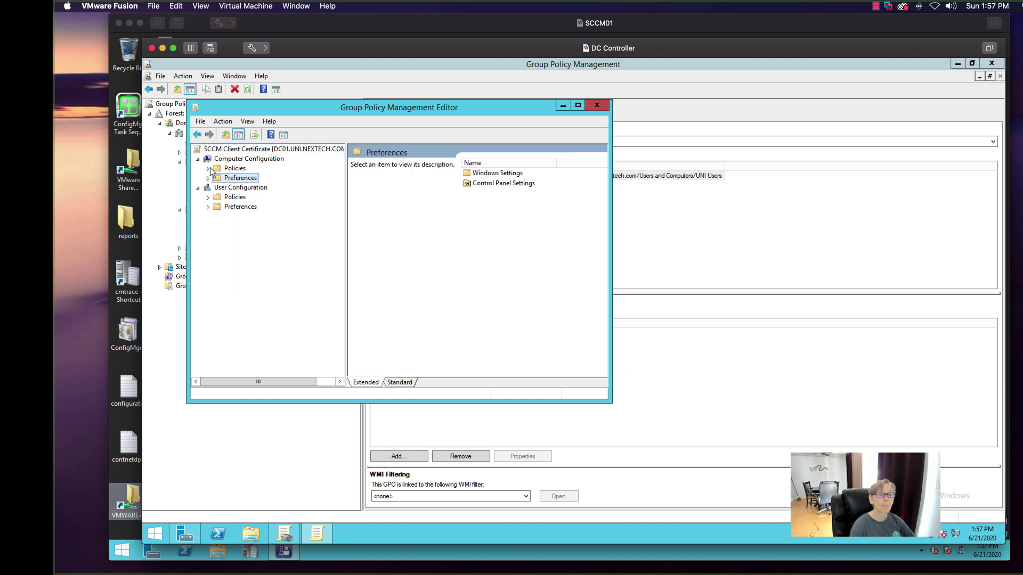
pyautogui.click(209, 168)
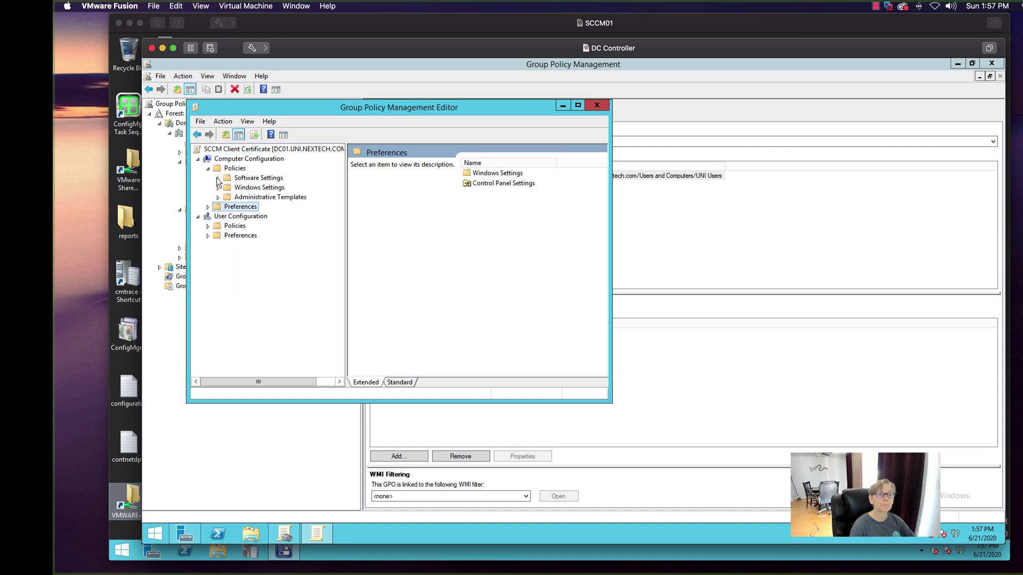
pyautogui.click(218, 179)
pyautogui.click(218, 179)
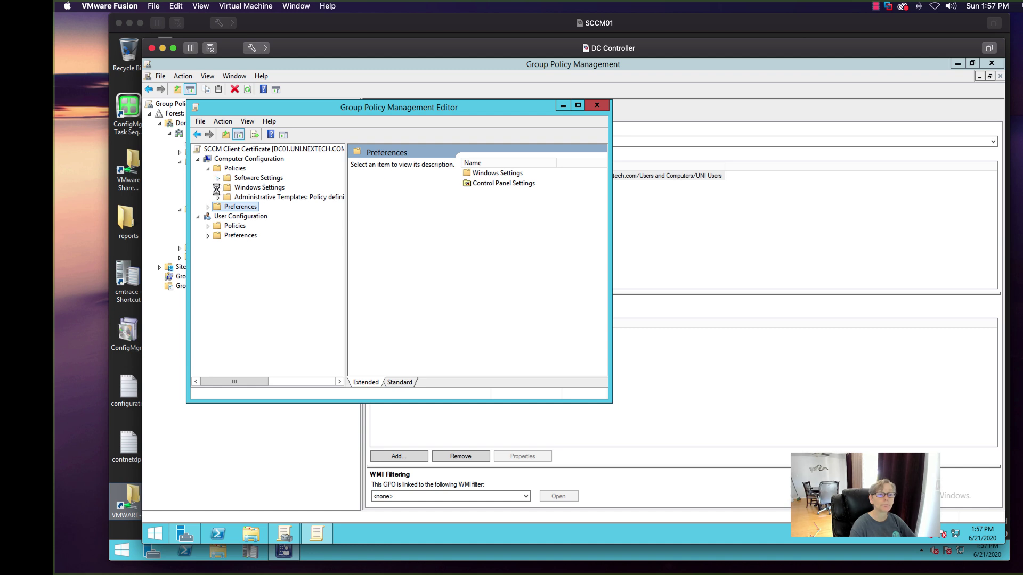
pyautogui.click(218, 188)
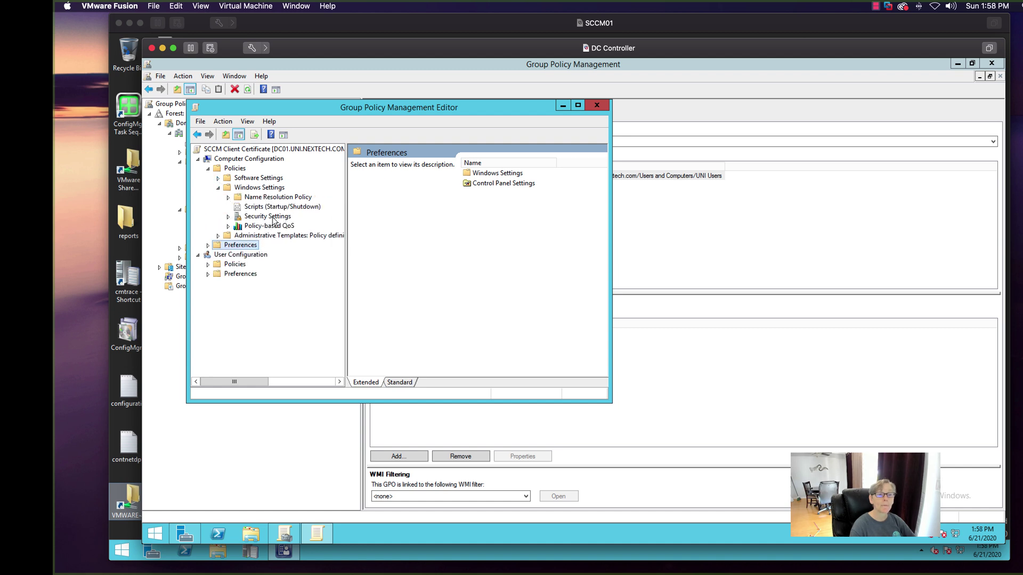
pyautogui.click(228, 216)
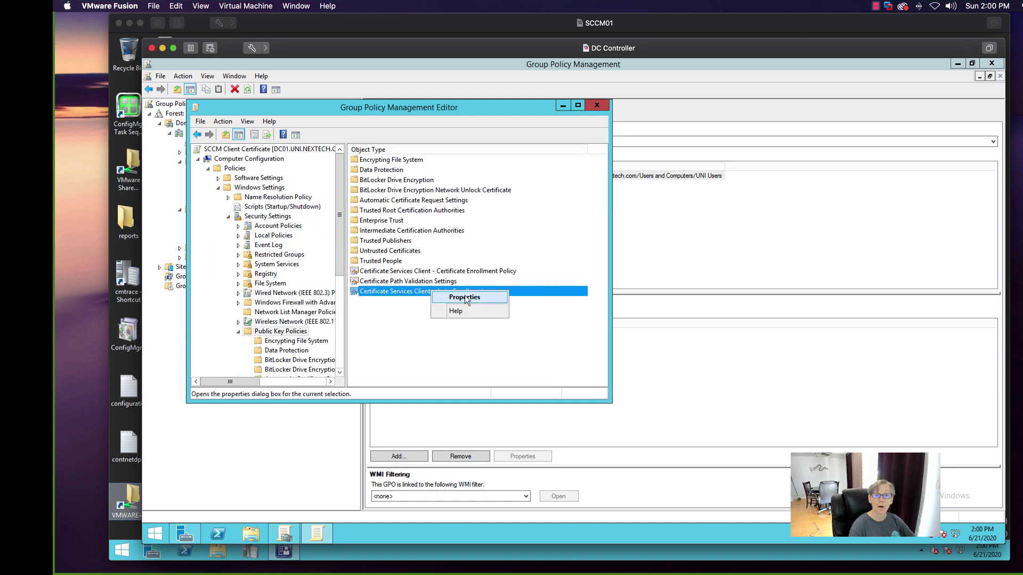
# - Set Certificate Services Client - Auto-Enrollment to Enabled and tick certificate-template updating
pyautogui.click(465, 297)
pyautogui.click(543, 211)
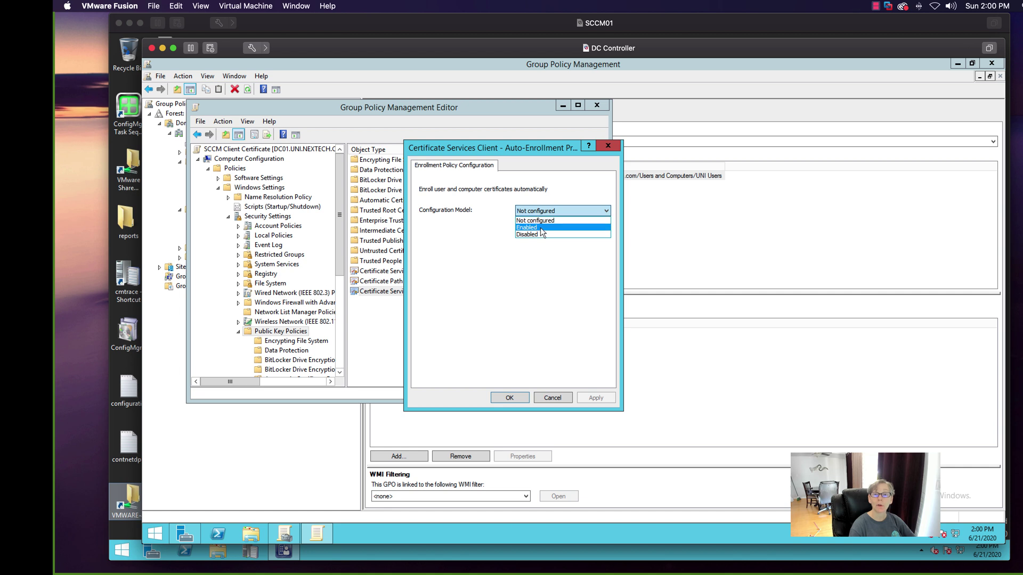
pyautogui.click(543, 228)
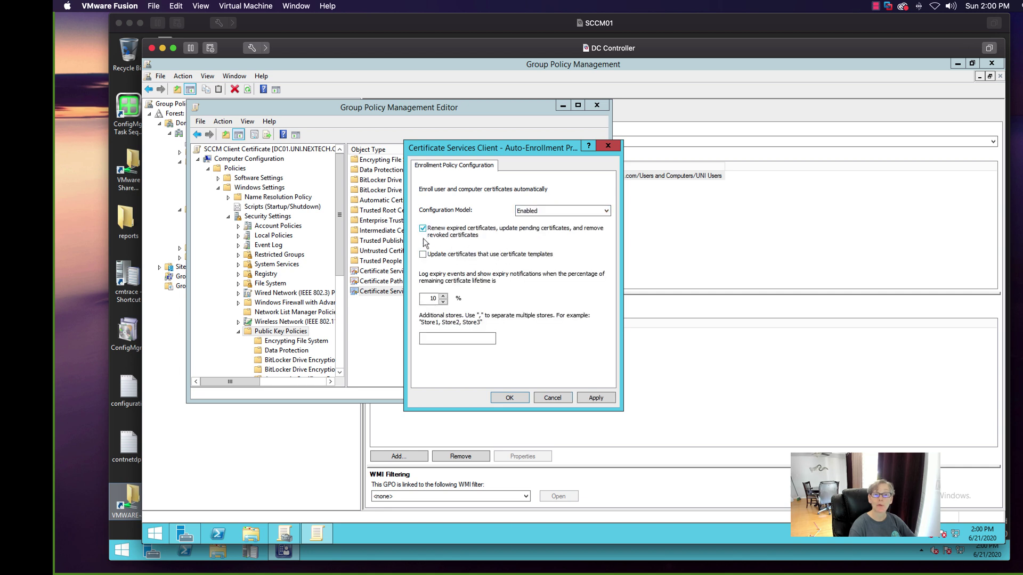
pyautogui.click(431, 255)
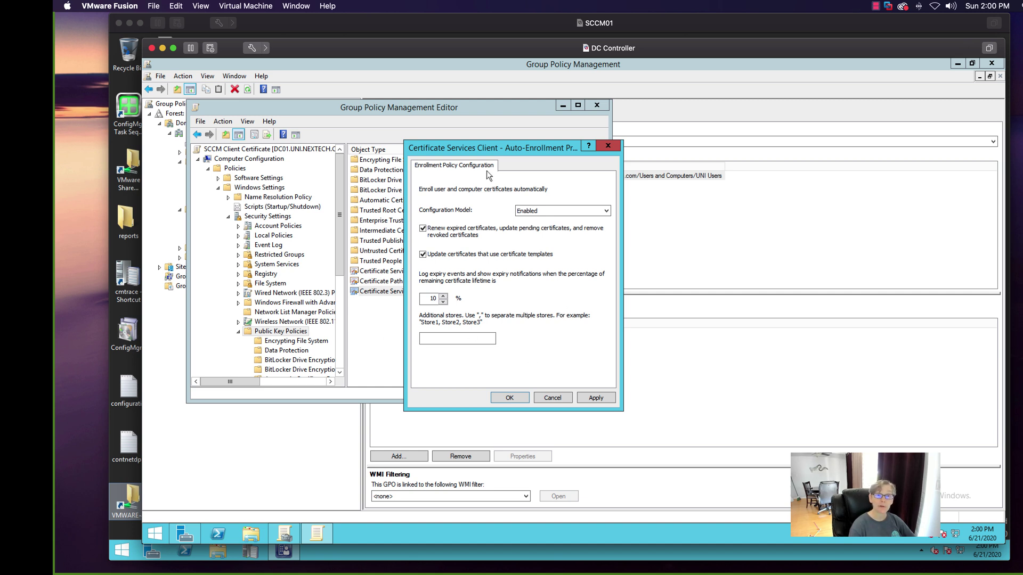
# - Review the auto-enrollment settings, then close the dialog and the Group Policy Management Editor
pyautogui.moveTo(475, 152); pyautogui.dragTo(436, 313)
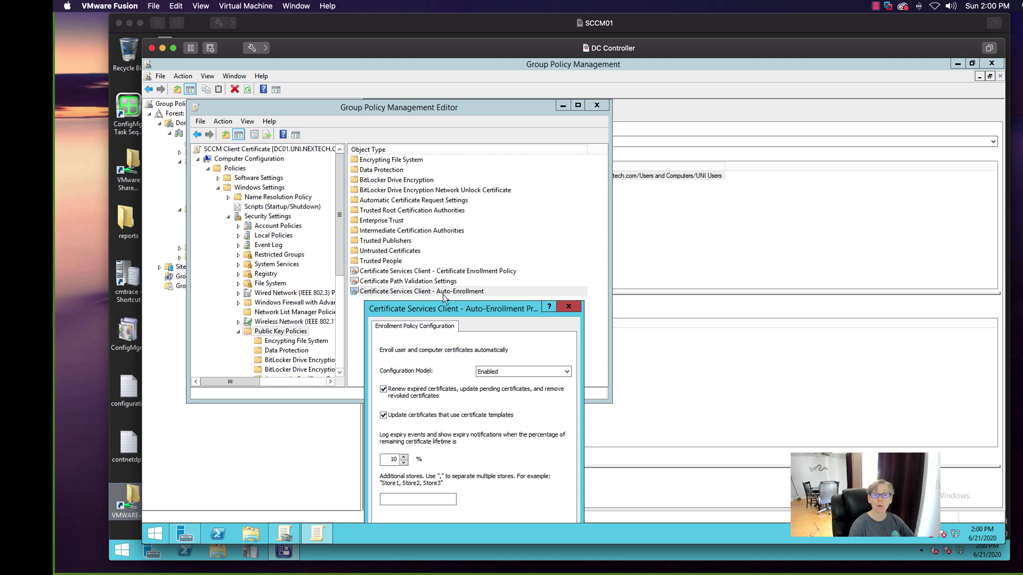
pyautogui.moveTo(445, 308); pyautogui.dragTo(450, 271)
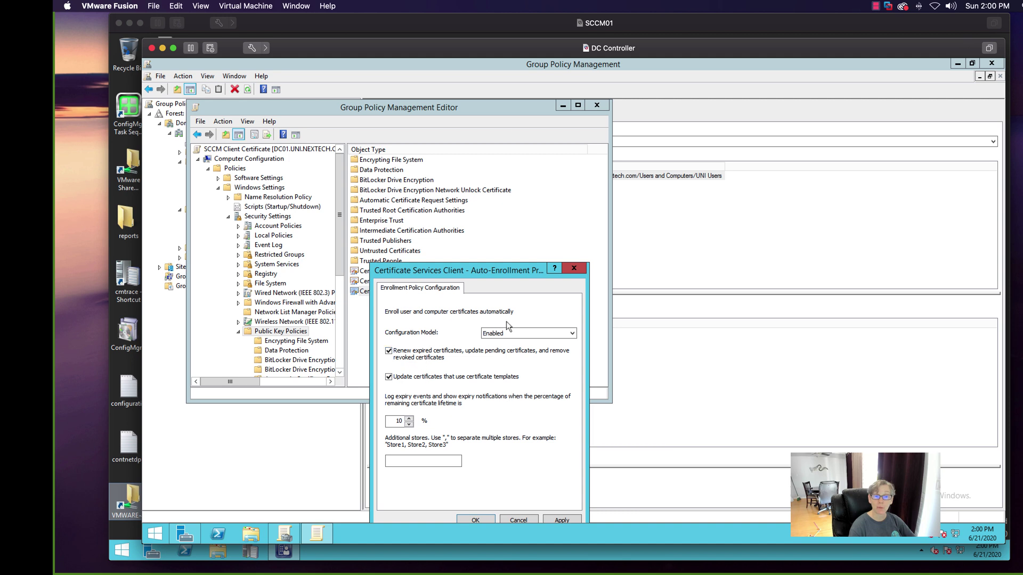
pyautogui.moveTo(502, 272); pyautogui.dragTo(471, 168)
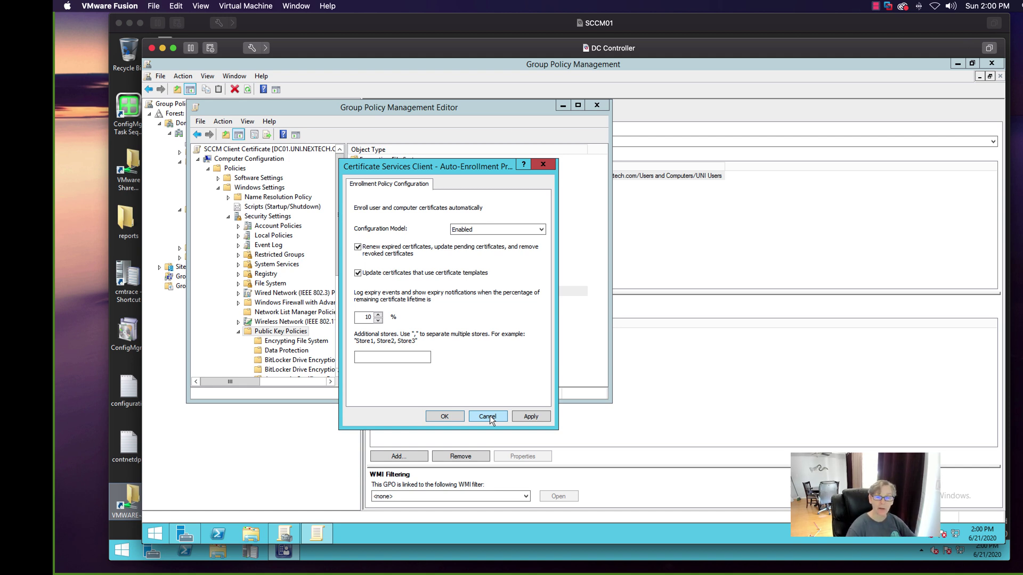
pyautogui.click(490, 416)
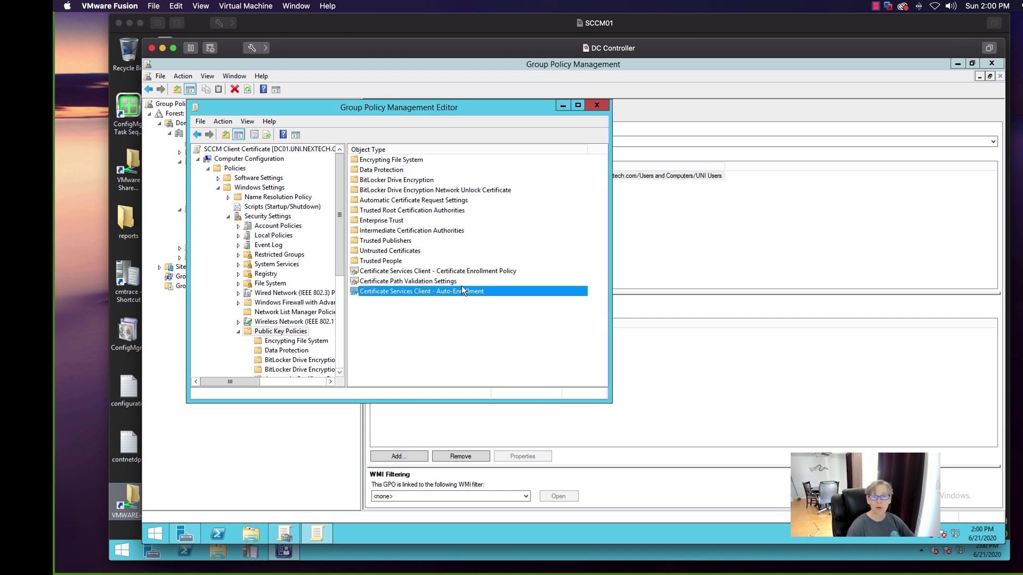
pyautogui.click(596, 106)
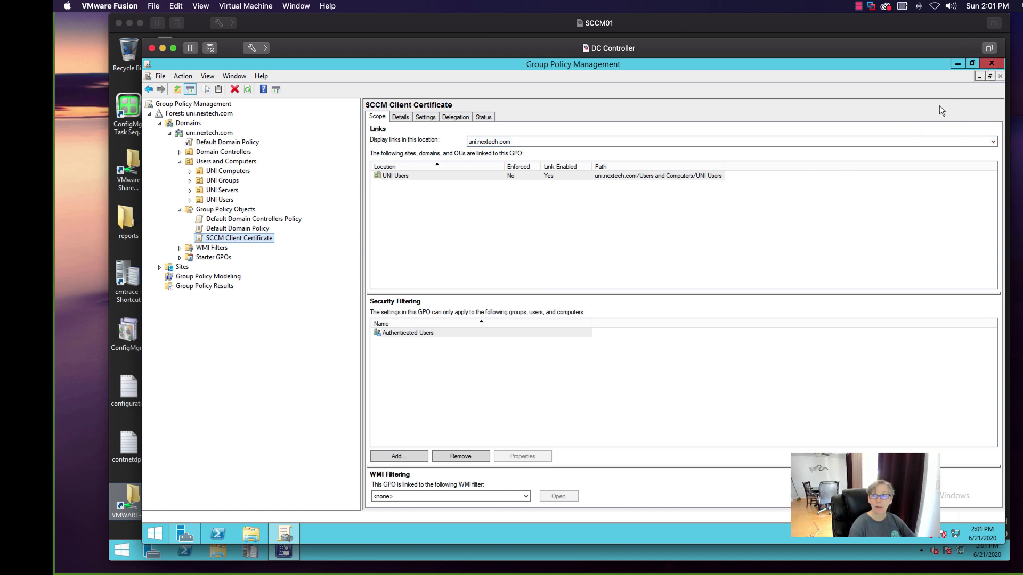
# - Switch from the DC VM to SCCM01 and launch the Configuration Manager console
pyautogui.click(162, 48)
pyautogui.click(337, 308)
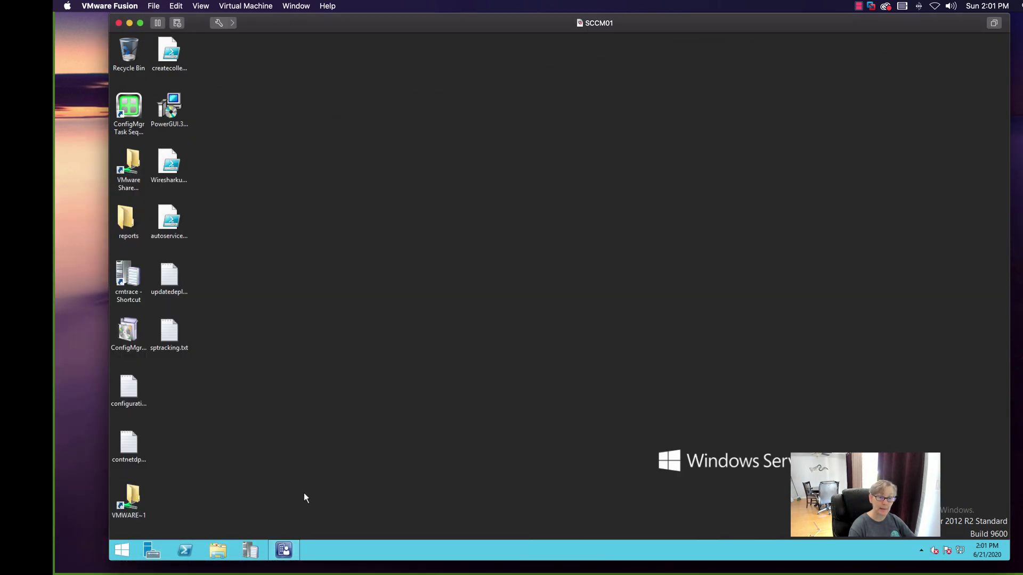
pyautogui.click(286, 551)
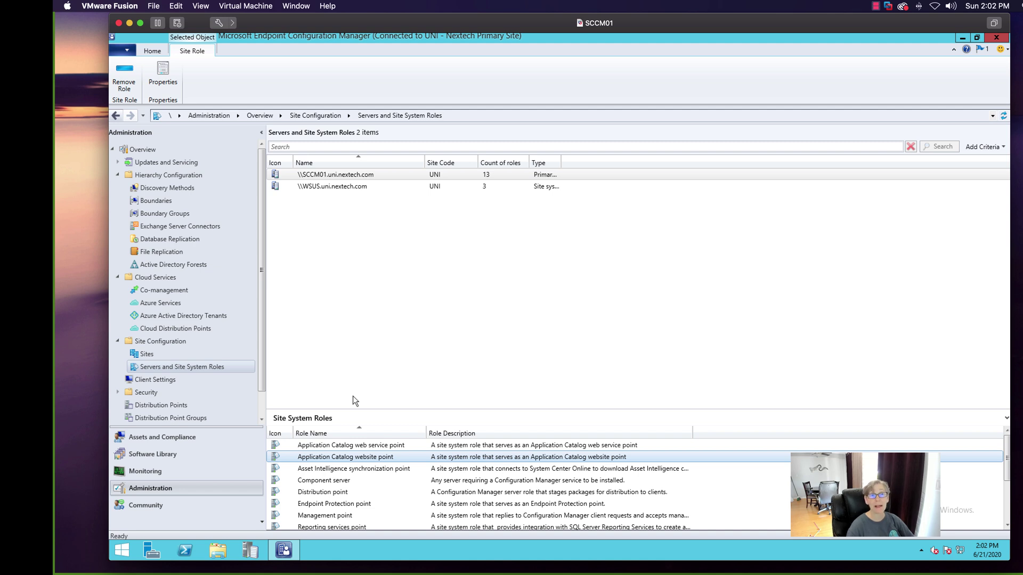
# - Review SCCM01's server properties without changes, then display the Sites list
pyautogui.rightClick(325, 178)
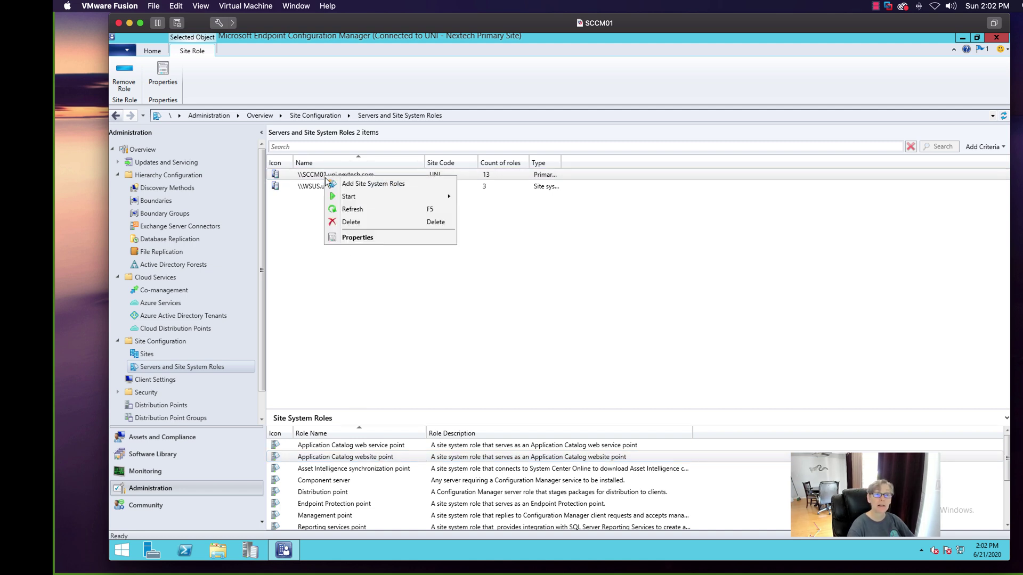
pyautogui.click(351, 238)
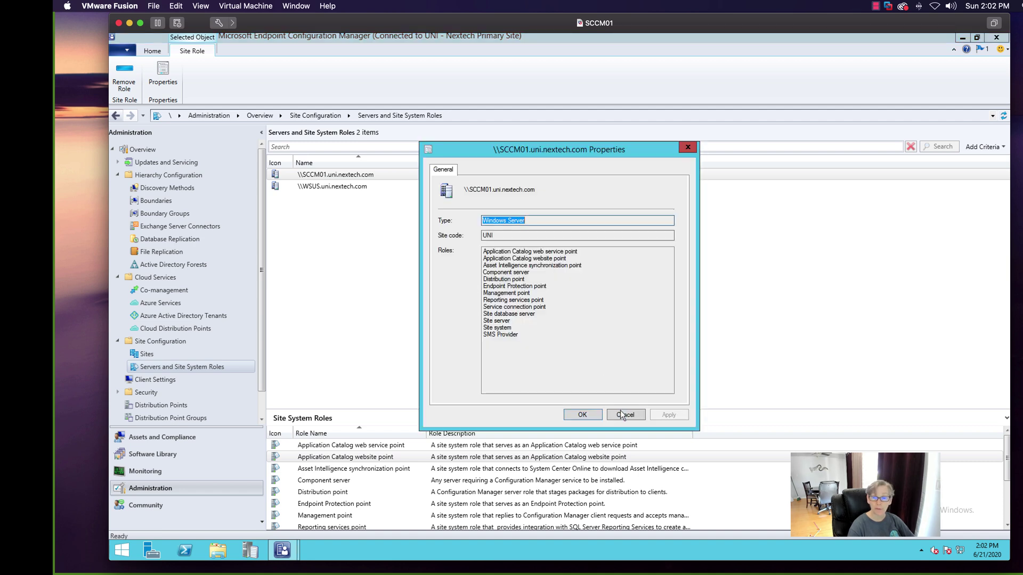
pyautogui.click(621, 414)
pyautogui.click(192, 354)
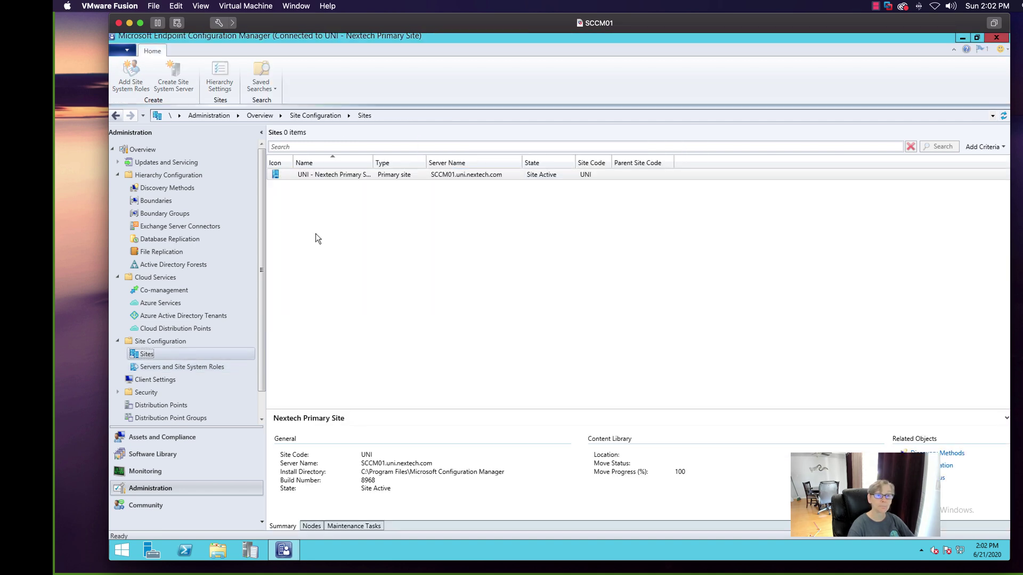
pyautogui.rightClick(333, 175)
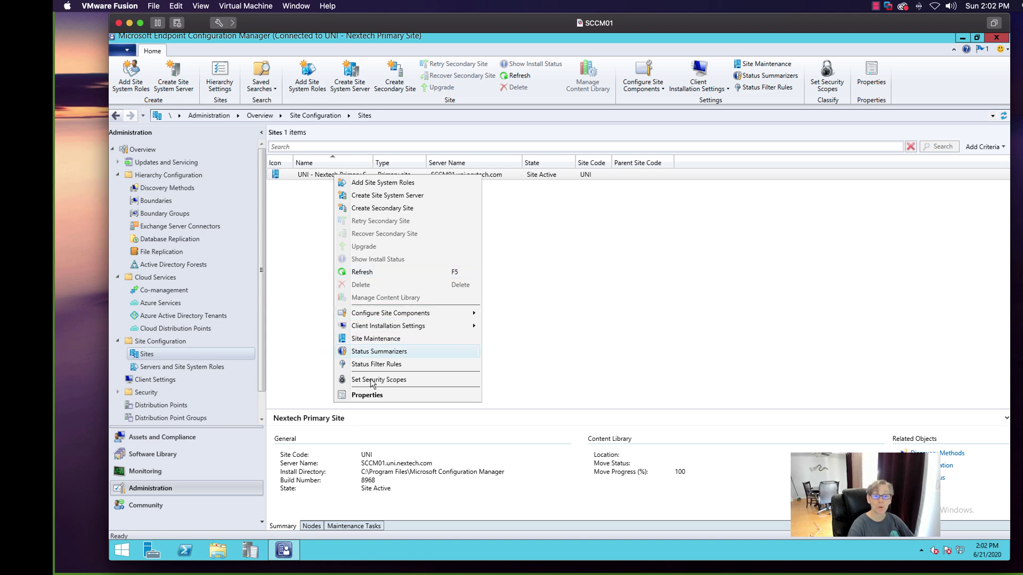
pyautogui.click(373, 395)
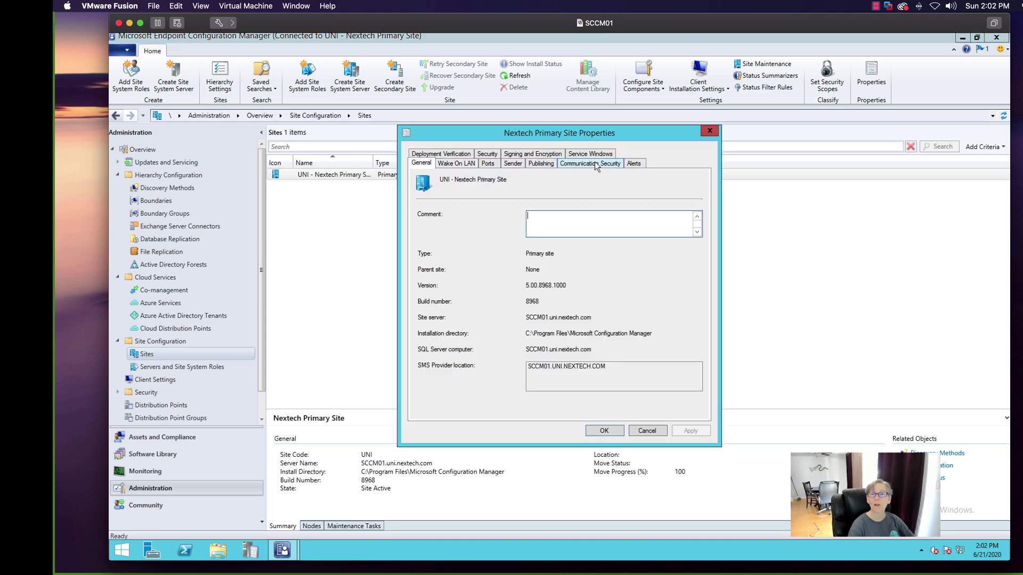
pyautogui.click(591, 163)
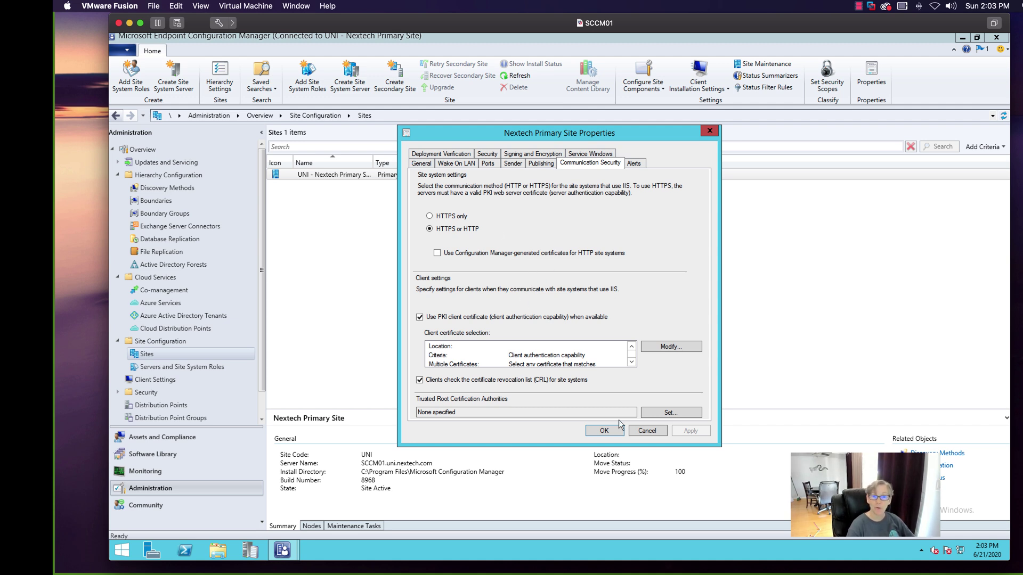
pyautogui.click(647, 430)
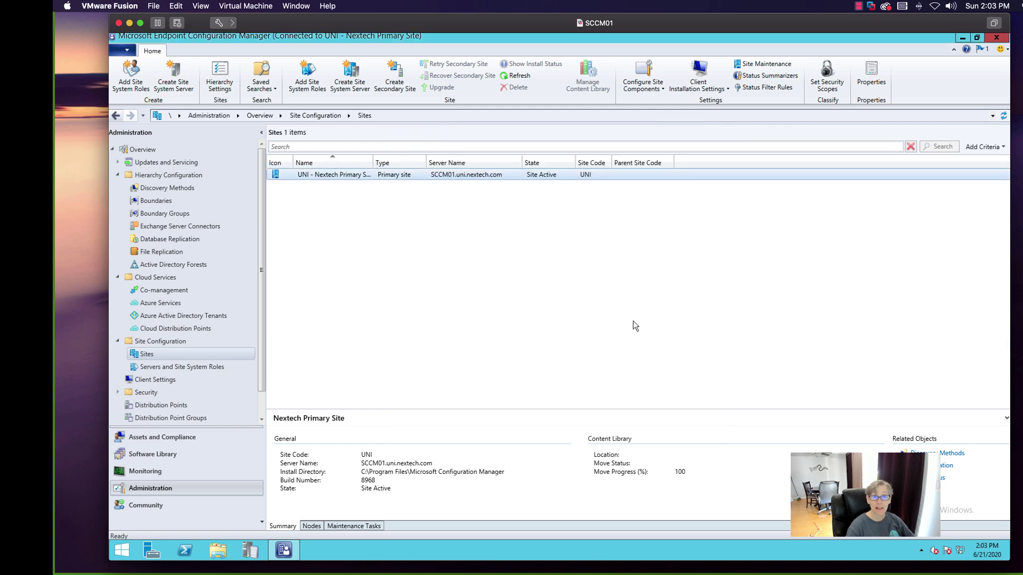
# - Check the Distribution point role's Communication settings (HTTP, self-signed certificate), then cancel without changes
pyautogui.click(213, 366)
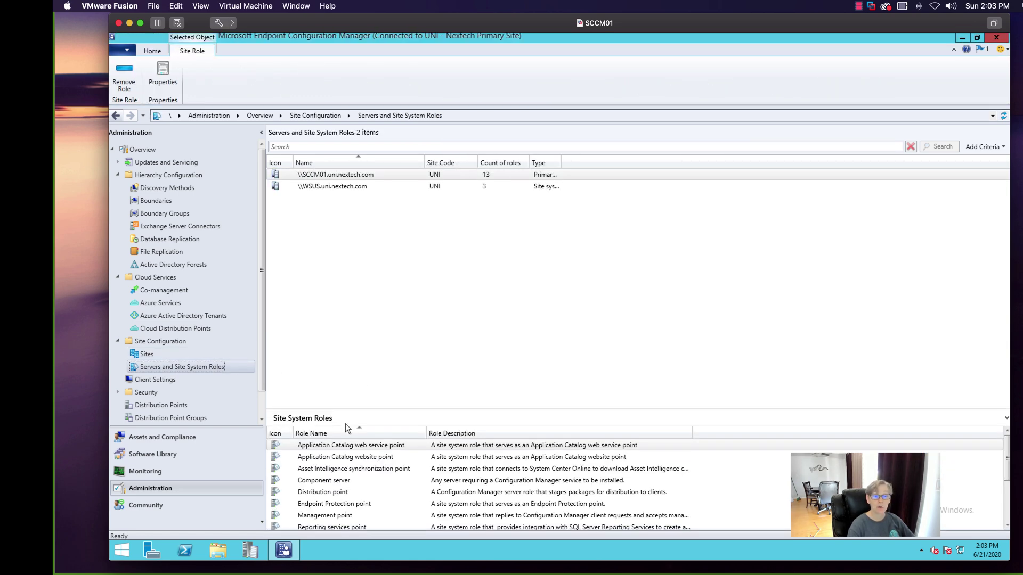
pyautogui.click(407, 446)
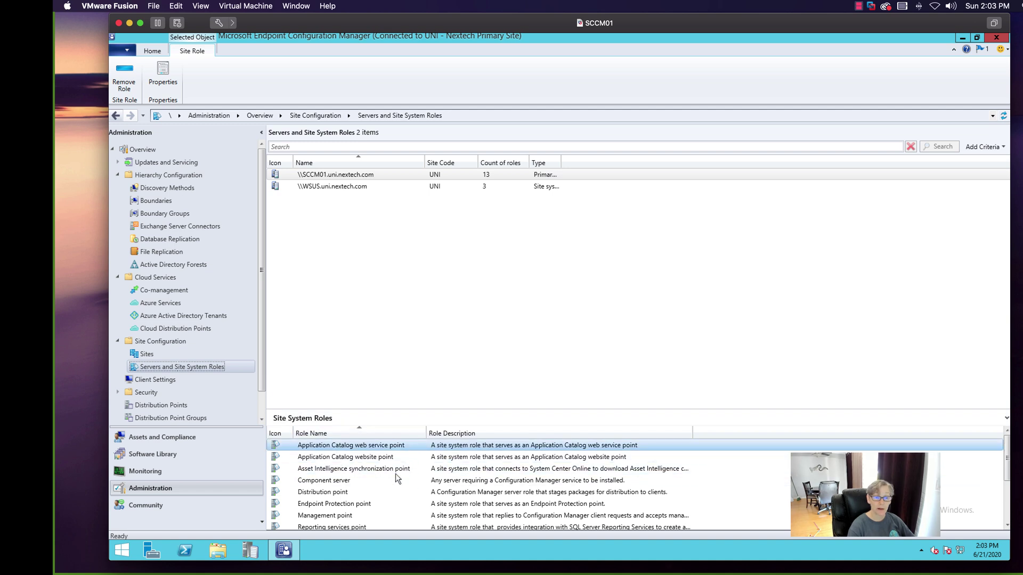
pyautogui.rightClick(349, 490)
pyautogui.click(367, 511)
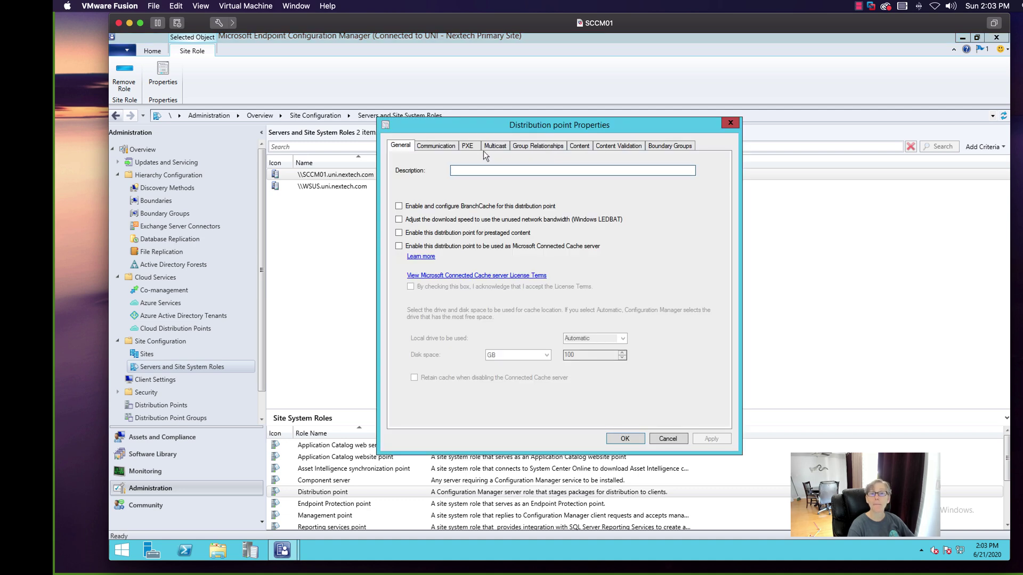
pyautogui.click(441, 149)
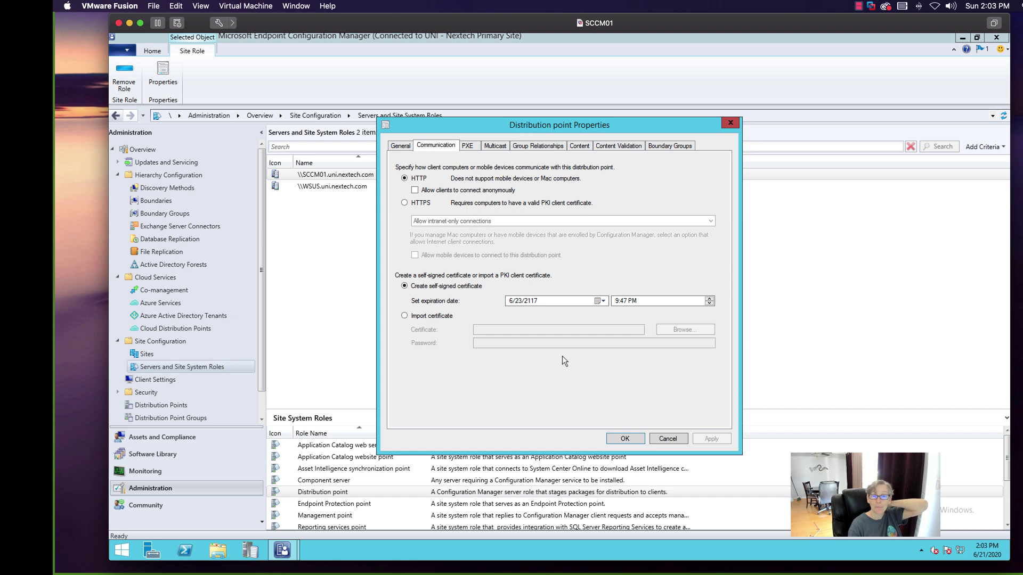
pyautogui.click(668, 438)
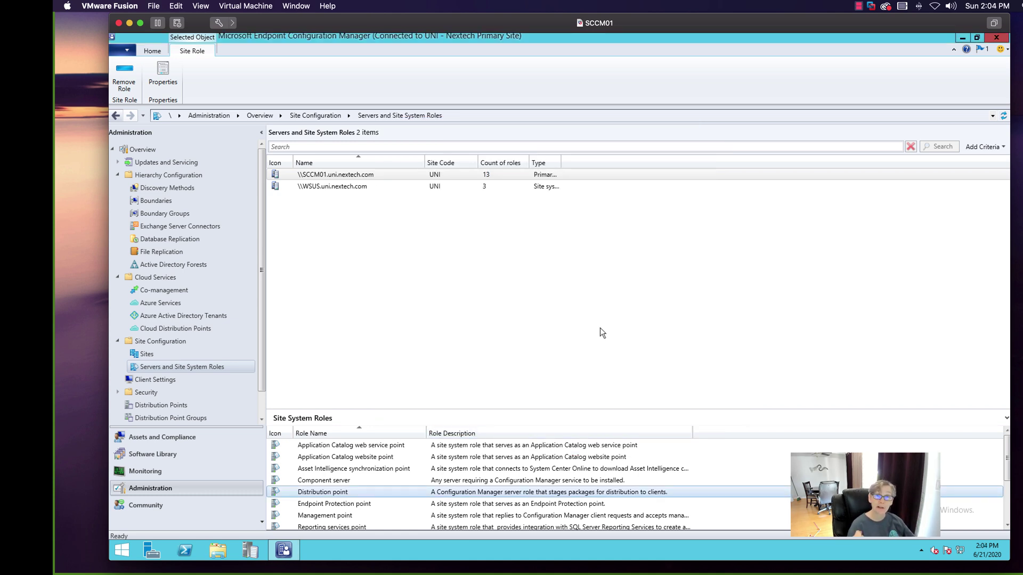